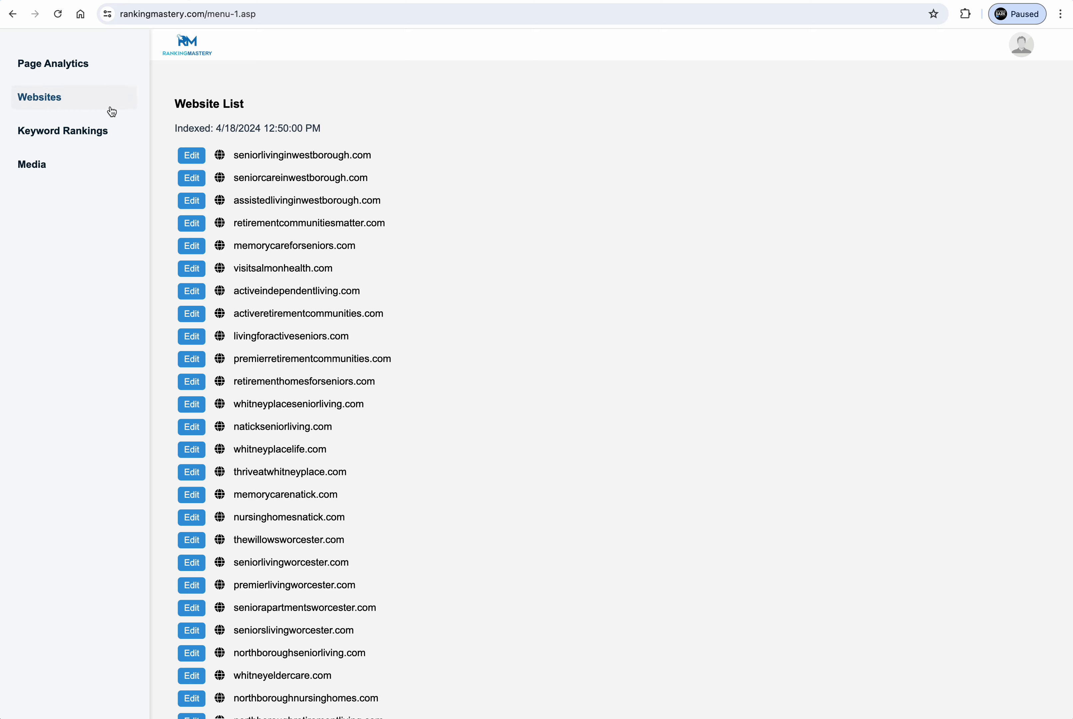
Look through the pages listed under the first two sites, seniorlivinginwestborough.com and seniorcareinwestborough.com, in the Website List
{"action": "left_click", "coordinate": [110, 108]}
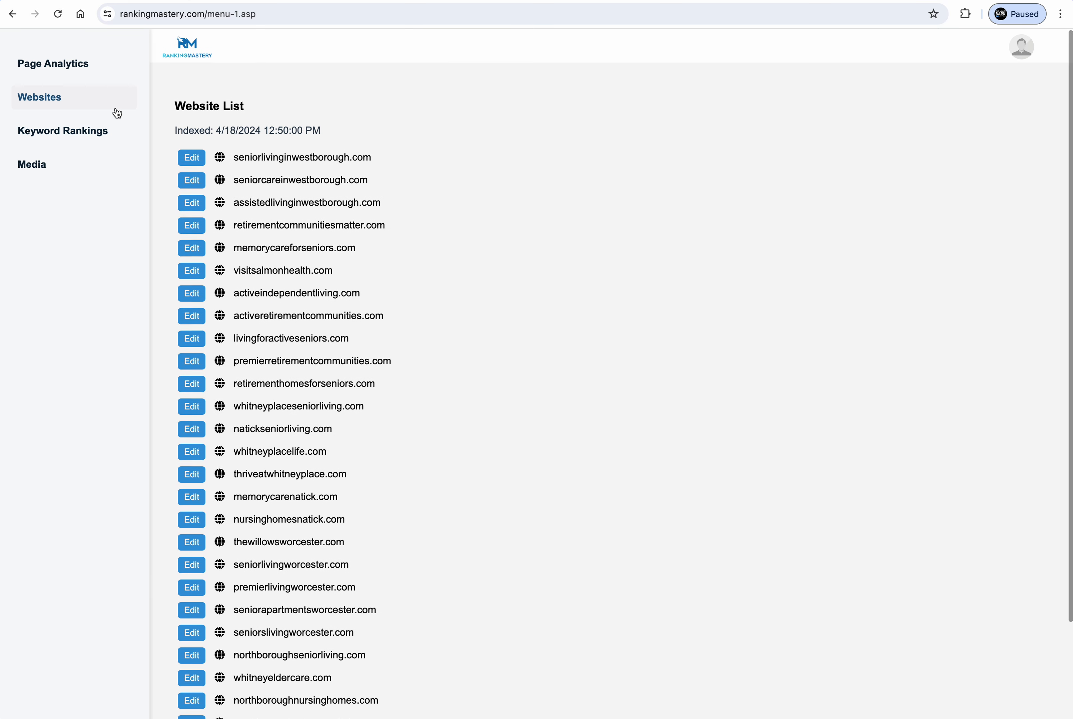
{"action": "left_click", "coordinate": [284, 153]}
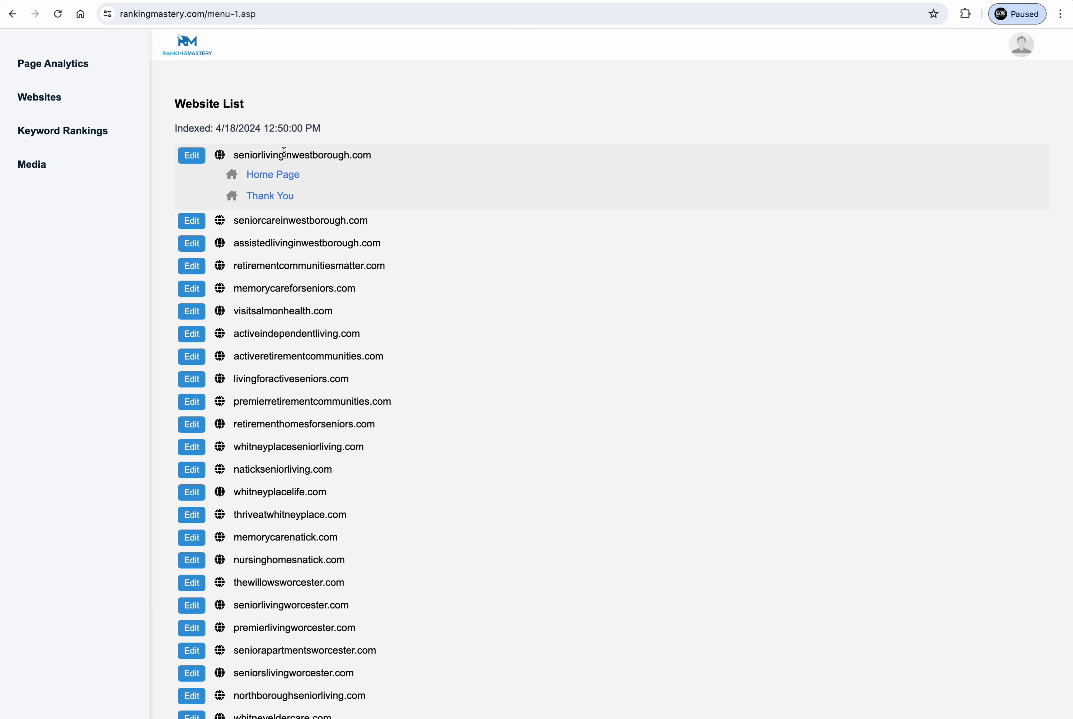
{"action": "left_click", "coordinate": [284, 154]}
{"action": "left_click", "coordinate": [272, 178]}
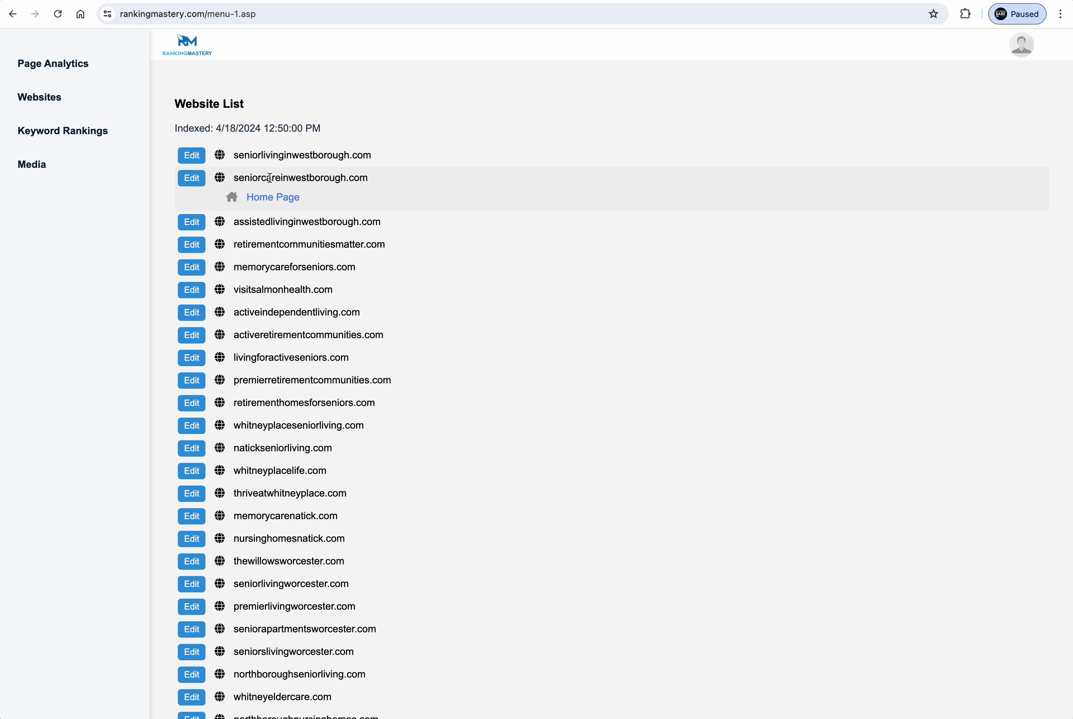
{"action": "left_click", "coordinate": [259, 217]}
Open the visitsalmonhealth.com home page for editing from My Websites and look through its sections
{"action": "left_click", "coordinate": [131, 1]}
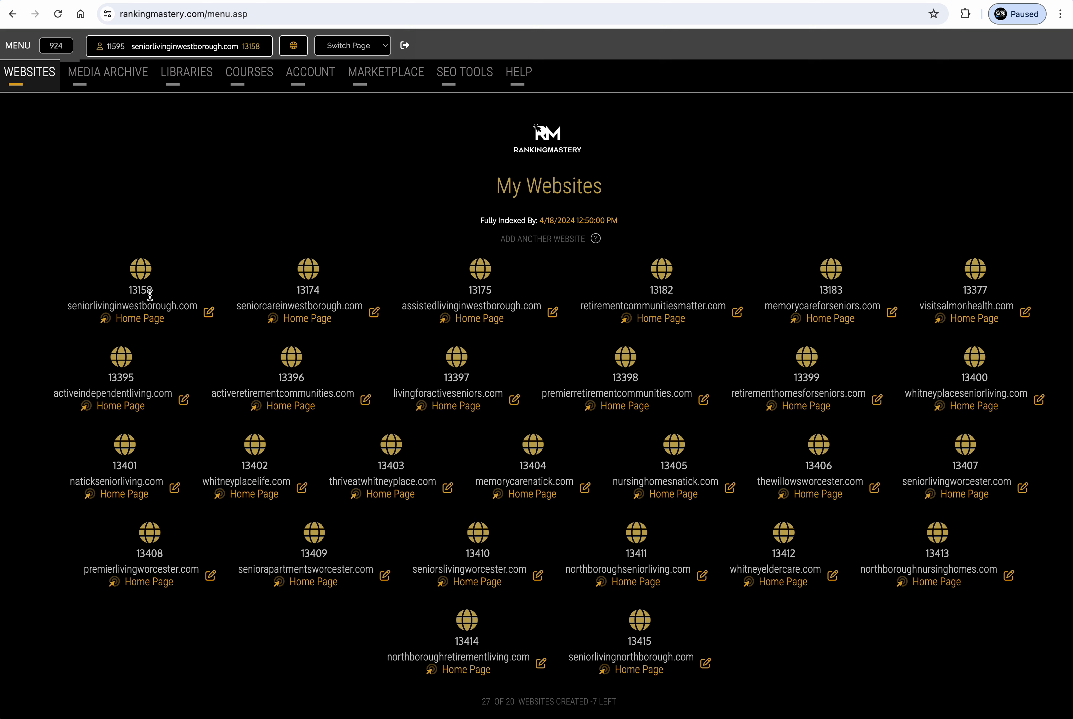
{"action": "left_click", "coordinate": [975, 276]}
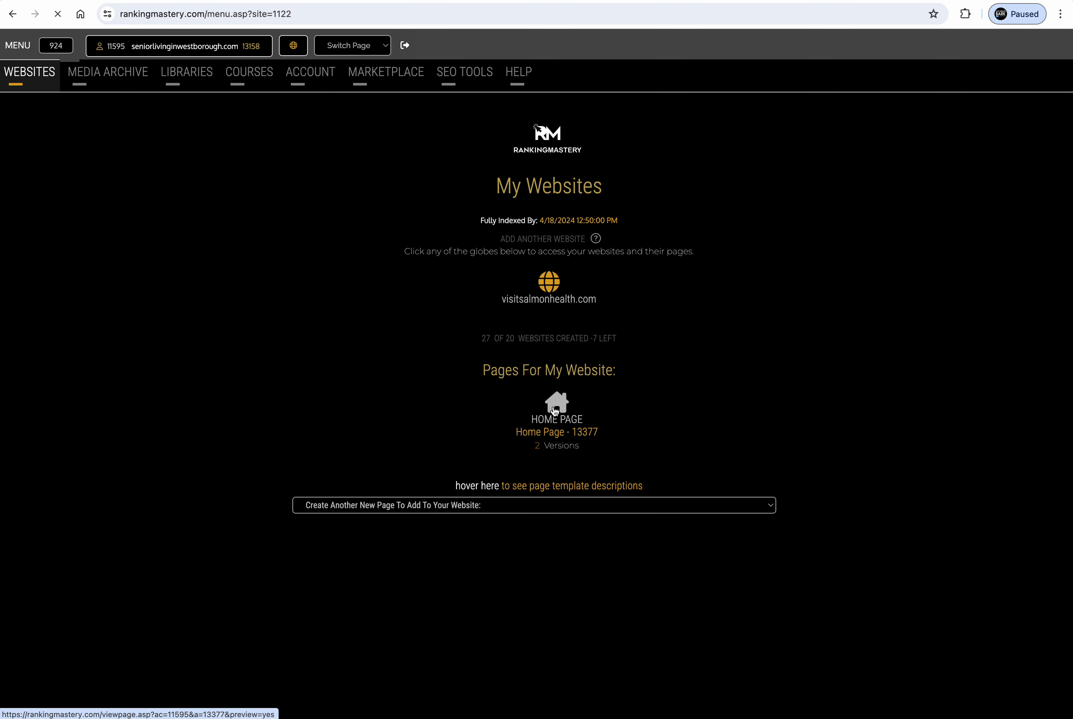
{"action": "left_click", "coordinate": [554, 411]}
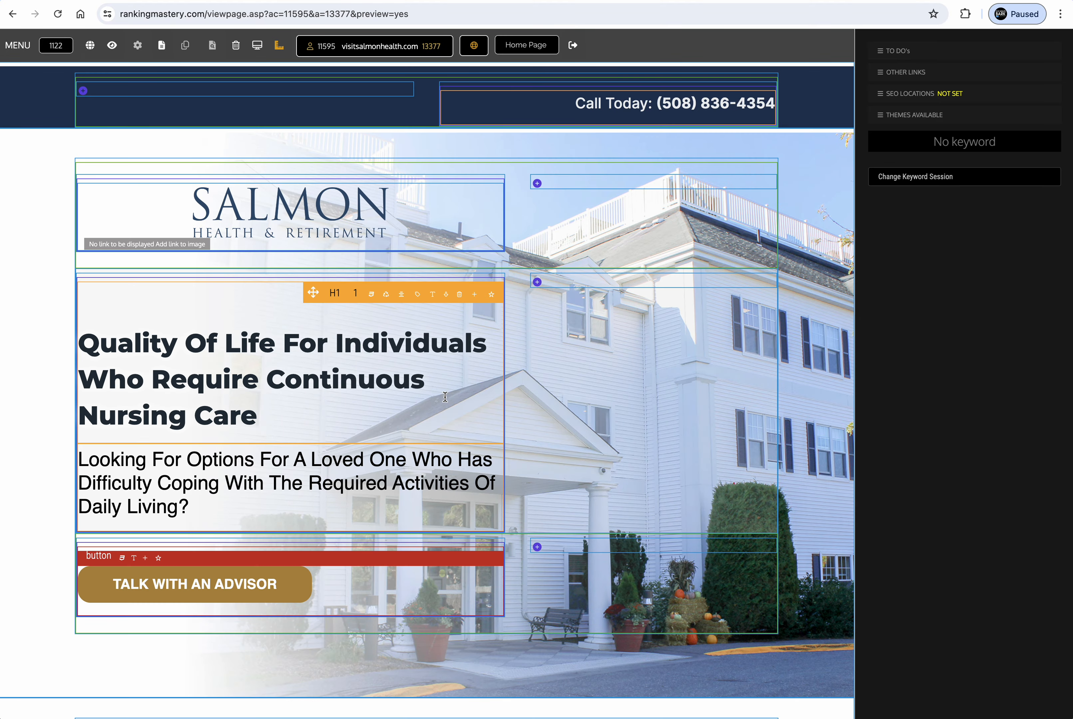
{"action": "scroll", "coordinate": [445, 397], "scroll_direction": "down", "scroll_amount": 20}
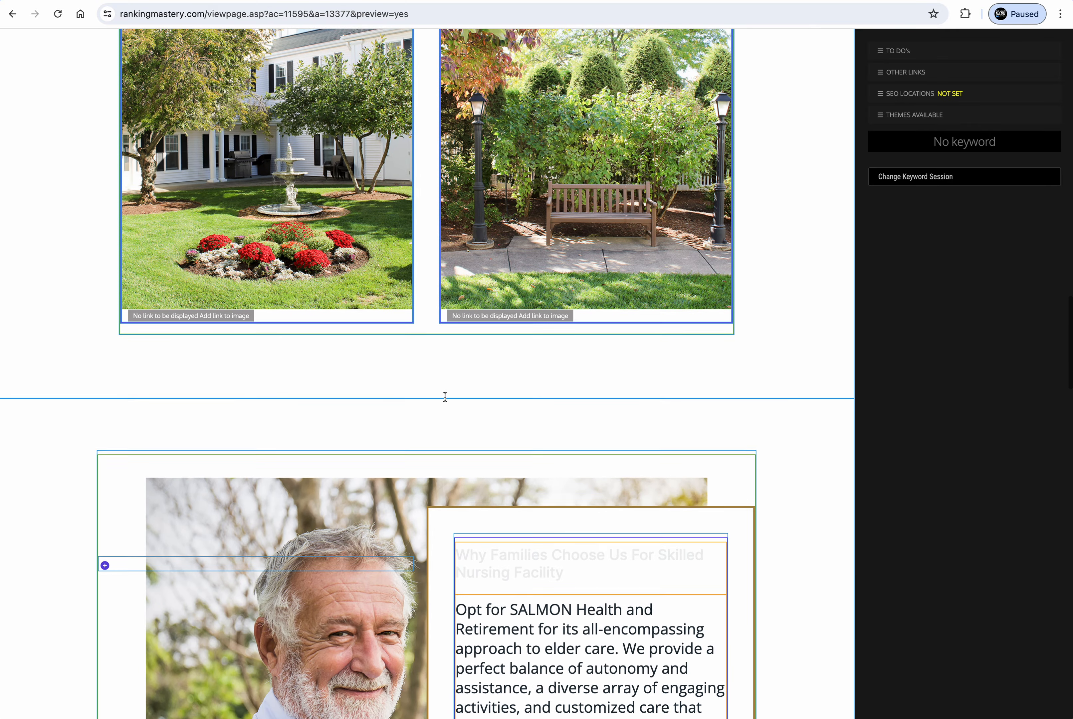
{"action": "scroll", "coordinate": [445, 397], "scroll_direction": "up", "scroll_amount": 20}
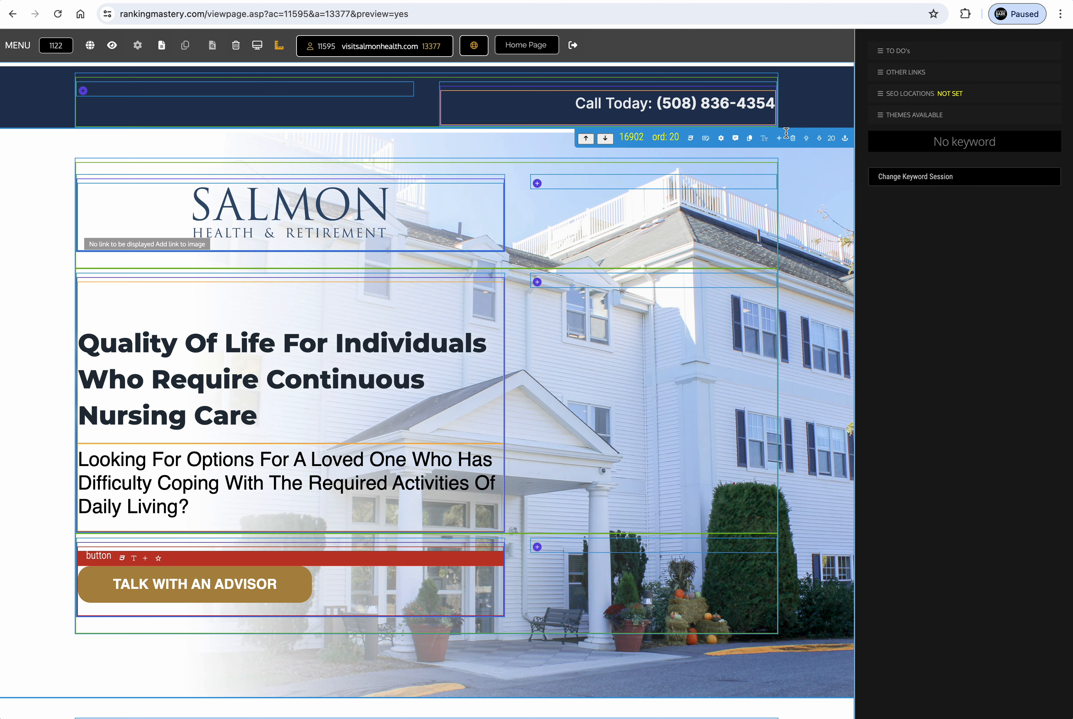
Add a Blank Page section directly below the hero section of the home page and isolate it for editing
{"action": "left_click", "coordinate": [778, 139]}
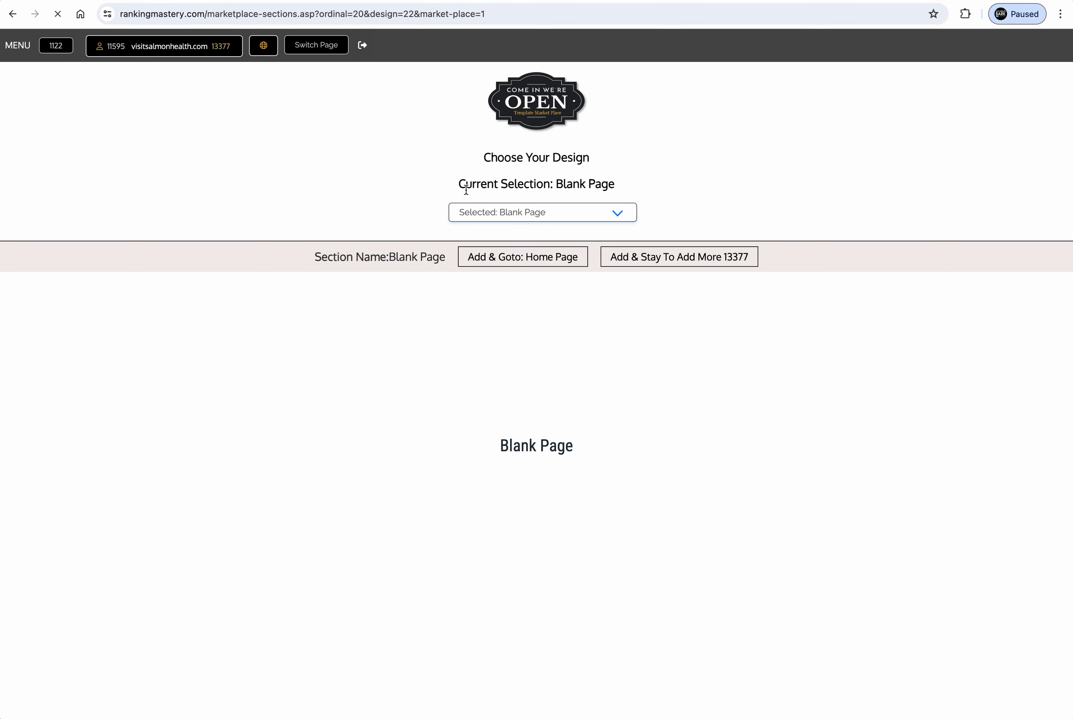
{"action": "left_click", "coordinate": [522, 264]}
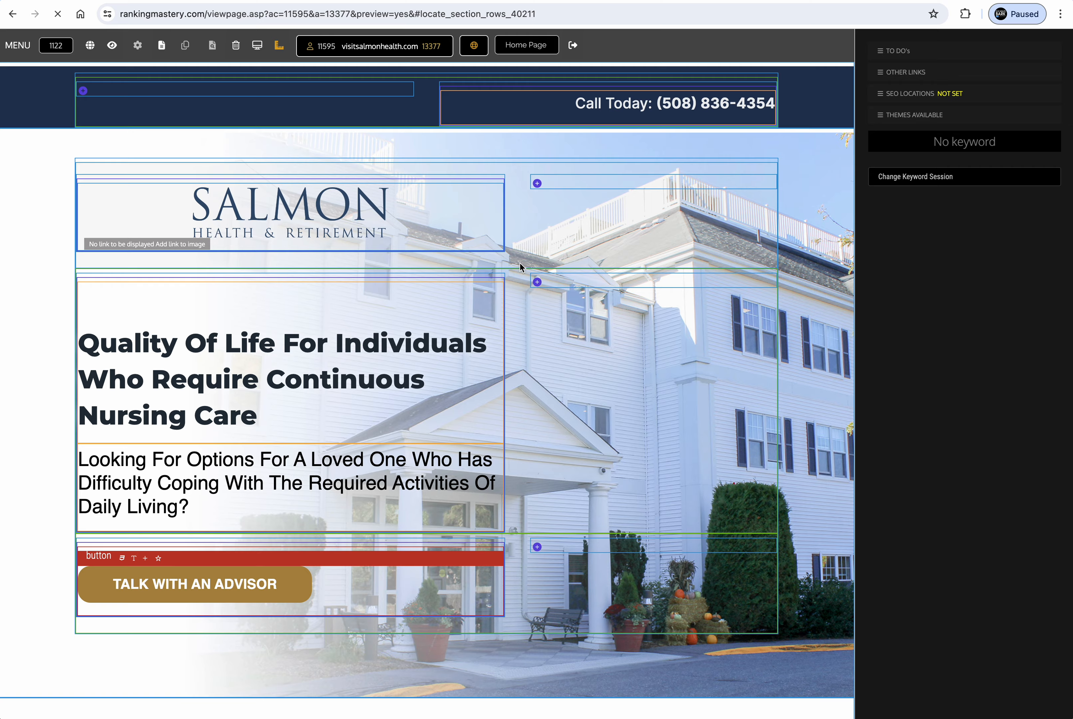
{"action": "scroll", "coordinate": [539, 443], "scroll_direction": "up", "scroll_amount": 5}
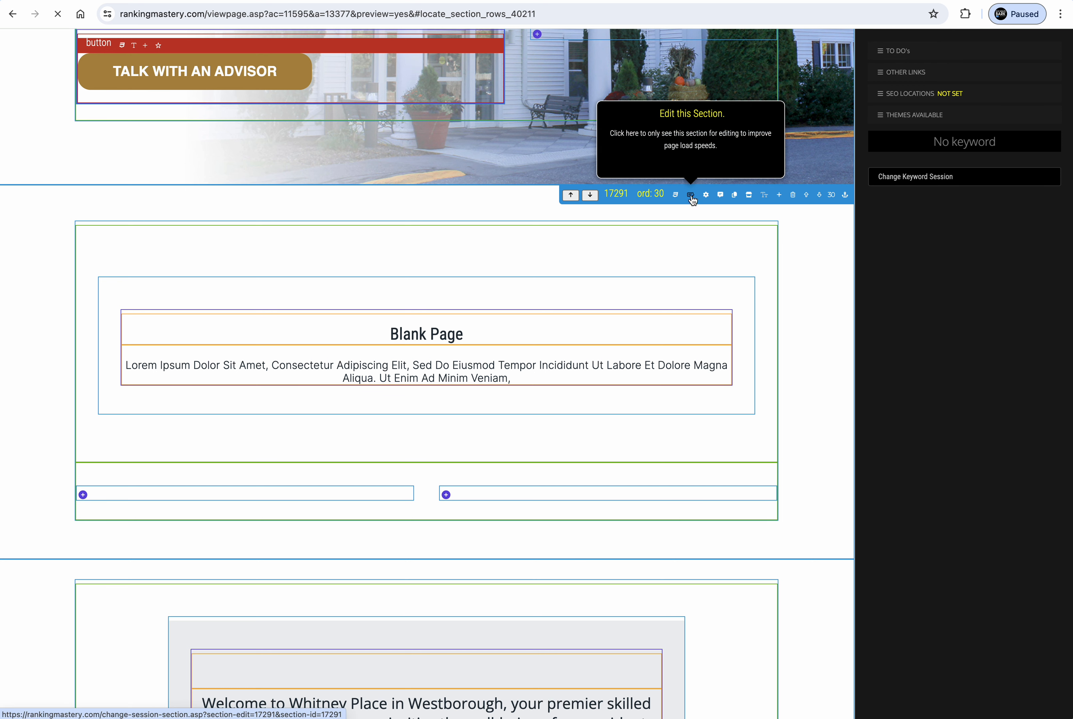
{"action": "left_click", "coordinate": [692, 196]}
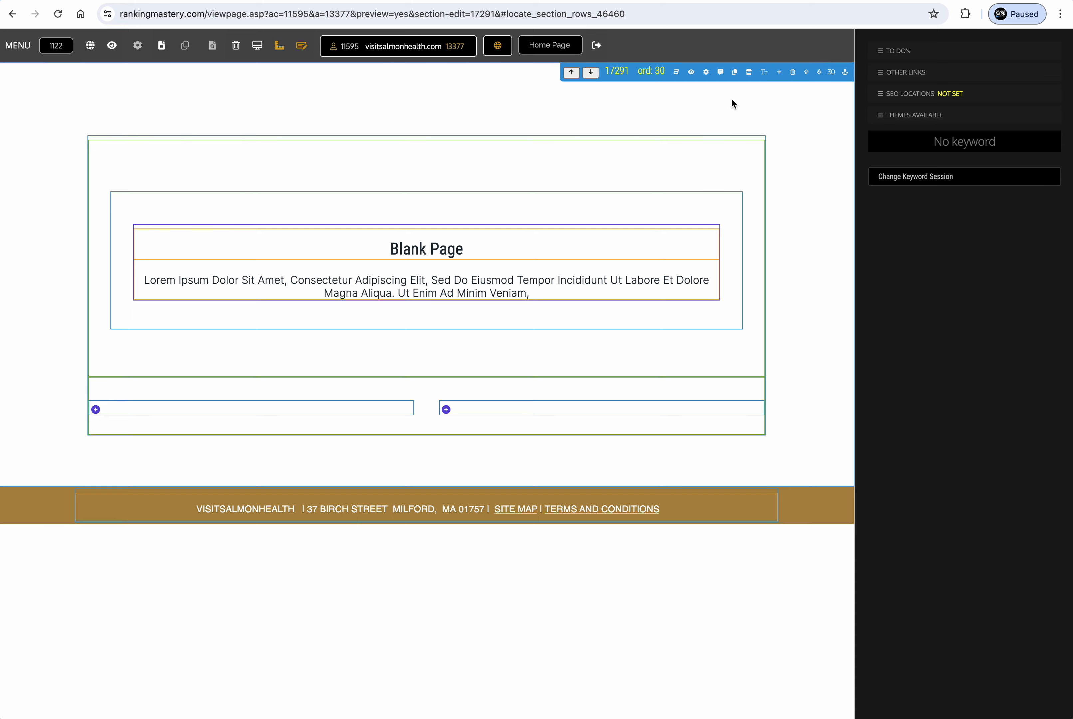
Try a yellow background and the fruit platter image 54629 on the whole Blank Page section, discarding both without saving
{"action": "left_click", "coordinate": [675, 73]}
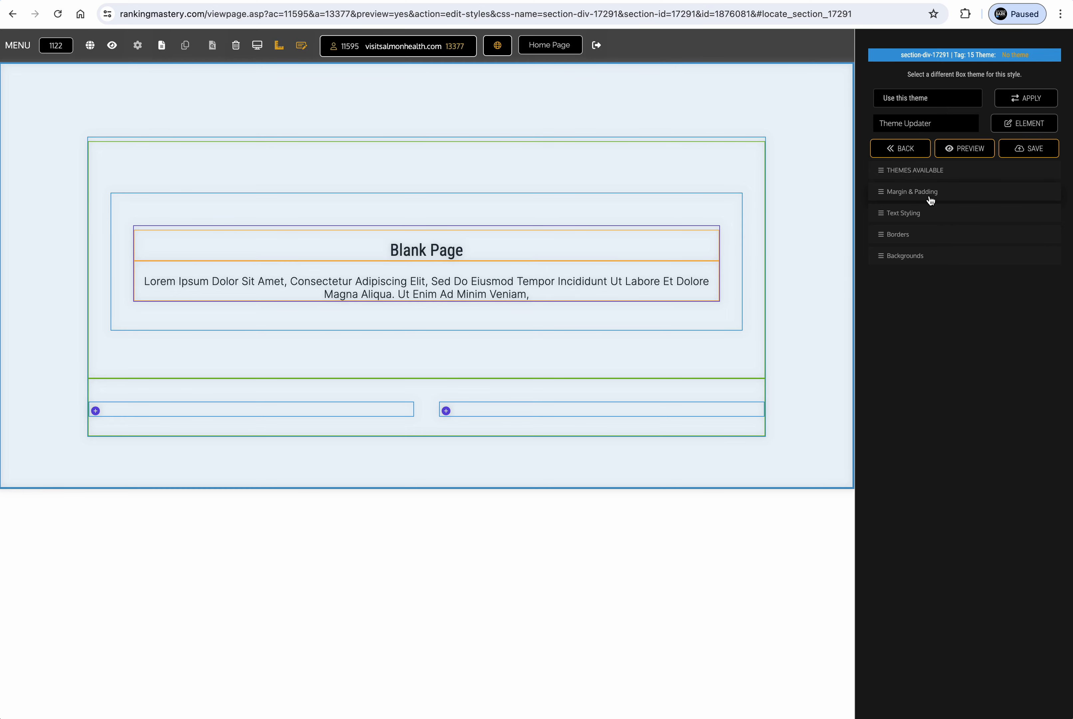
{"action": "left_click", "coordinate": [919, 255]}
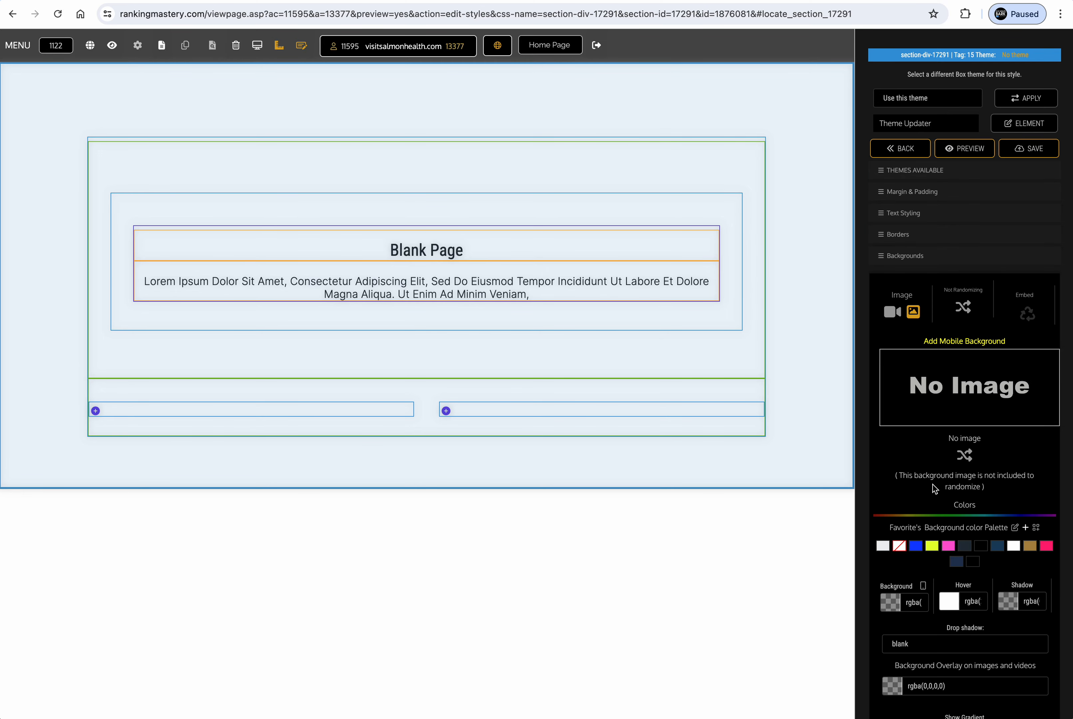
{"action": "left_click", "coordinate": [928, 546]}
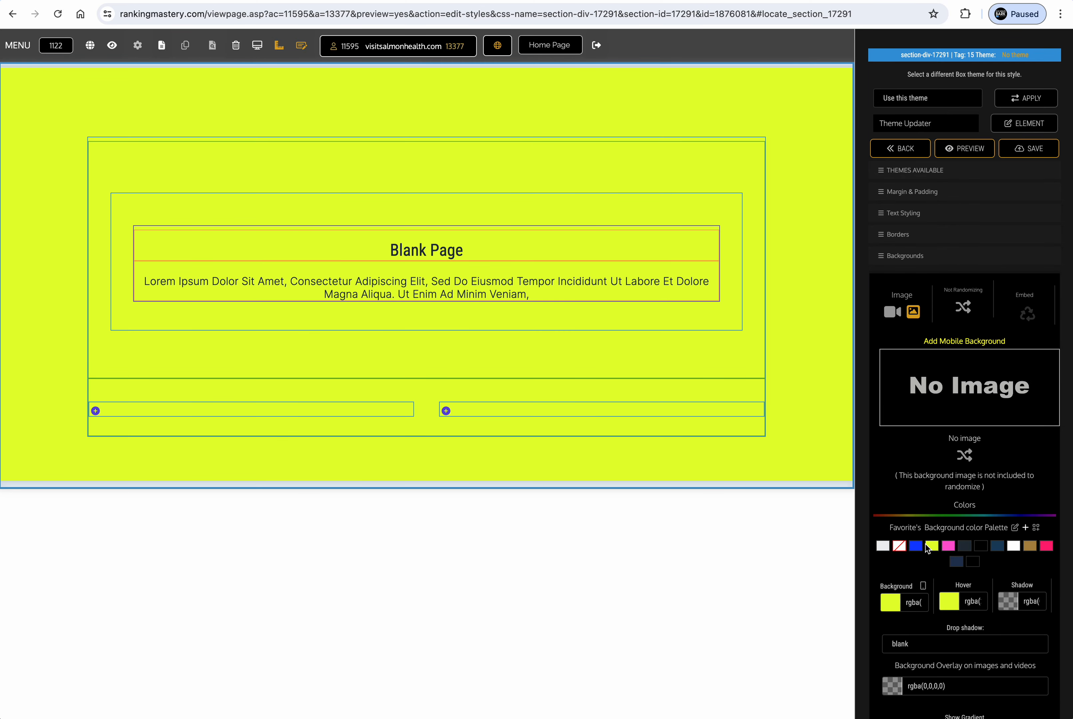
{"action": "left_click", "coordinate": [899, 545]}
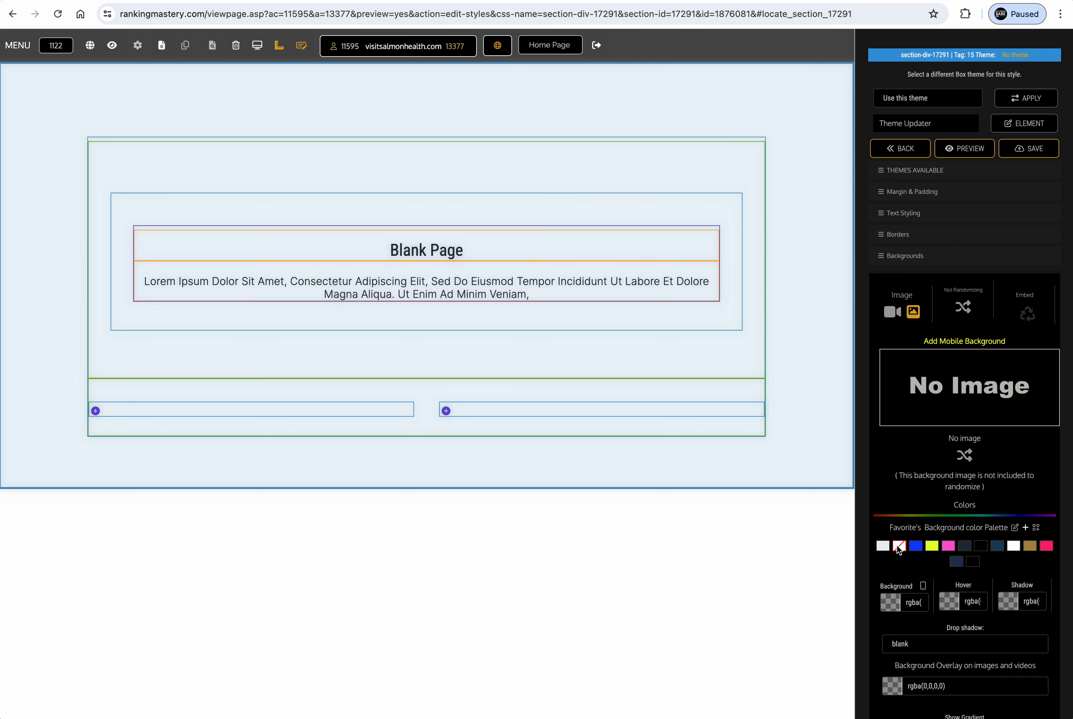
{"action": "left_click", "coordinate": [972, 366]}
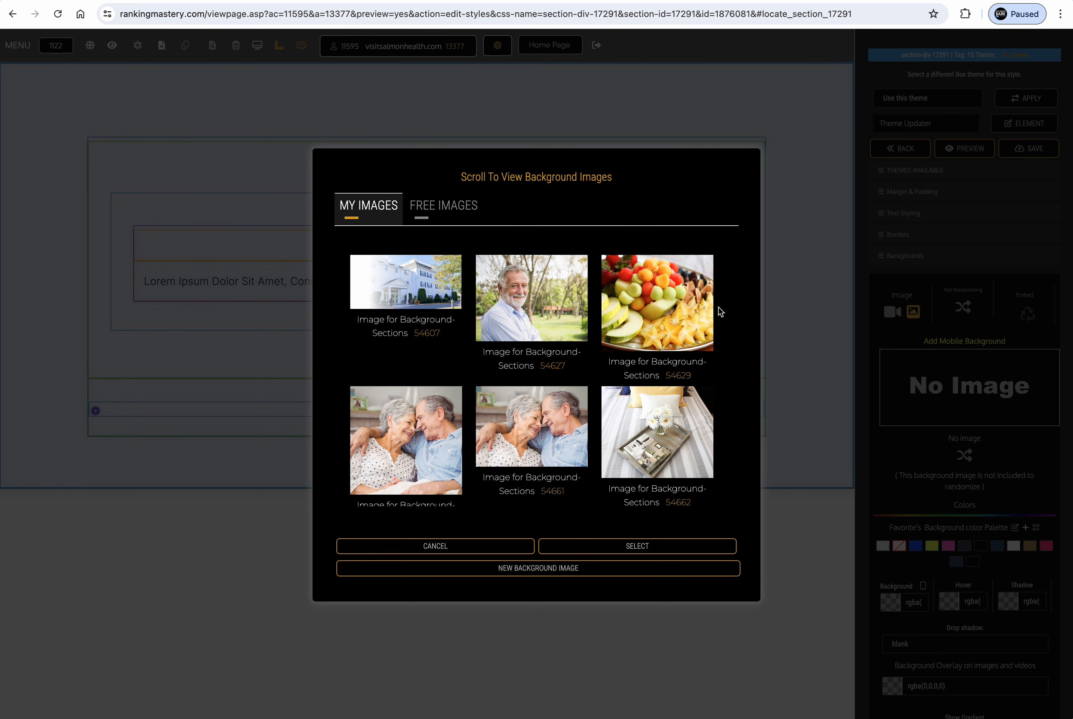
{"action": "left_click", "coordinate": [627, 549]}
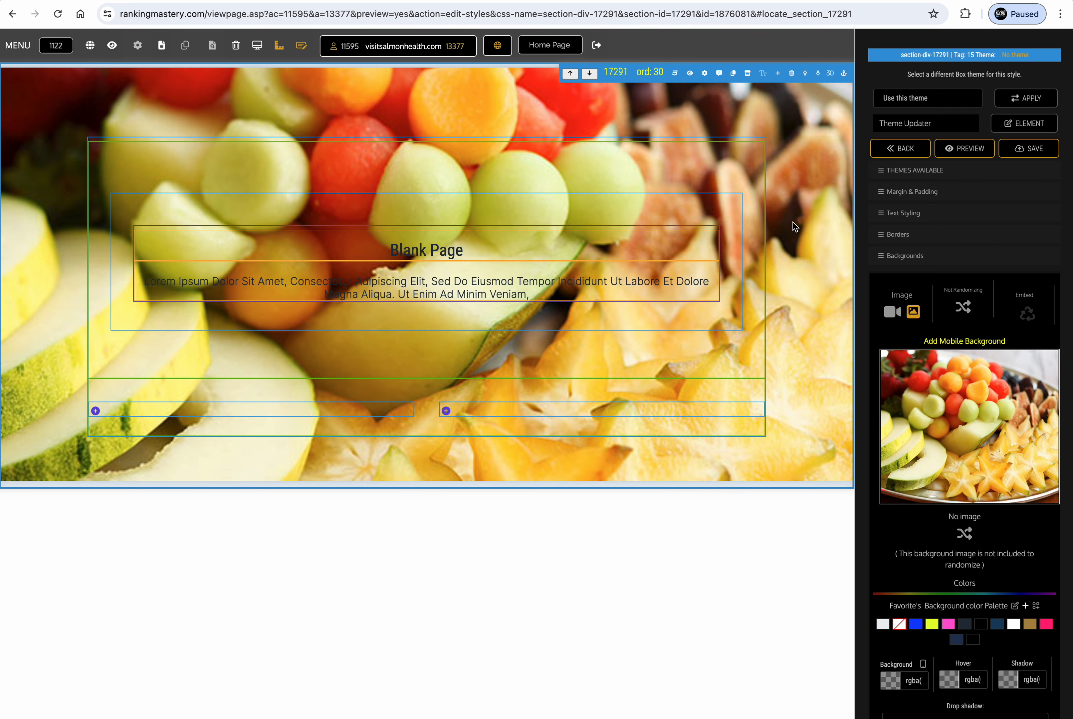
{"action": "left_click", "coordinate": [61, 15]}
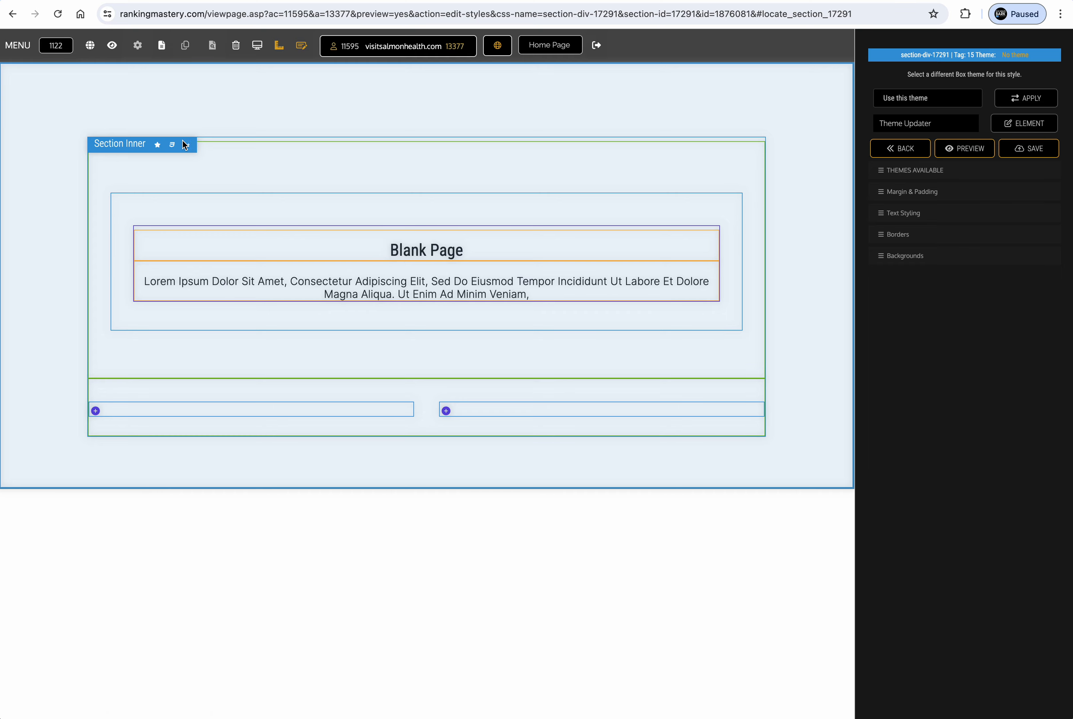
Try a pink background and the fruit platter image 54629 on the Section Inner area, discarding both without saving
{"action": "left_click", "coordinate": [173, 146]}
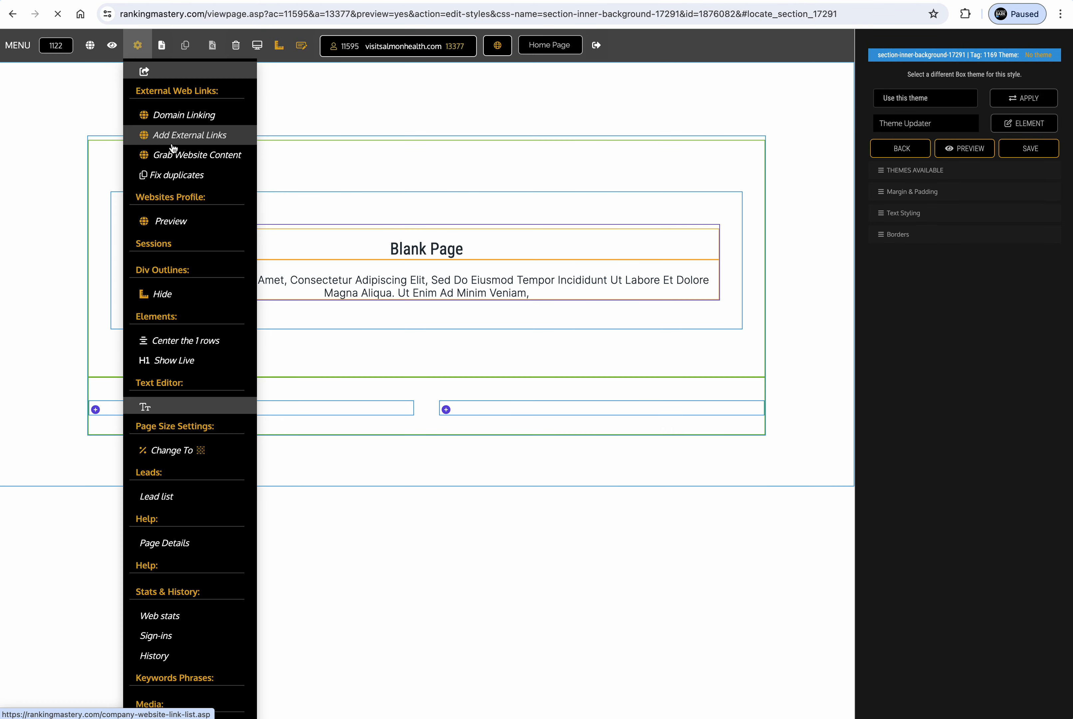
{"action": "left_click", "coordinate": [901, 261]}
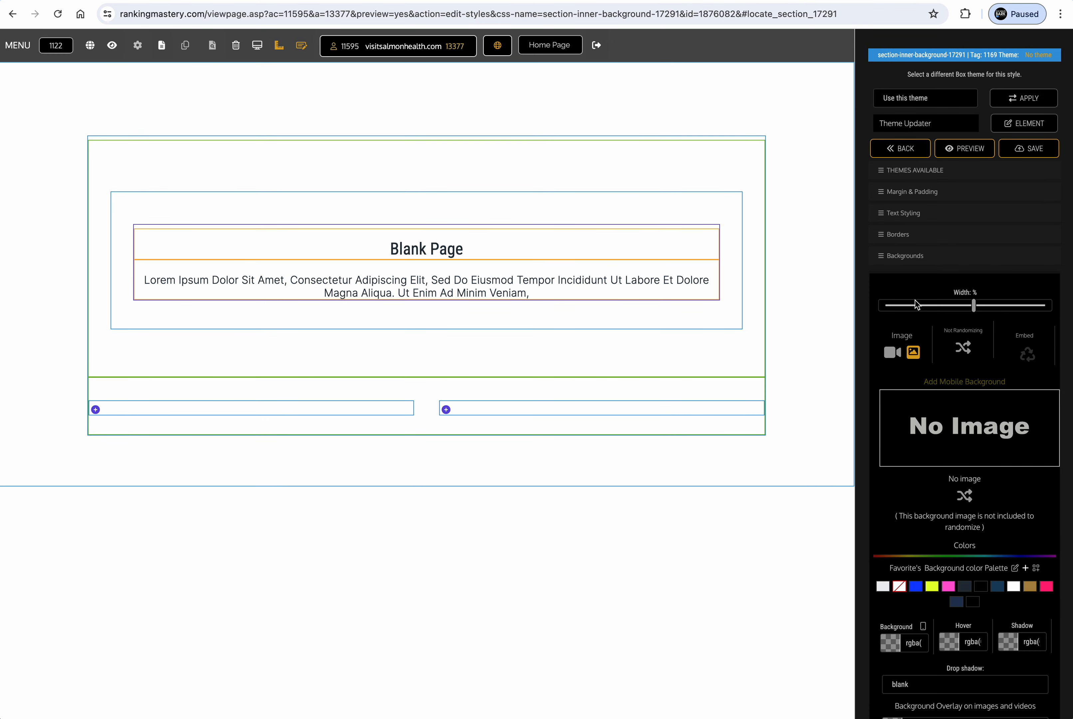
{"action": "left_click", "coordinate": [950, 586]}
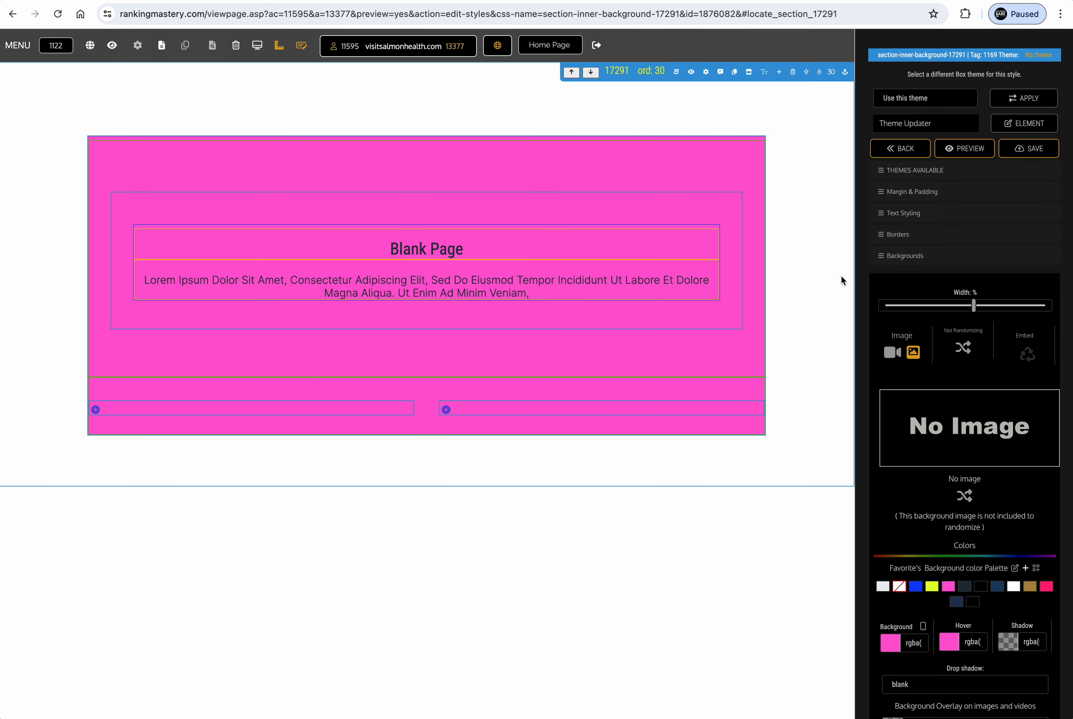
{"action": "left_click", "coordinate": [1012, 434]}
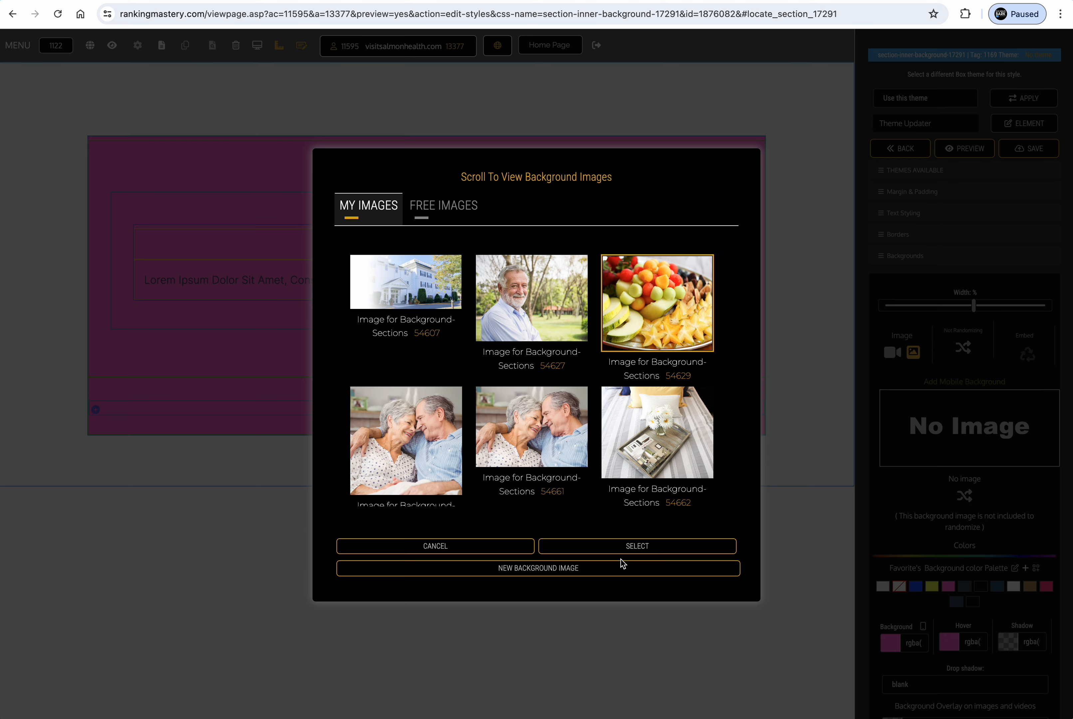
{"action": "left_click", "coordinate": [625, 546]}
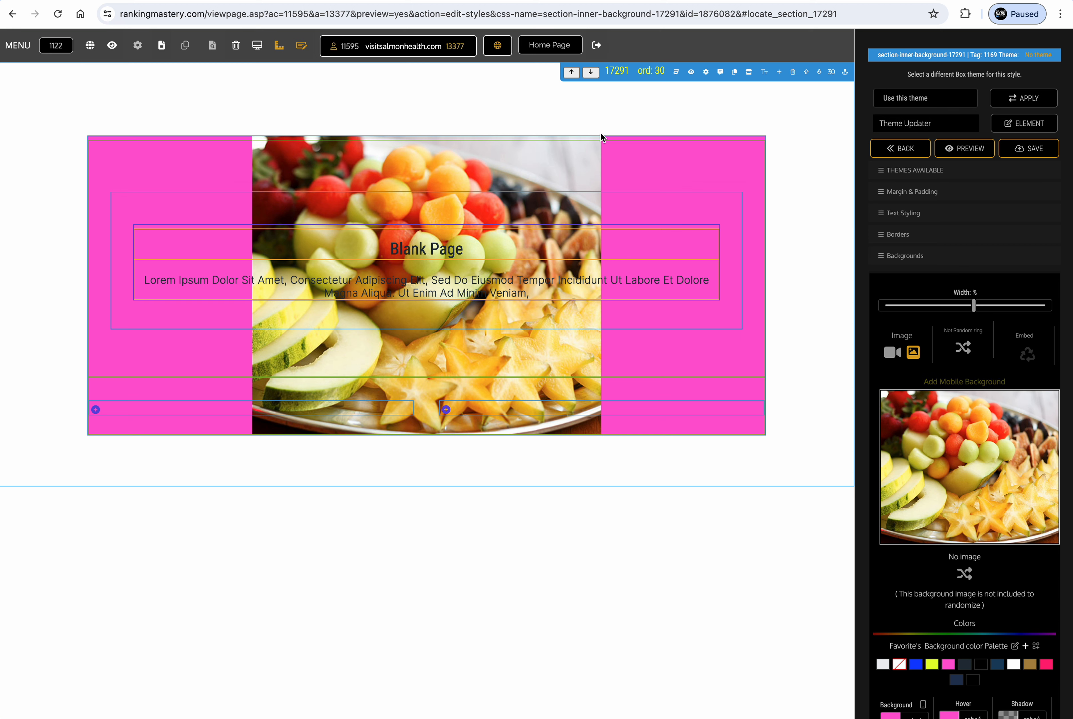
{"action": "left_click", "coordinate": [57, 14]}
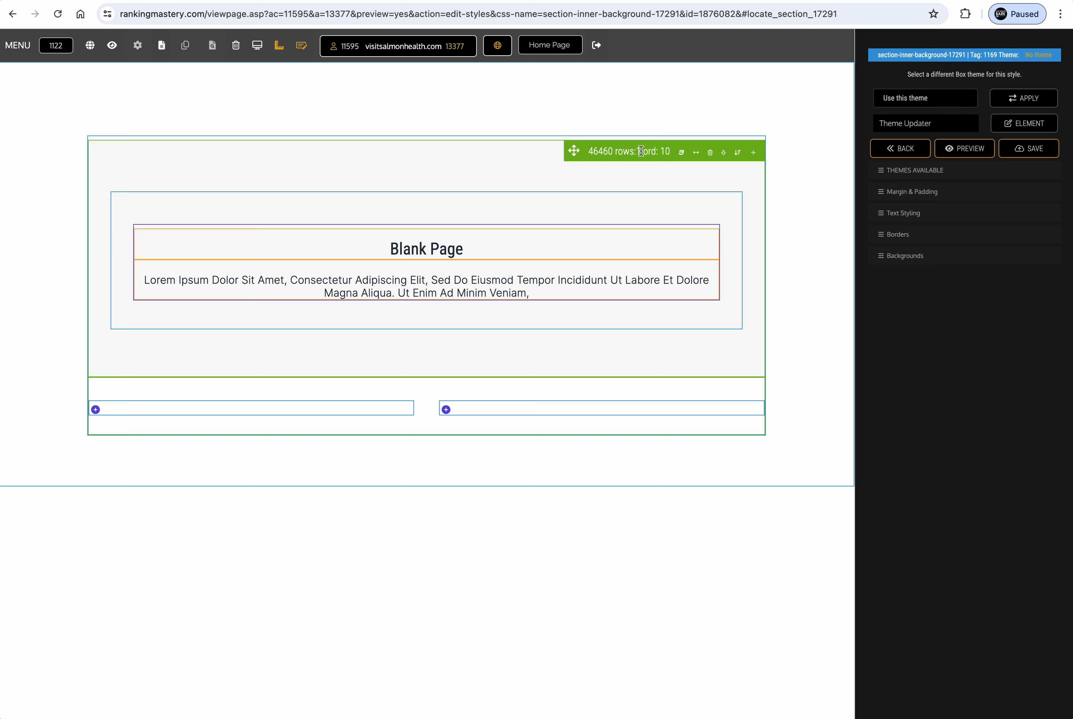
Insert a four-column row between the Blank Page heading row and the two-column row
{"action": "left_click_drag", "start_coordinate": [641, 152], "coordinate": [623, 152]}
{"action": "mouse_move", "coordinate": [577, 400]}
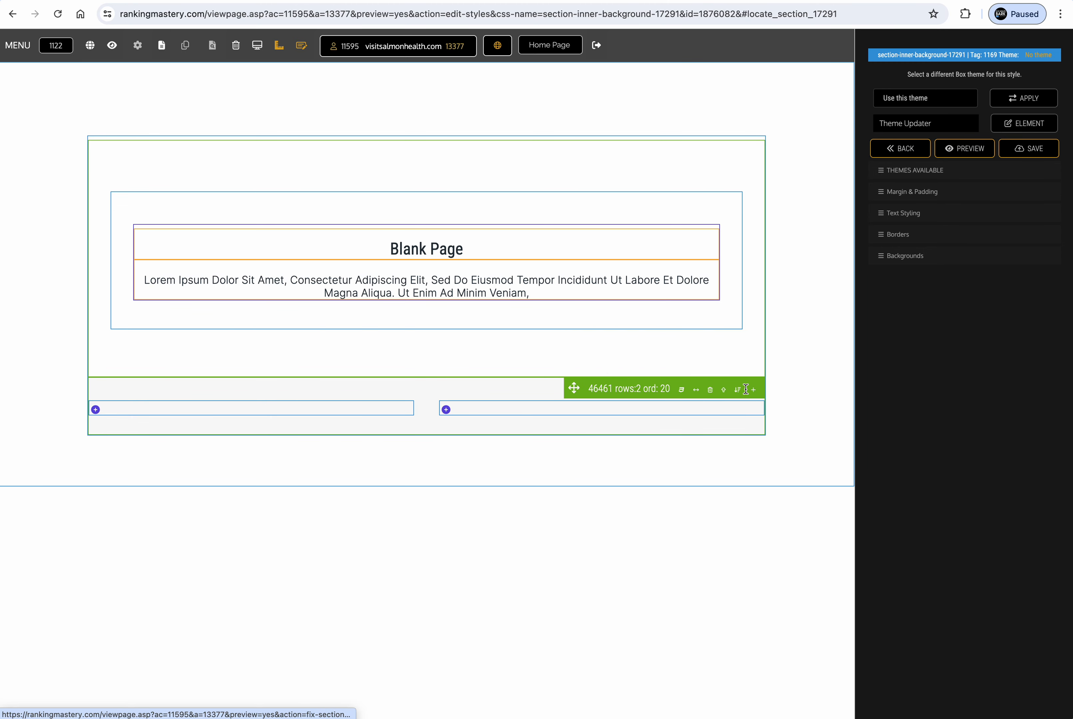
{"action": "left_click", "coordinate": [754, 381]}
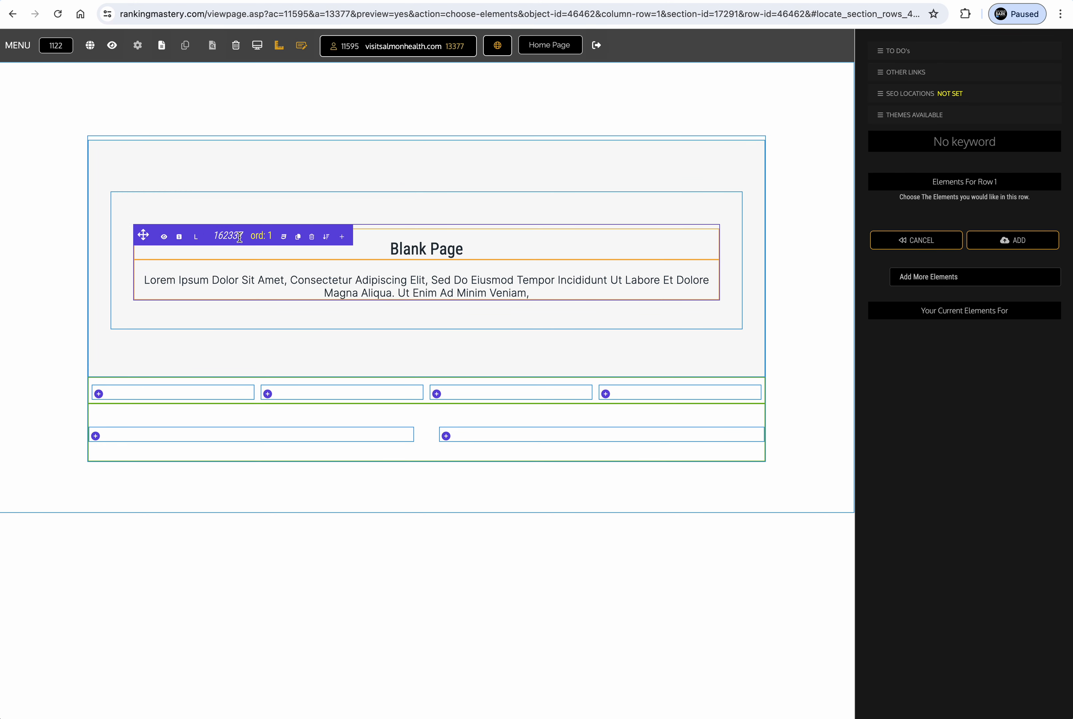
{"action": "left_click_drag", "start_coordinate": [244, 235], "coordinate": [213, 236]}
{"action": "mouse_move", "coordinate": [167, 243]}
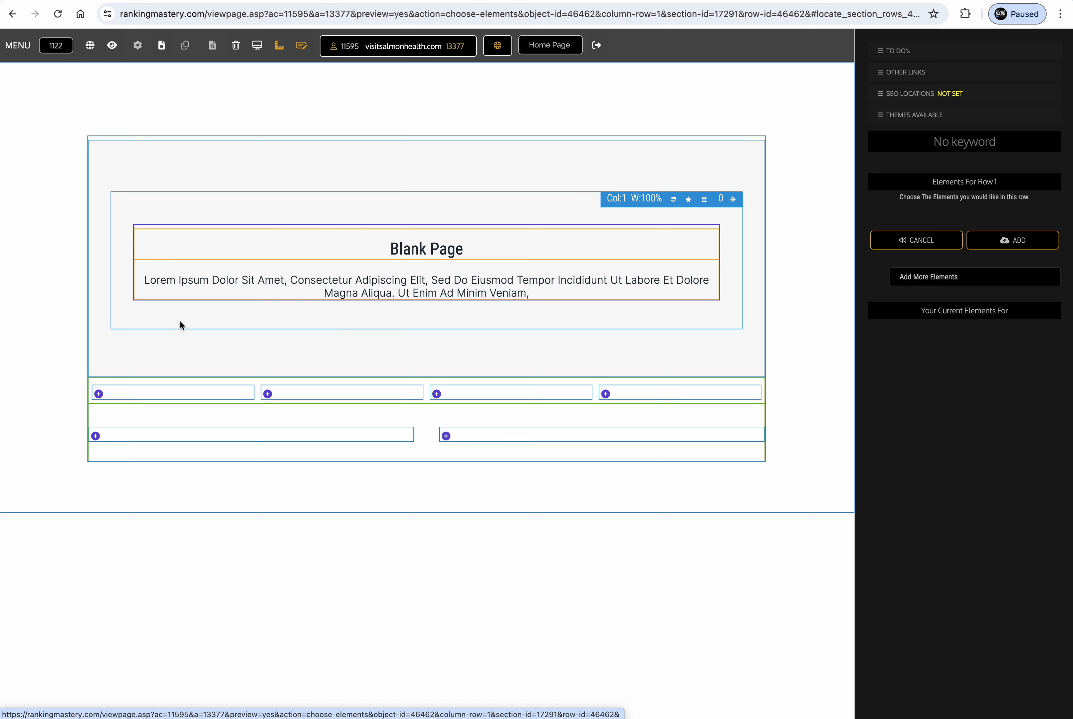
Add a Text Block element to the first column of the two-column row
{"action": "left_click", "coordinate": [96, 438]}
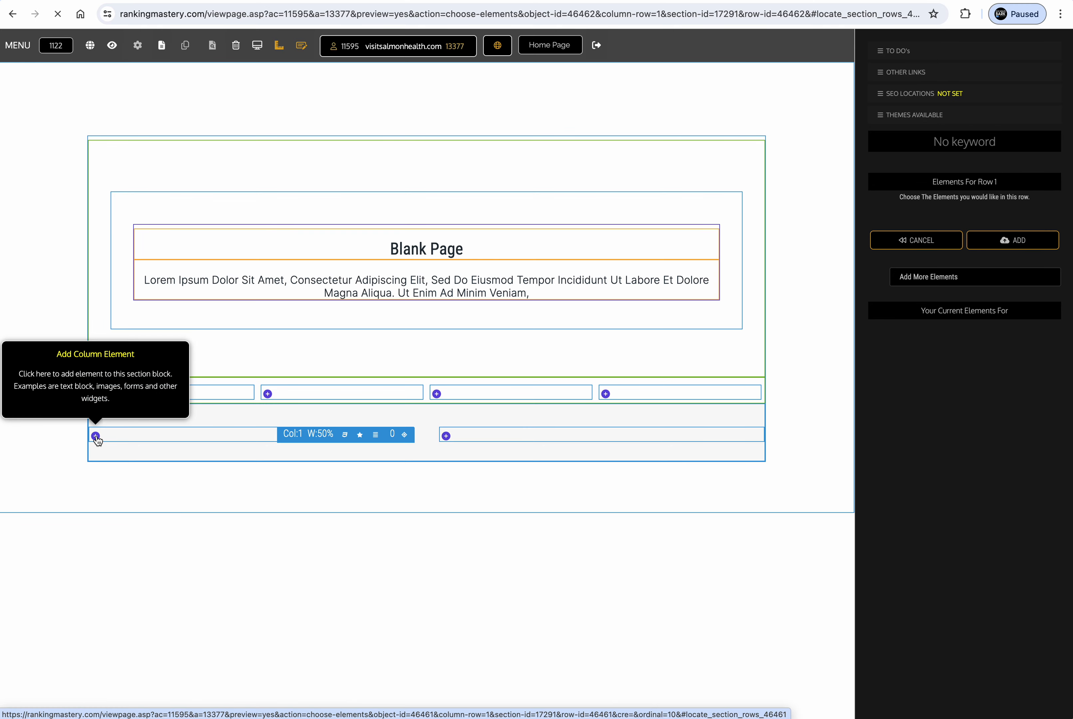
{"action": "left_click", "coordinate": [976, 281]}
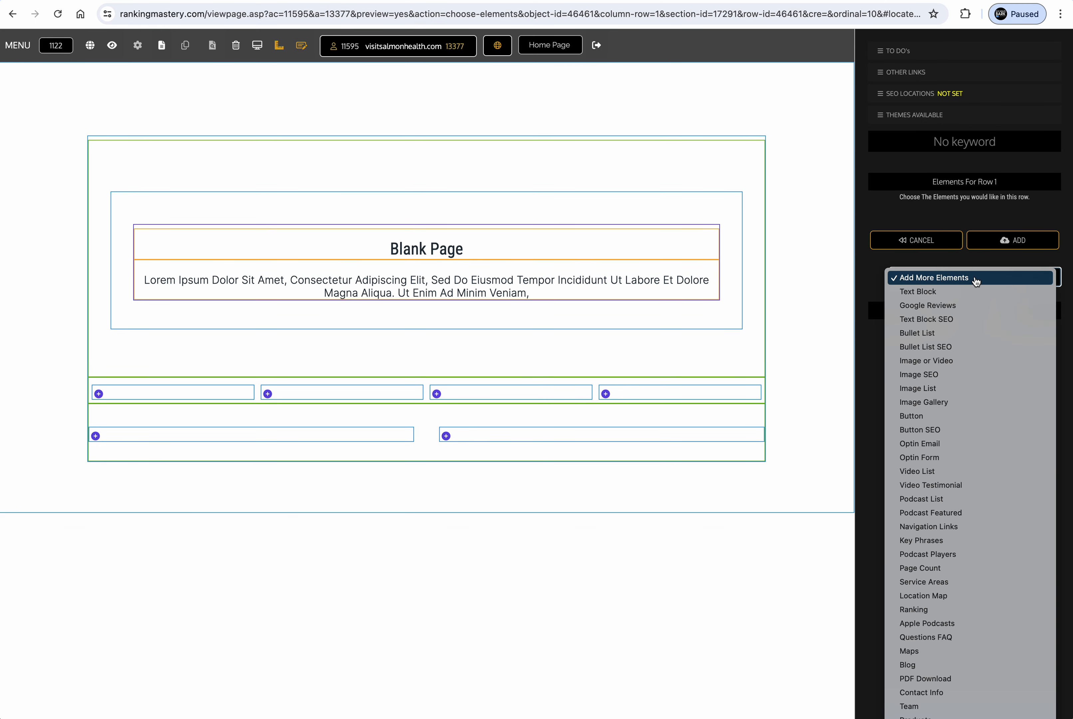
{"action": "left_click", "coordinate": [971, 292]}
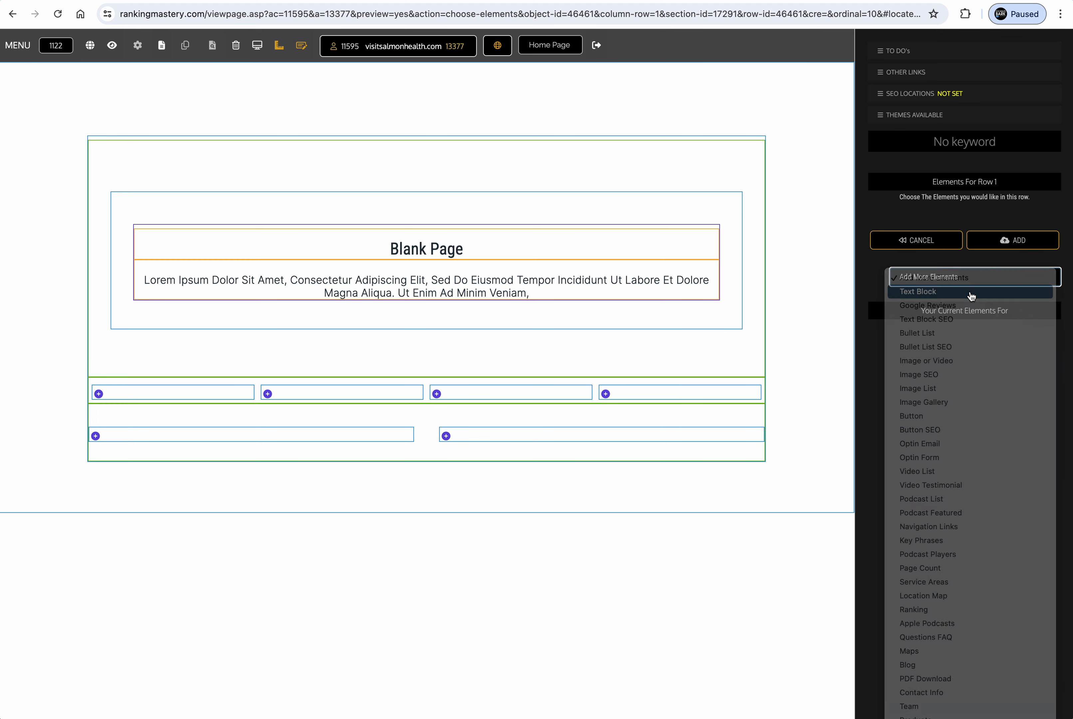
{"action": "left_click", "coordinate": [1019, 236]}
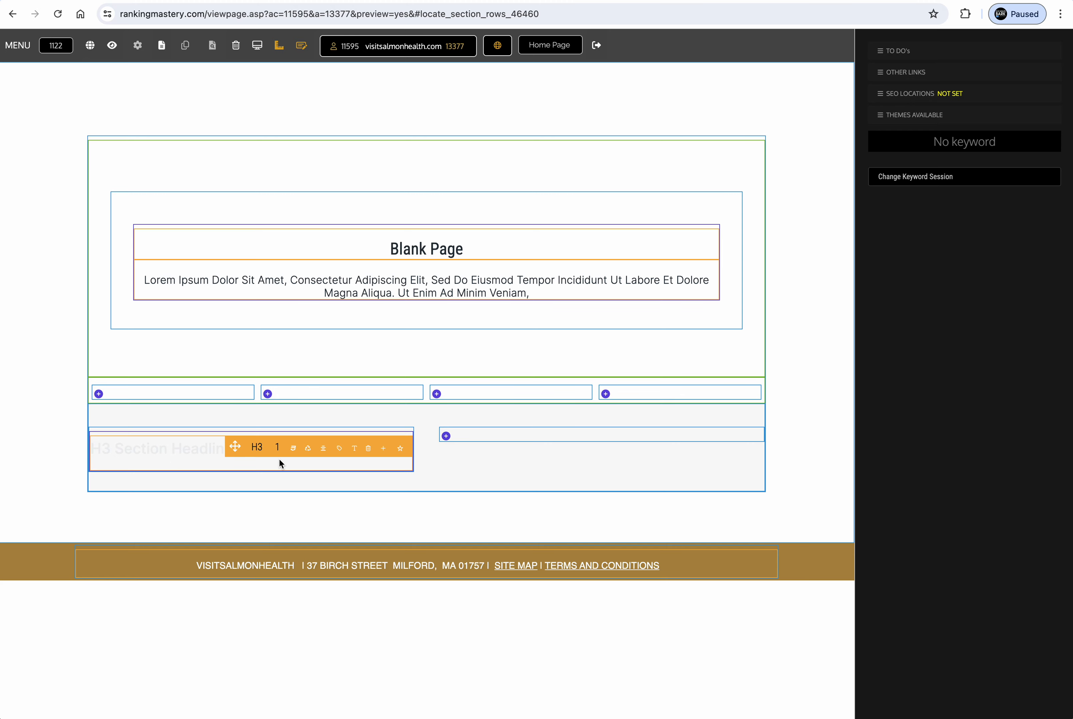
Open the style settings of the new H3 section headline and check its available themes
{"action": "left_click", "coordinate": [295, 449]}
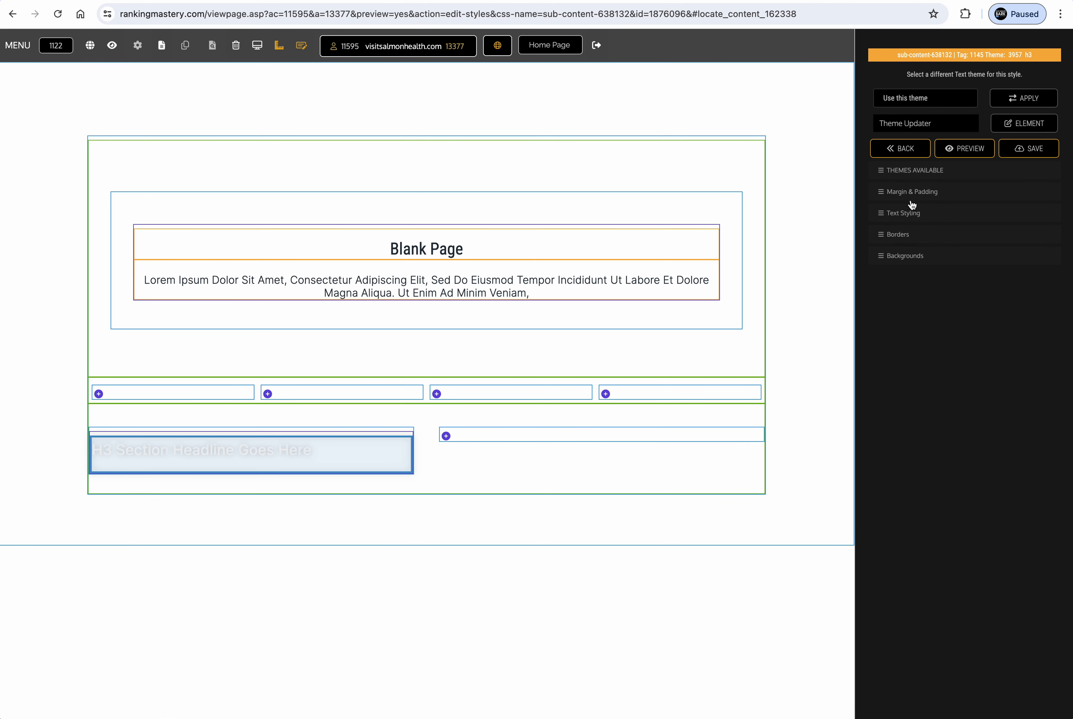
{"action": "left_click", "coordinate": [911, 176]}
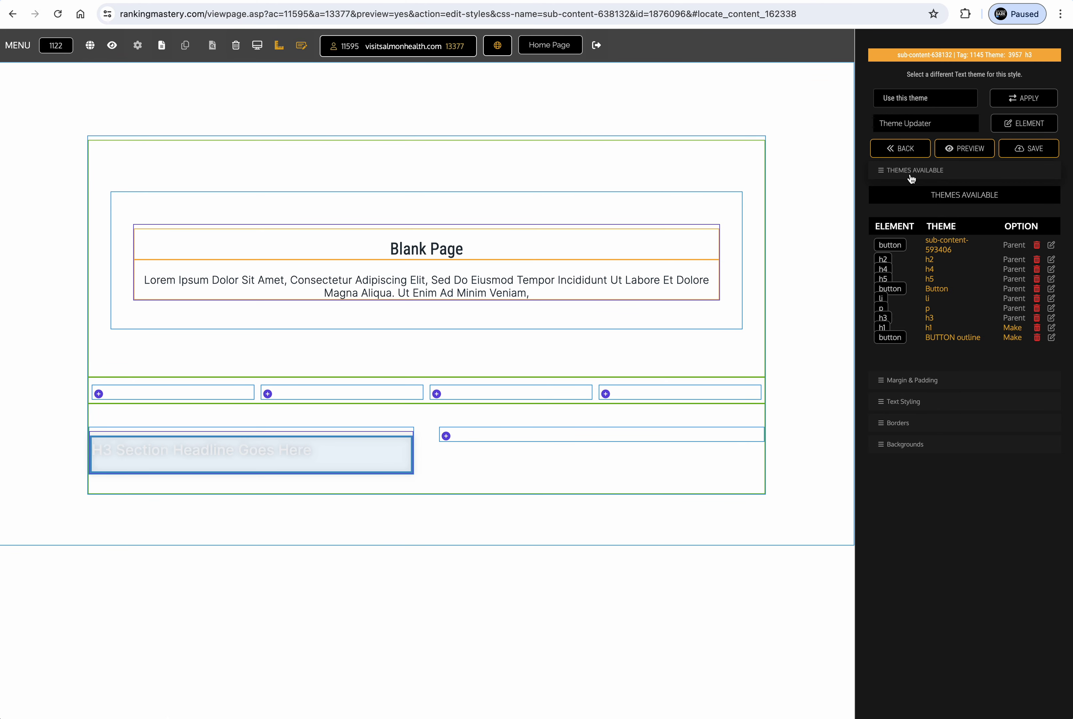
{"action": "left_click", "coordinate": [911, 179]}
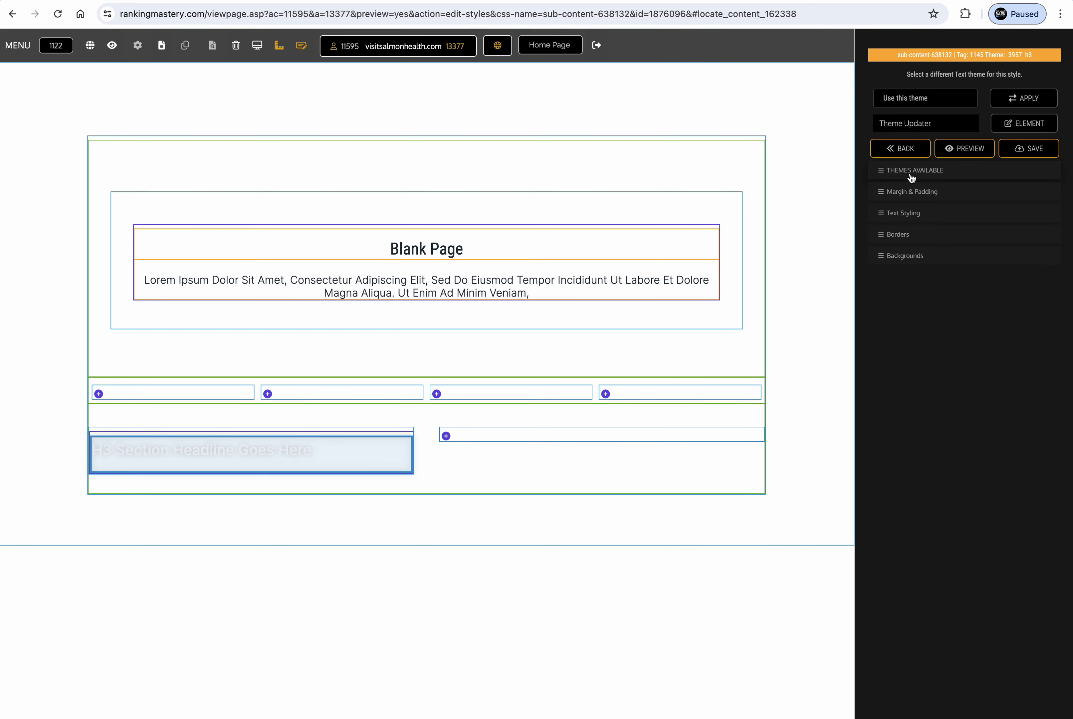
Review the H3 section headline's margin and padding settings and set its text color to pink-red, rgba(255,28,96,1)
{"action": "left_click", "coordinate": [906, 198]}
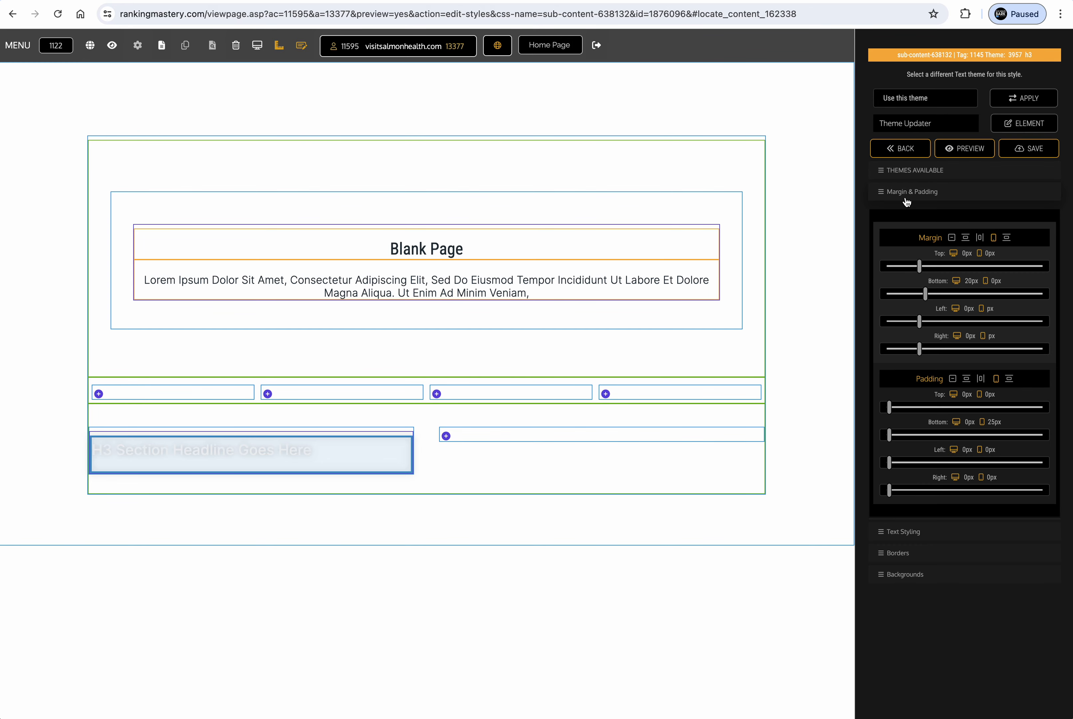
{"action": "left_click", "coordinate": [906, 199]}
{"action": "left_click", "coordinate": [903, 219]}
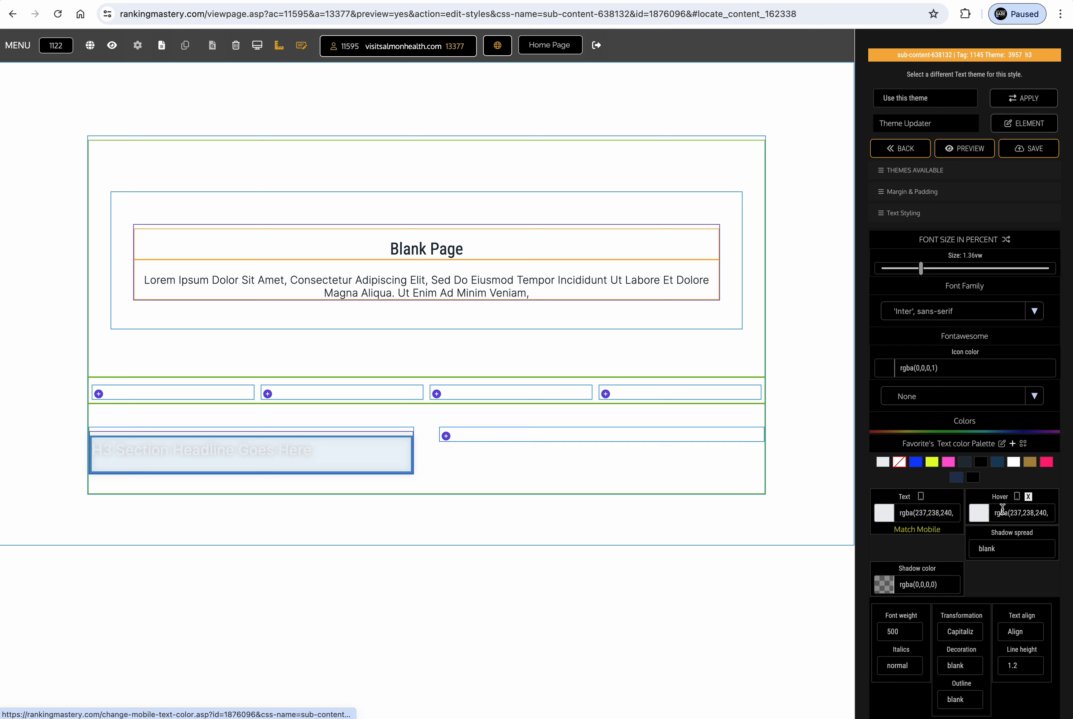
{"action": "left_click", "coordinate": [895, 513]}
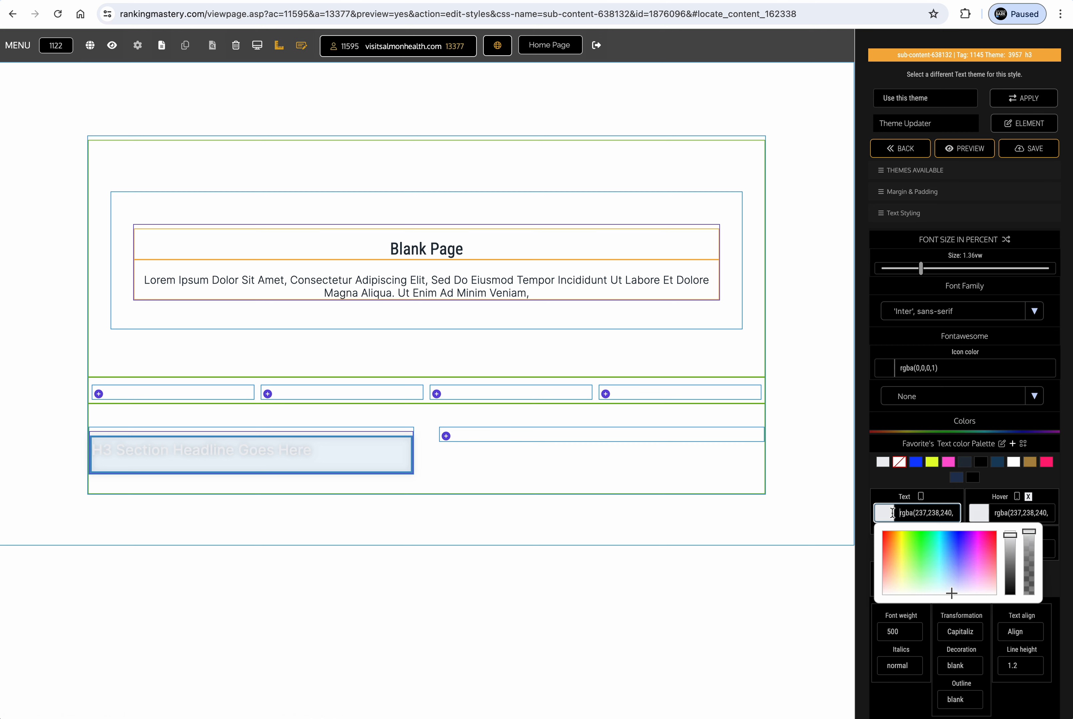
{"action": "left_click", "coordinate": [990, 538]}
{"action": "left_click", "coordinate": [1010, 532]}
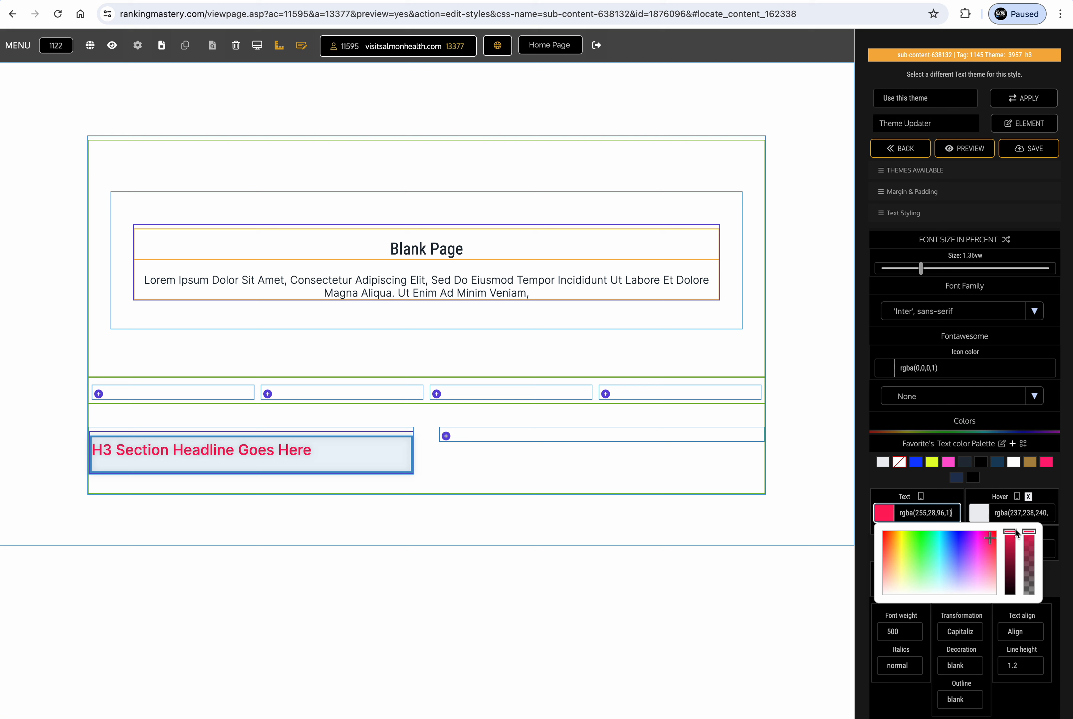
Set the H3 headline's hover color to blue, rgba(74,74,255,1), and preview the hover effect
{"action": "left_click", "coordinate": [989, 515]}
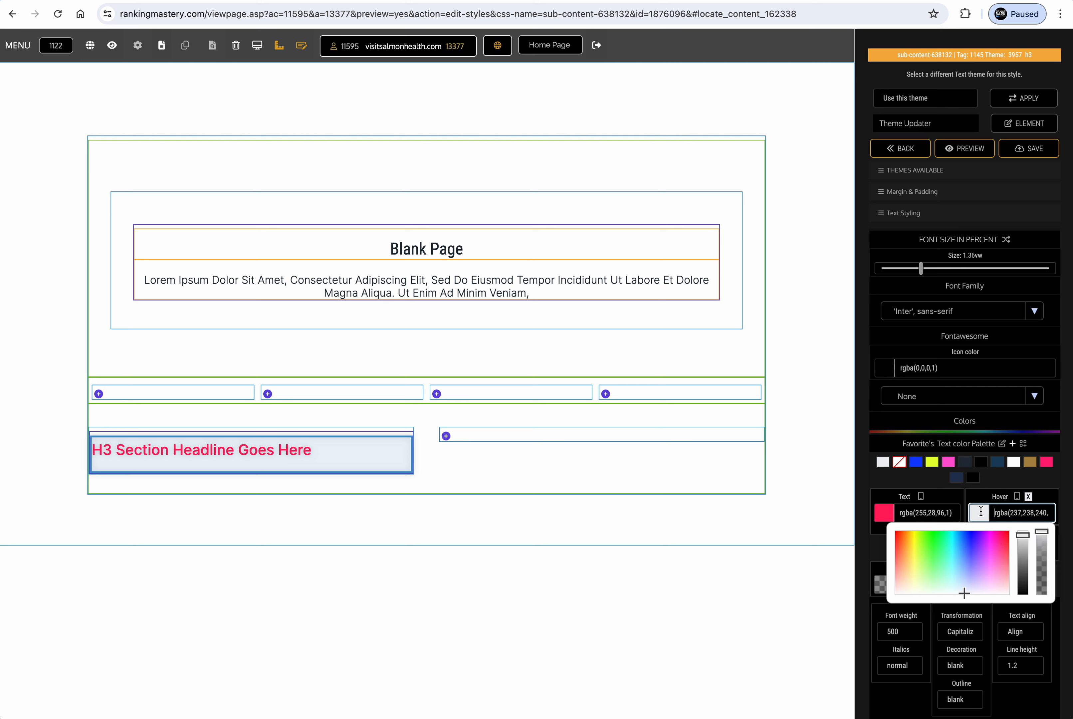
{"action": "left_click", "coordinate": [970, 549]}
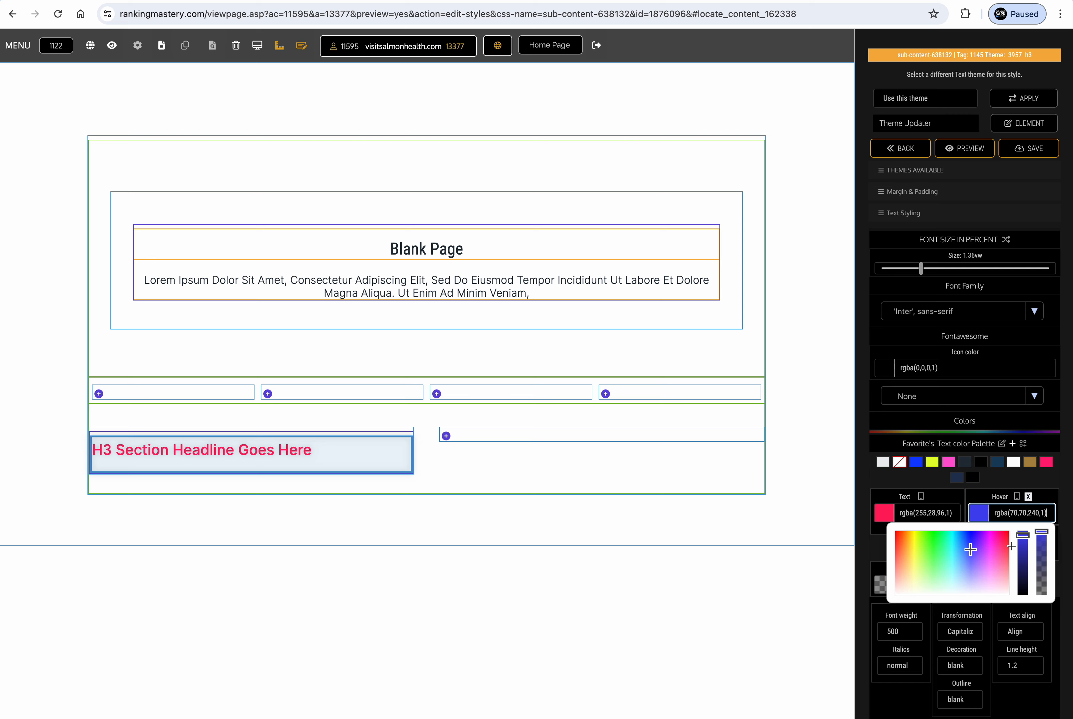
{"action": "left_click_drag", "start_coordinate": [1020, 538], "coordinate": [1021, 531]}
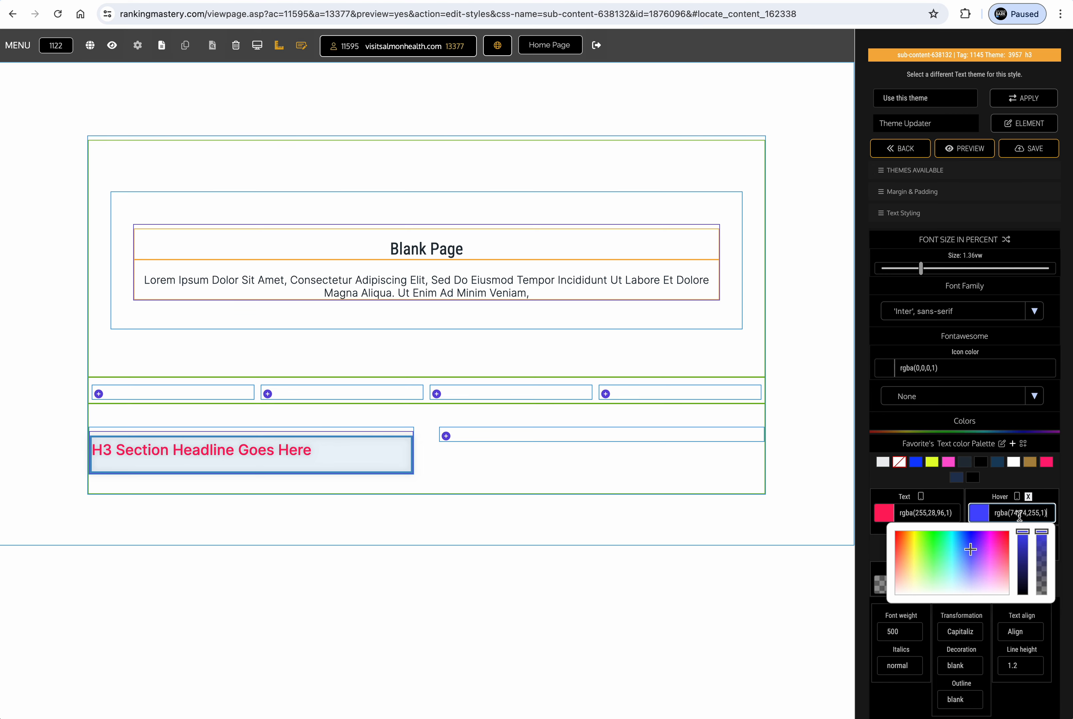
{"action": "left_click", "coordinate": [965, 156]}
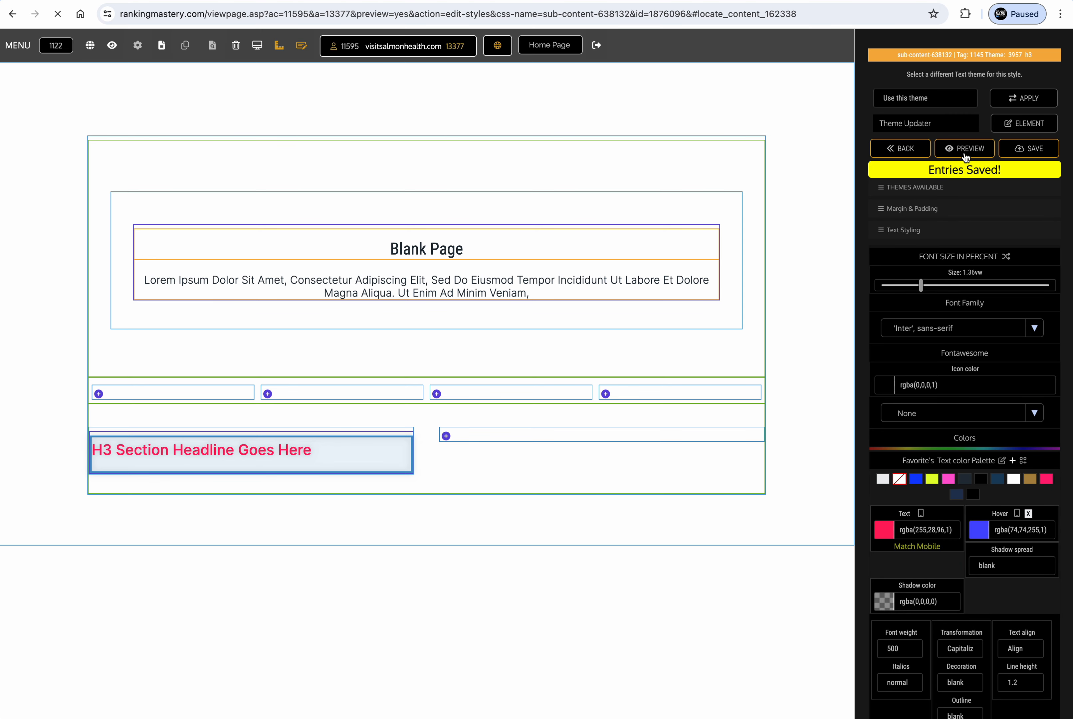
{"action": "mouse_move", "coordinate": [310, 464]}
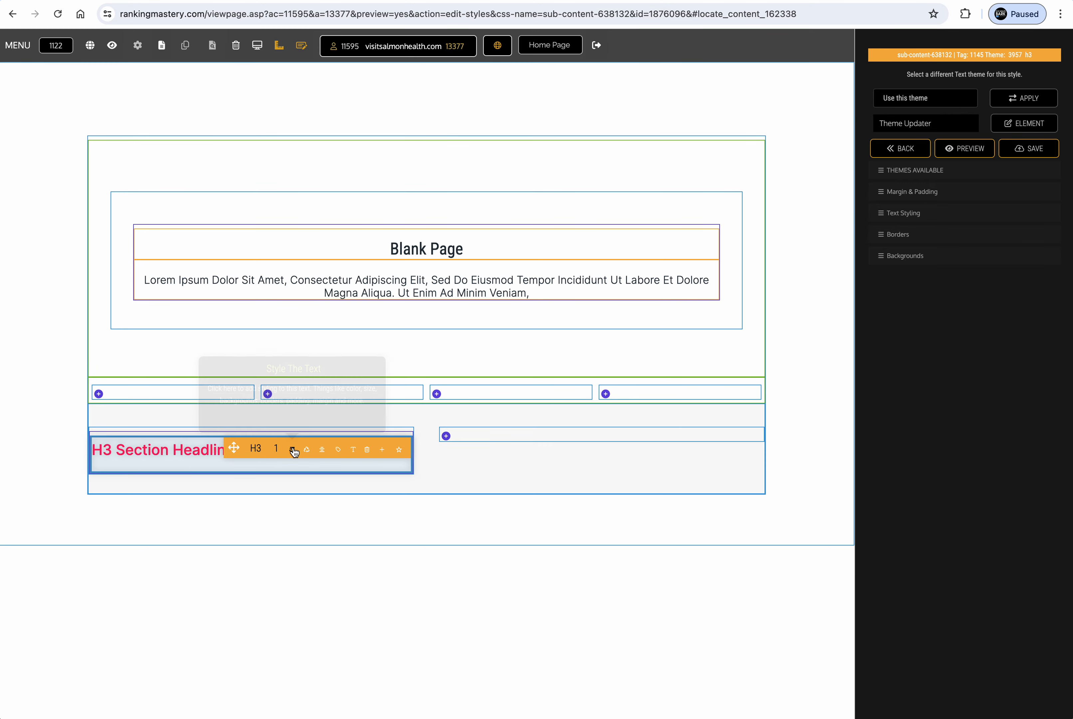
Apply the dark palette color rgba(33,46,58,1) to the H3 headline's text and hover, save, and match it on mobile
{"action": "left_click", "coordinate": [938, 216]}
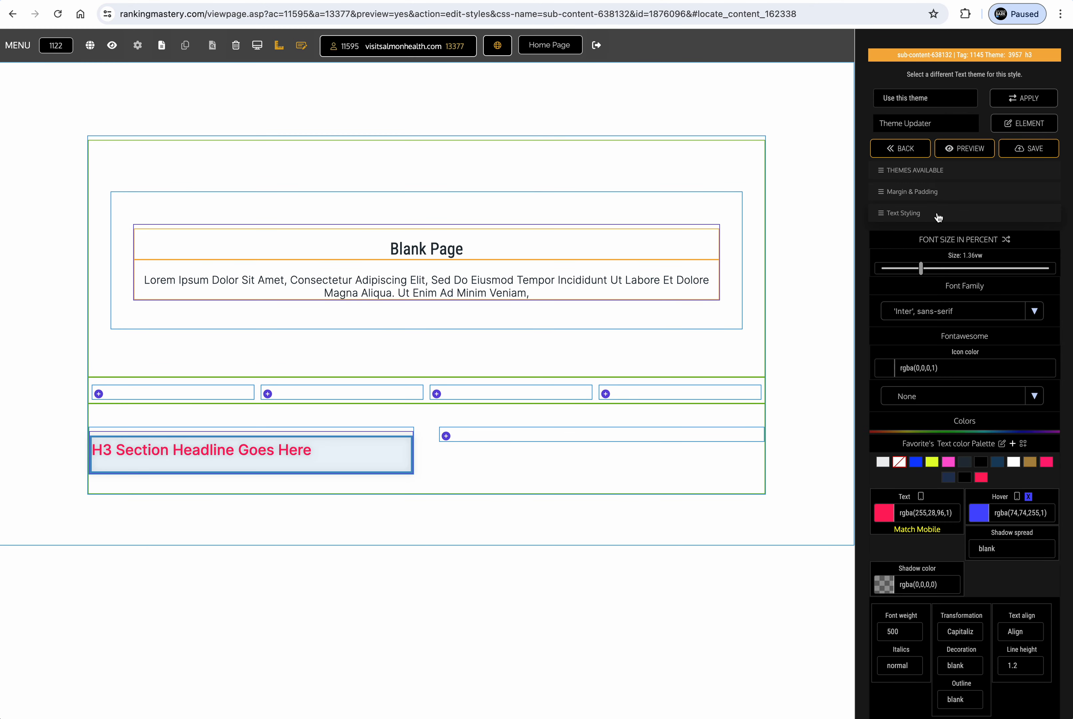
{"action": "left_click", "coordinate": [967, 465]}
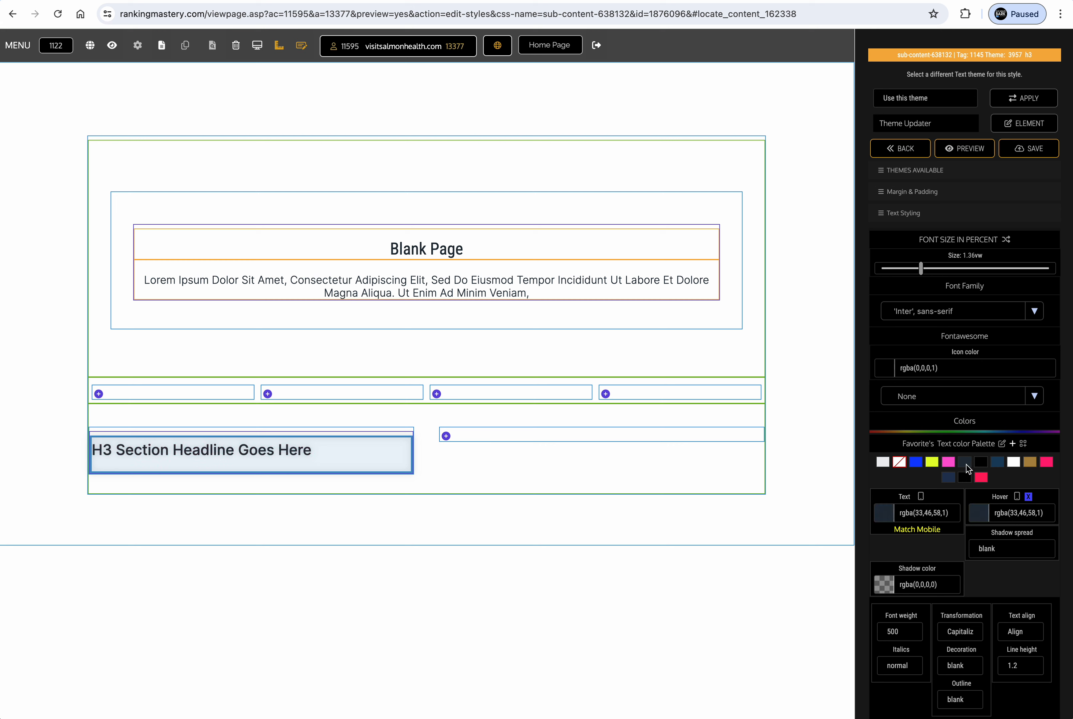
{"action": "left_click", "coordinate": [1026, 152]}
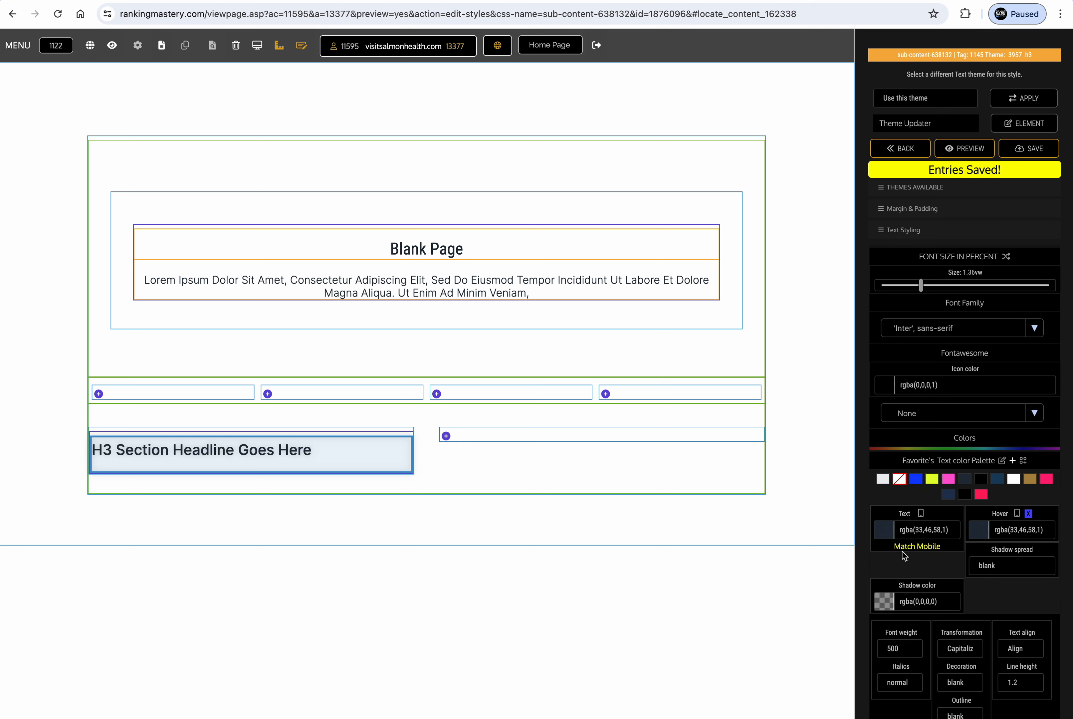
{"action": "left_click", "coordinate": [922, 500]}
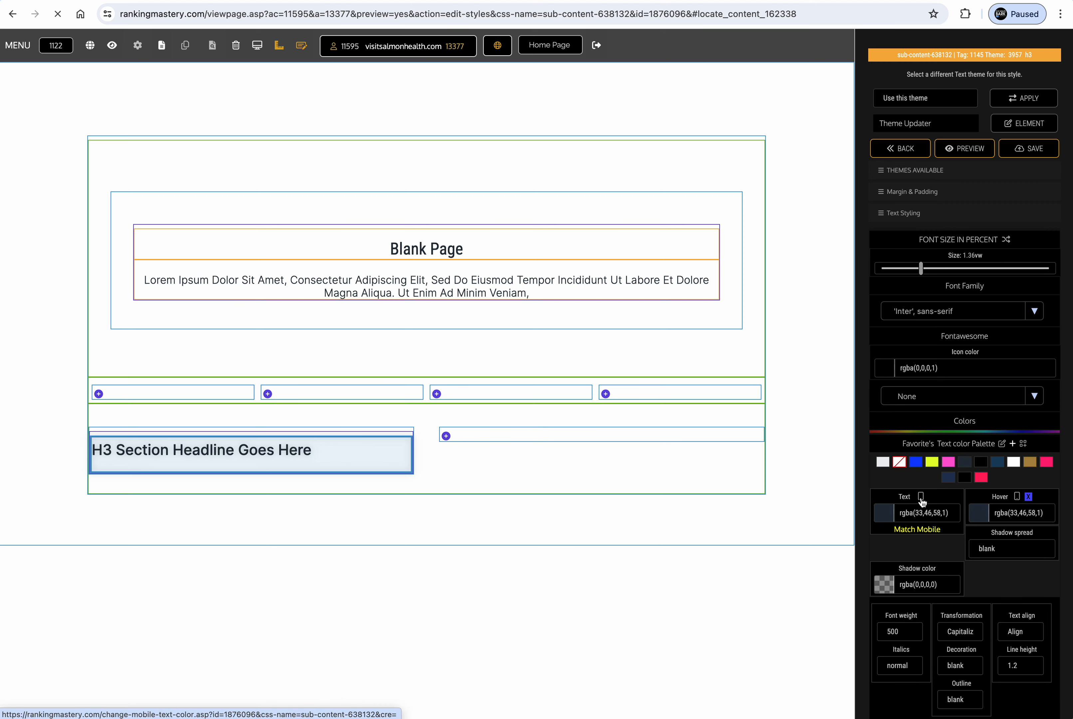
Try a text shadow on the H3 headline with color rgba(0,0,0,0.76) and spread 0px 0px 8px #000
{"action": "left_click", "coordinate": [930, 216]}
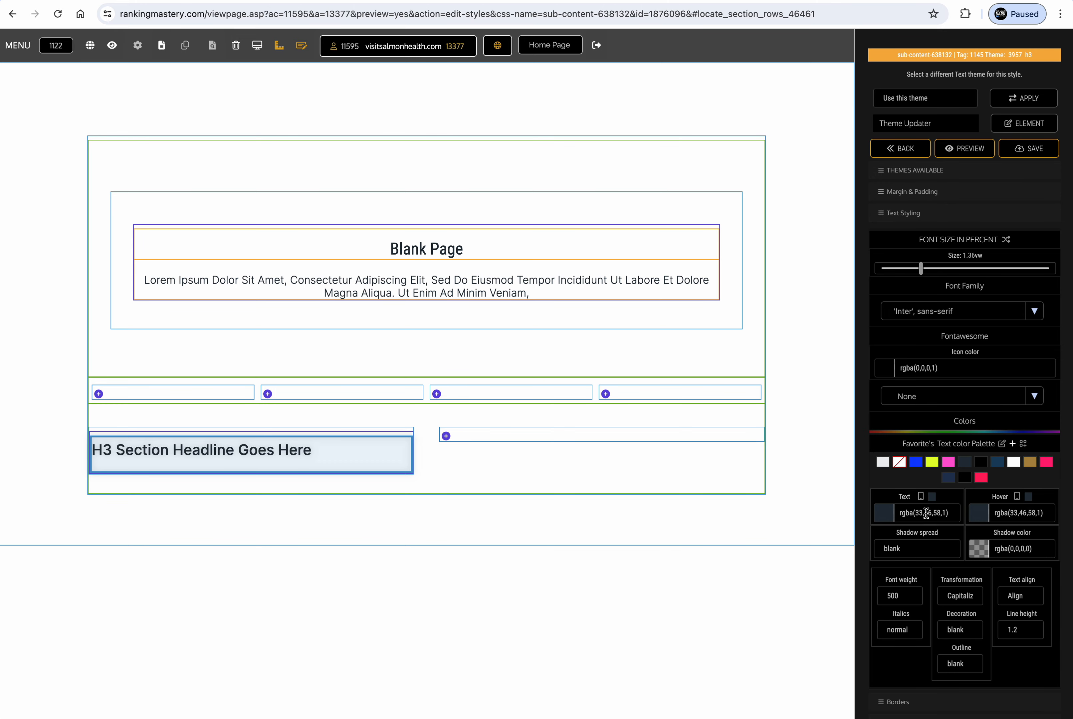
{"action": "left_click", "coordinate": [945, 513]}
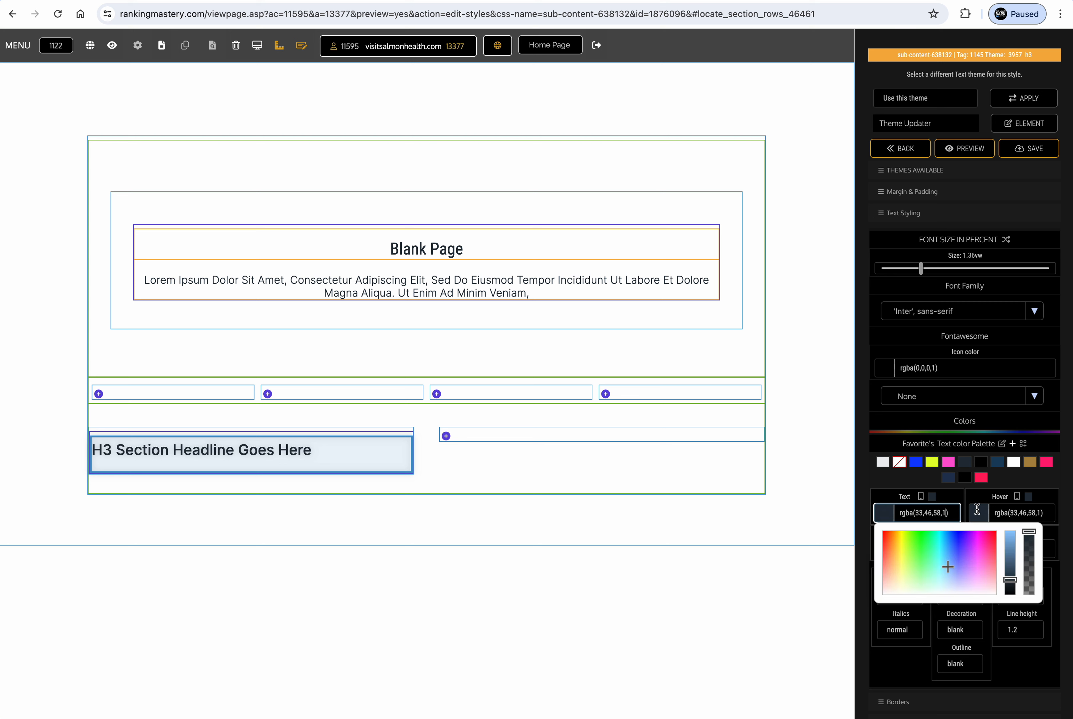
{"action": "left_click", "coordinate": [974, 493]}
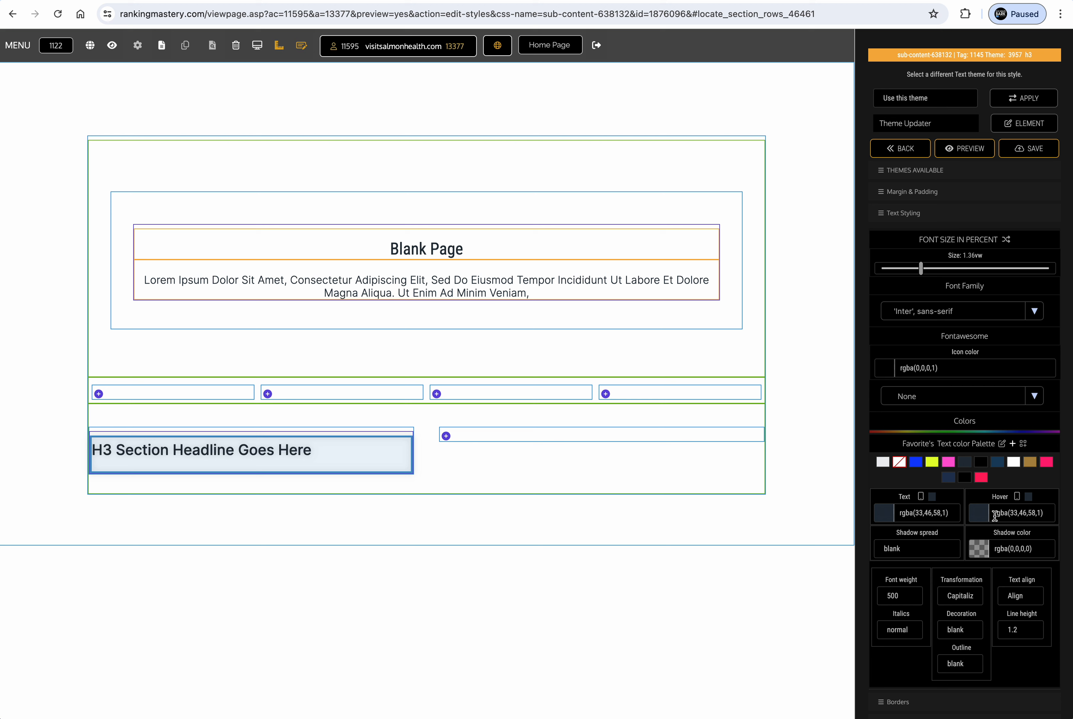
{"action": "left_click", "coordinate": [988, 547]}
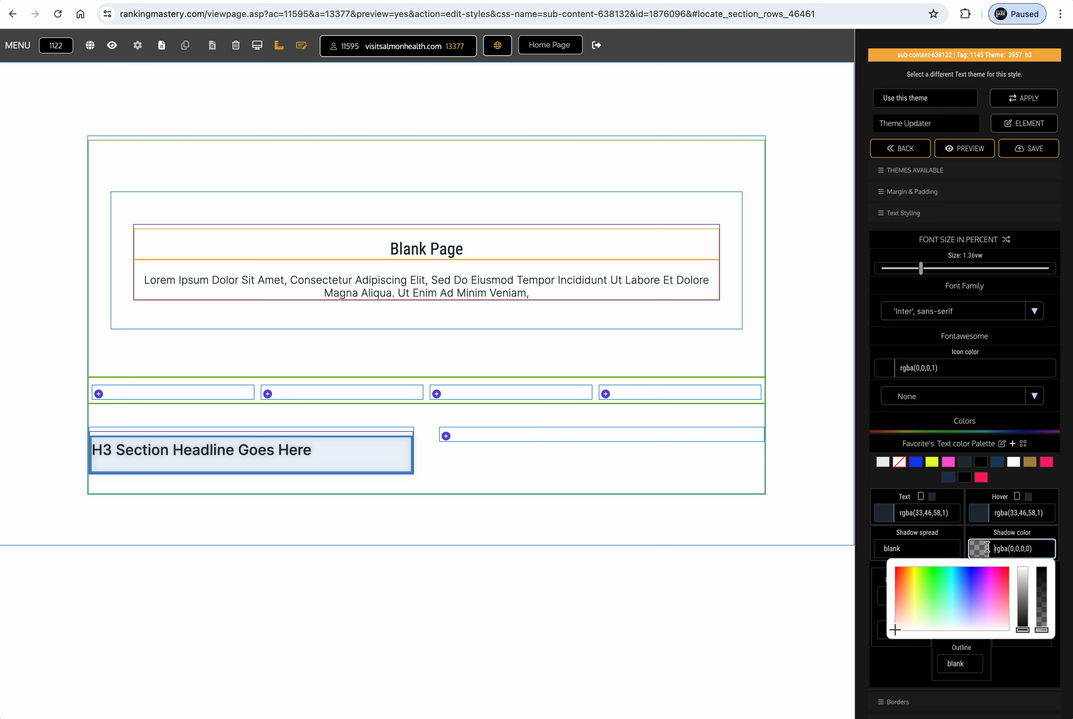
{"action": "left_click", "coordinate": [1038, 585]}
{"action": "left_click", "coordinate": [907, 557]}
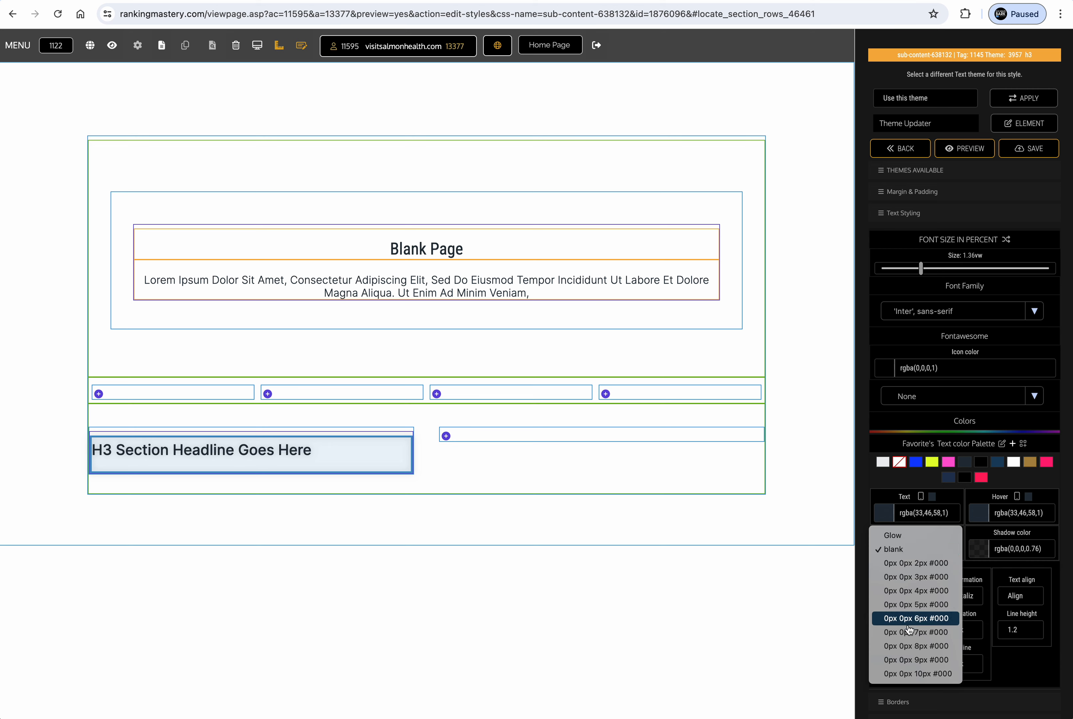
{"action": "left_click", "coordinate": [909, 645]}
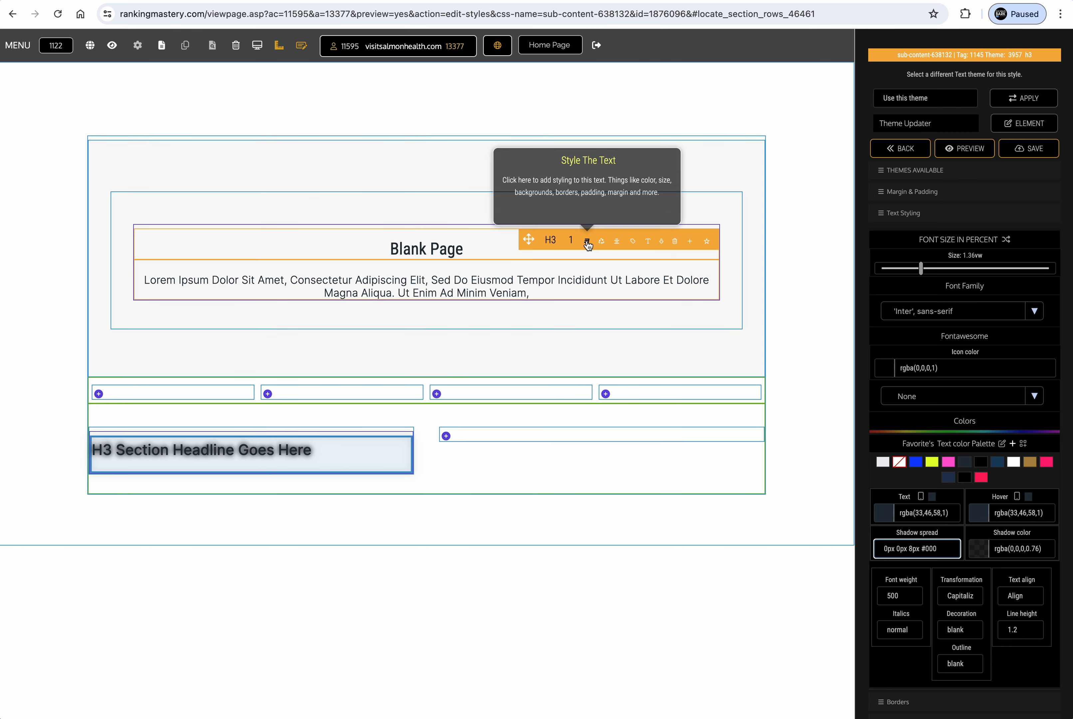
Set the Blank Page heading's font family to Arial Black and its font size to 2.34vw
{"action": "left_click", "coordinate": [588, 242]}
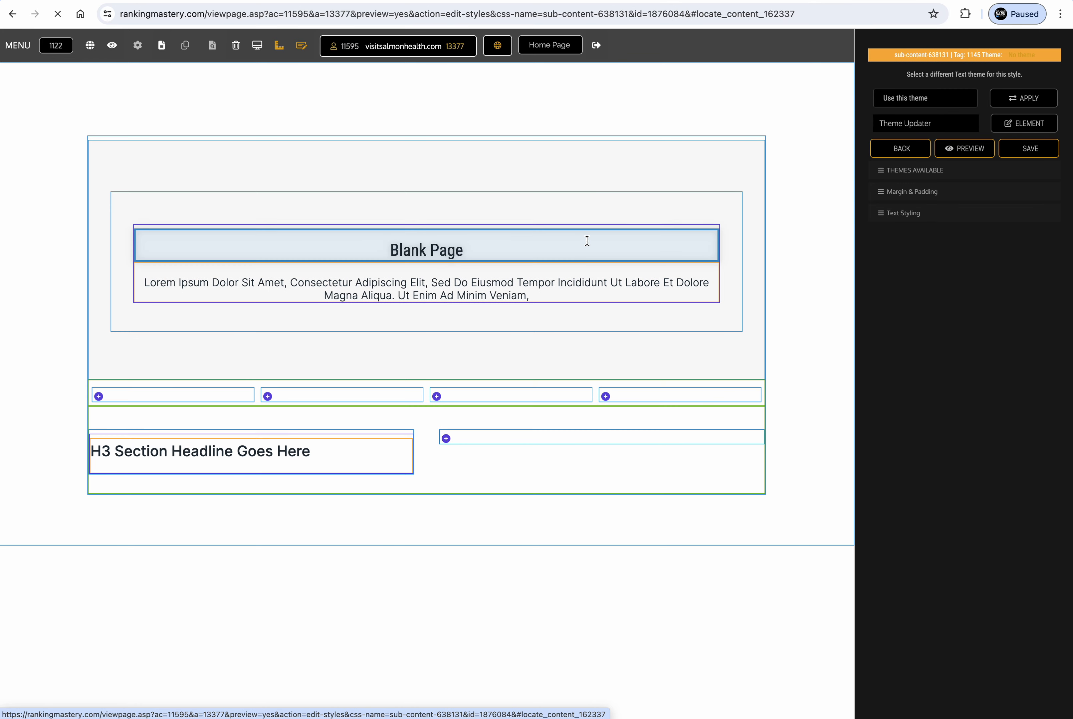
{"action": "left_click", "coordinate": [919, 213]}
{"action": "left_click", "coordinate": [950, 311]}
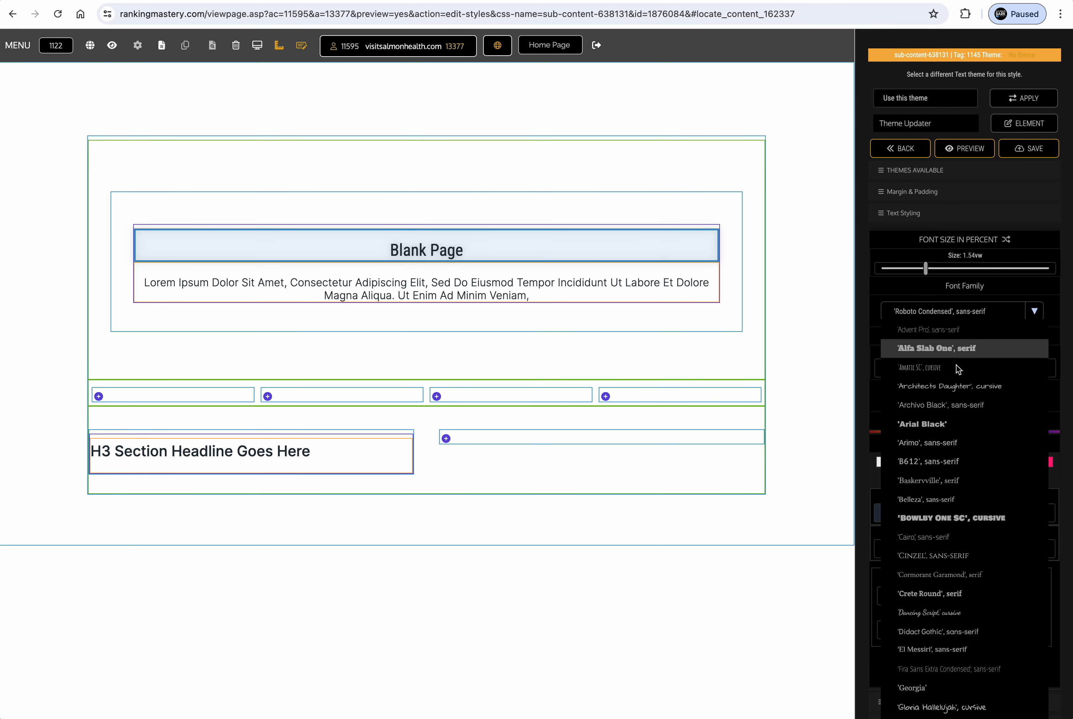
{"action": "left_click", "coordinate": [957, 417]}
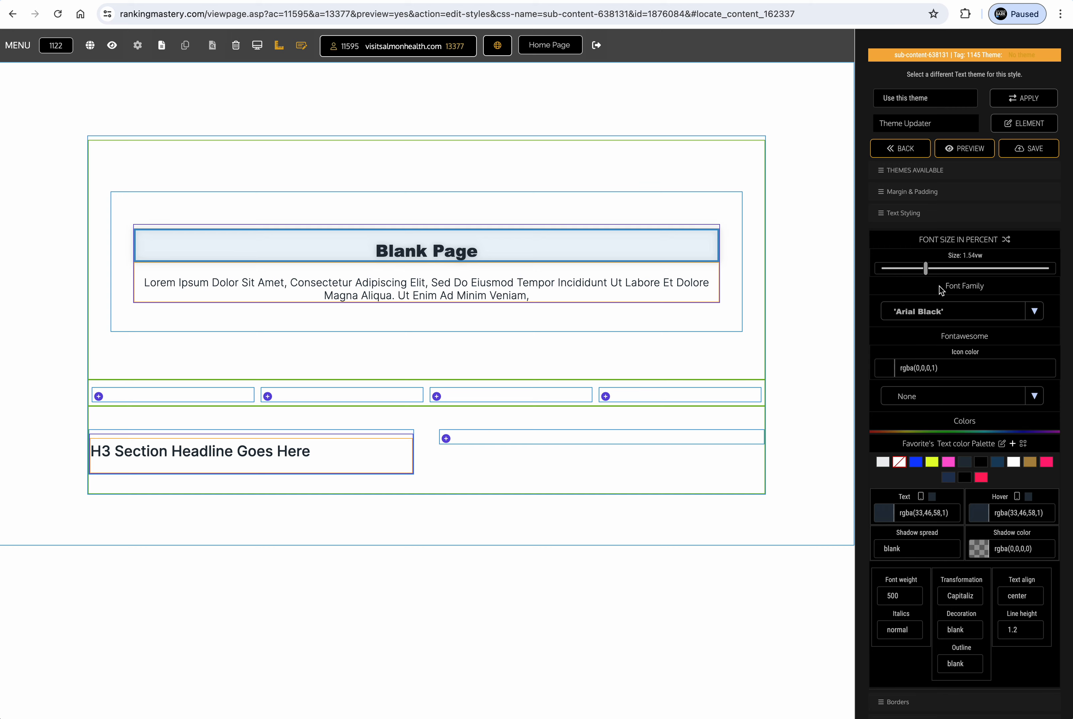
{"action": "left_click_drag", "start_coordinate": [925, 268], "coordinate": [948, 270]}
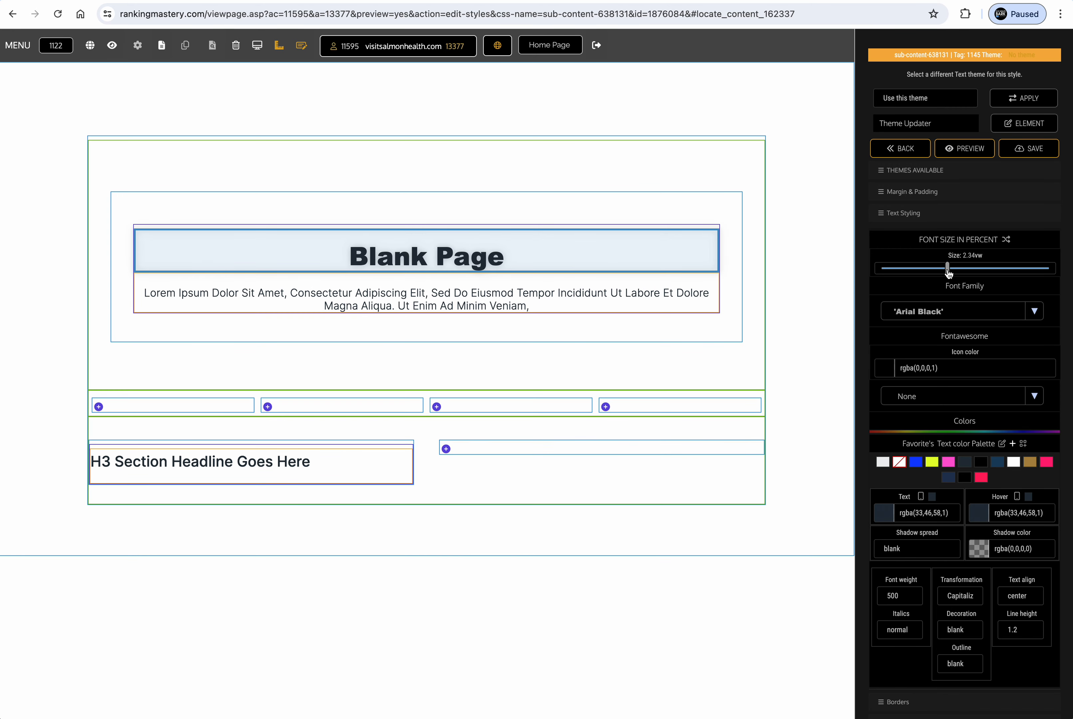
Try margins of 45px left and 47px right on the Blank Page heading, resetting both to 0px
{"action": "left_click", "coordinate": [916, 192]}
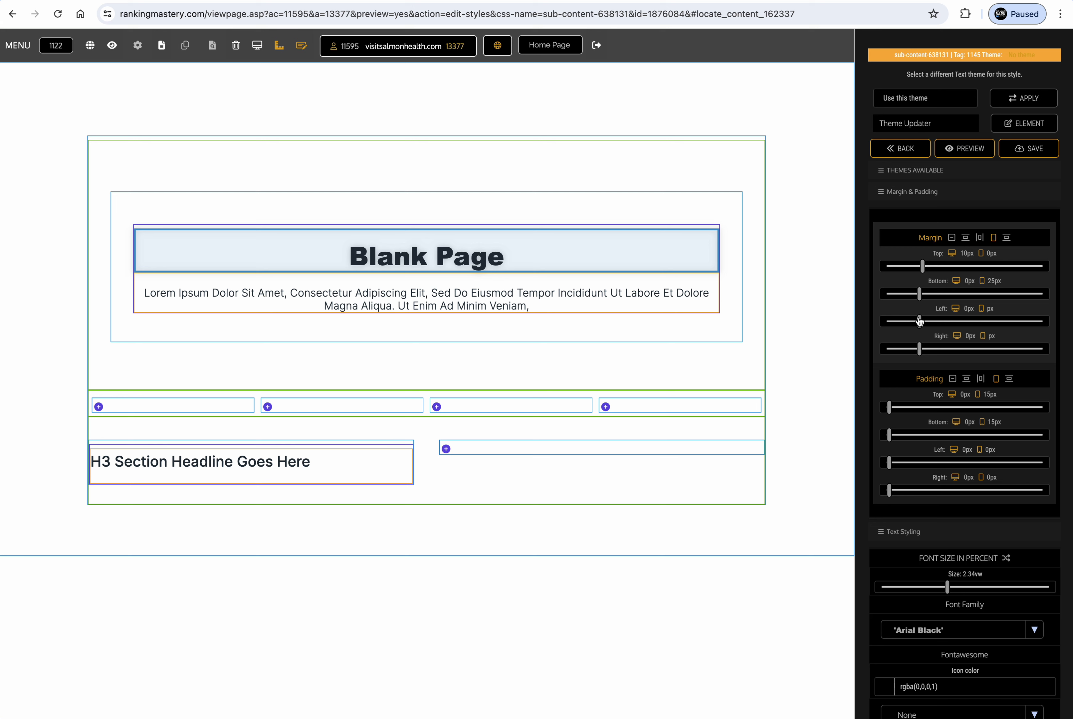
{"action": "left_click_drag", "start_coordinate": [919, 321], "coordinate": [934, 349]}
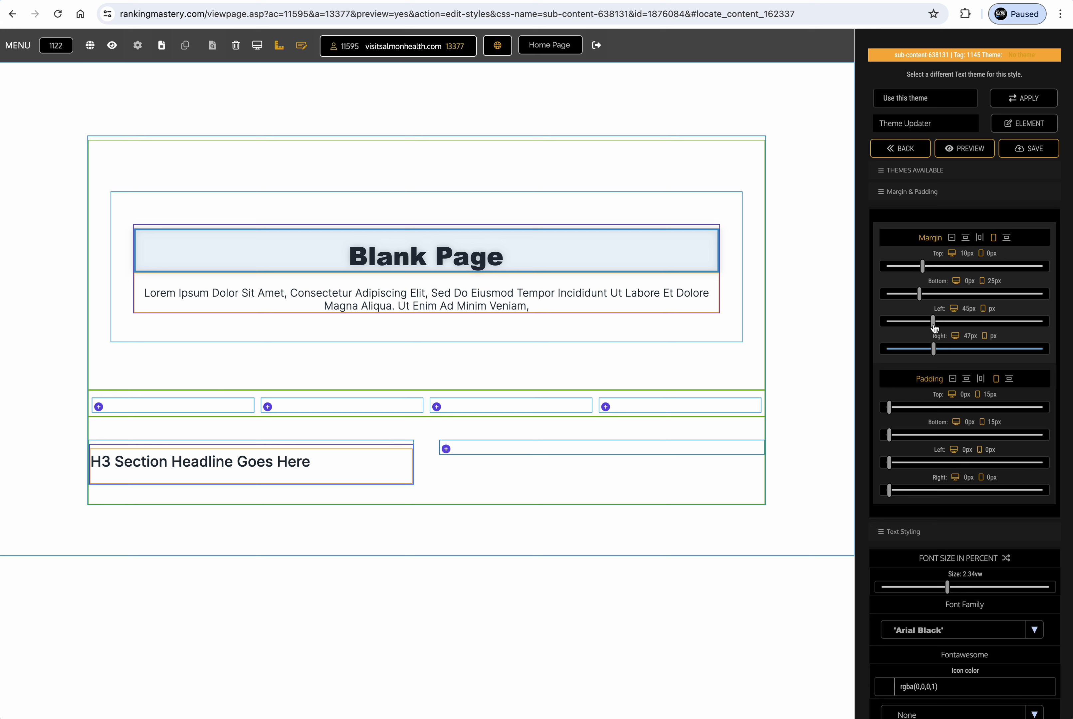
{"action": "mouse_move", "coordinate": [934, 326]}
{"action": "left_mouse_down"}
{"action": "mouse_move", "coordinate": [919, 322]}
{"action": "mouse_move", "coordinate": [932, 349]}
{"action": "mouse_move", "coordinate": [920, 349]}
{"action": "mouse_move", "coordinate": [921, 324]}
{"action": "left_mouse_up"}
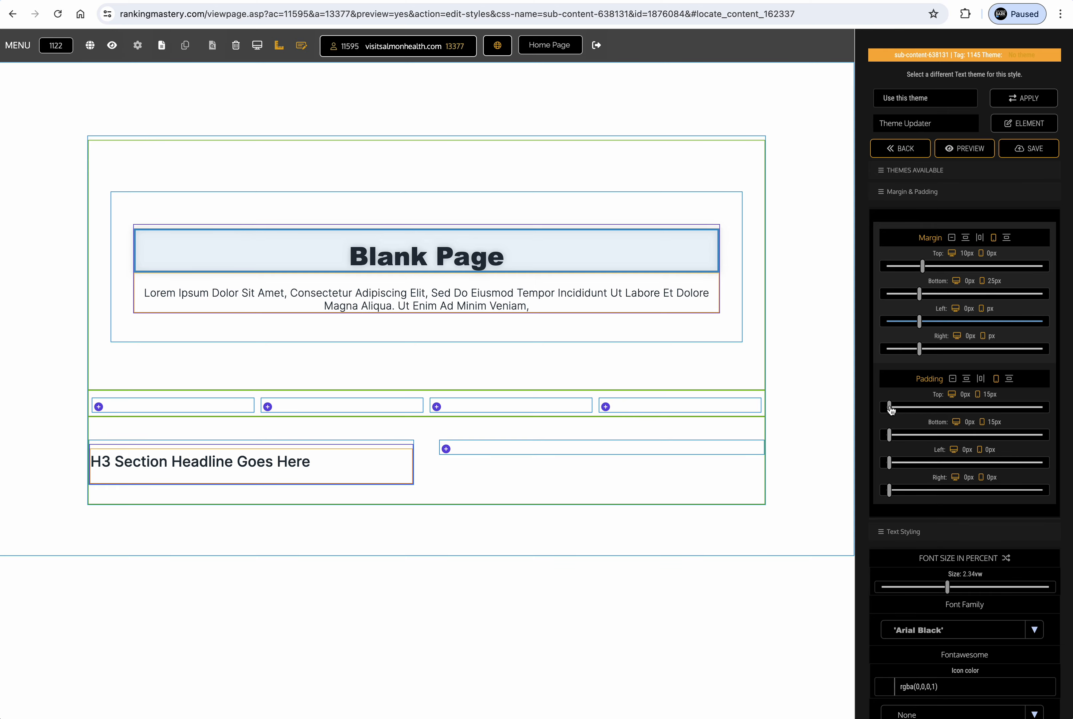
Set the Blank Page heading's padding to 28px top and 43px bottom, and save and preview the styling
{"action": "left_click_drag", "start_coordinate": [891, 410], "coordinate": [906, 434]}
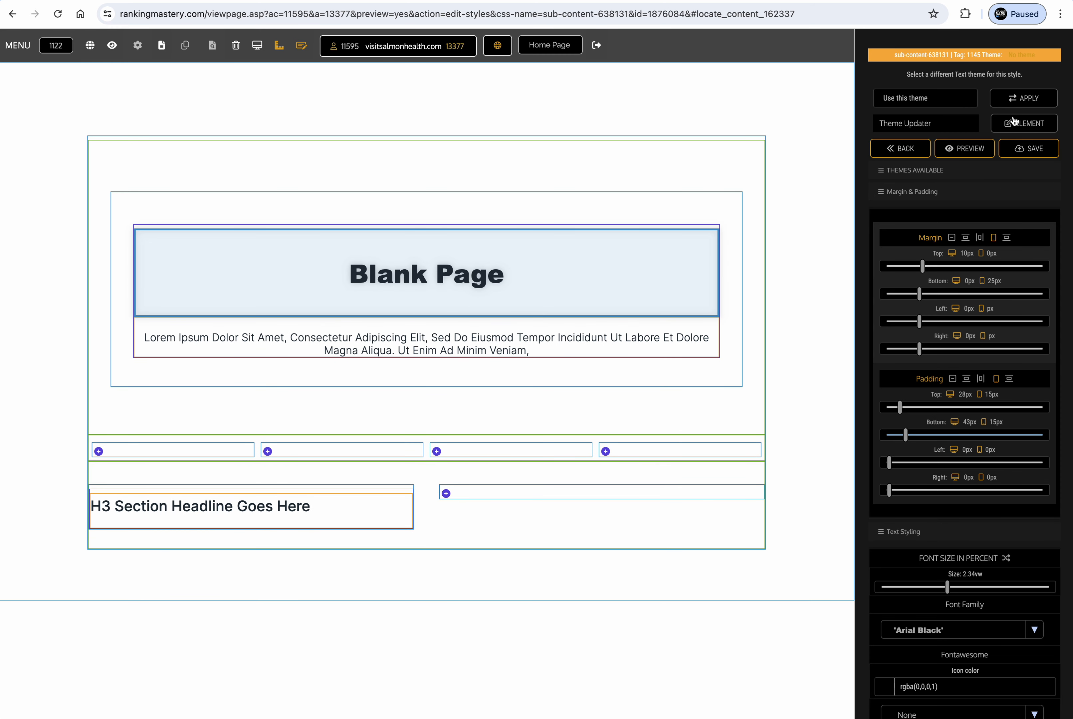
{"action": "left_click", "coordinate": [1022, 155]}
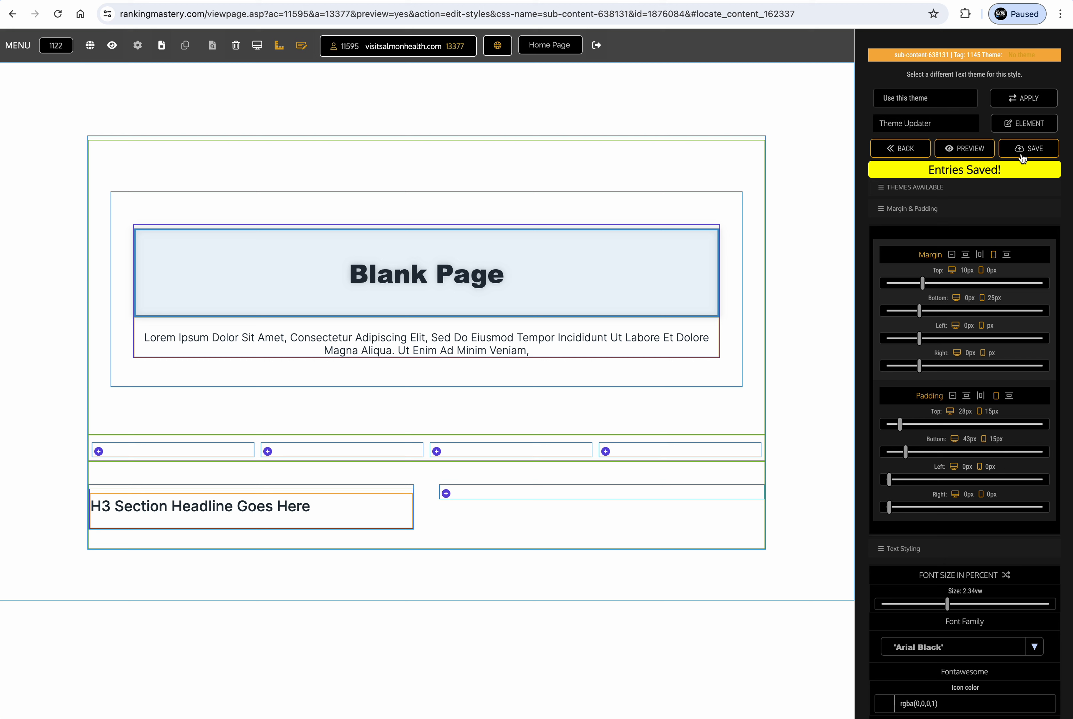
{"action": "left_click", "coordinate": [968, 155]}
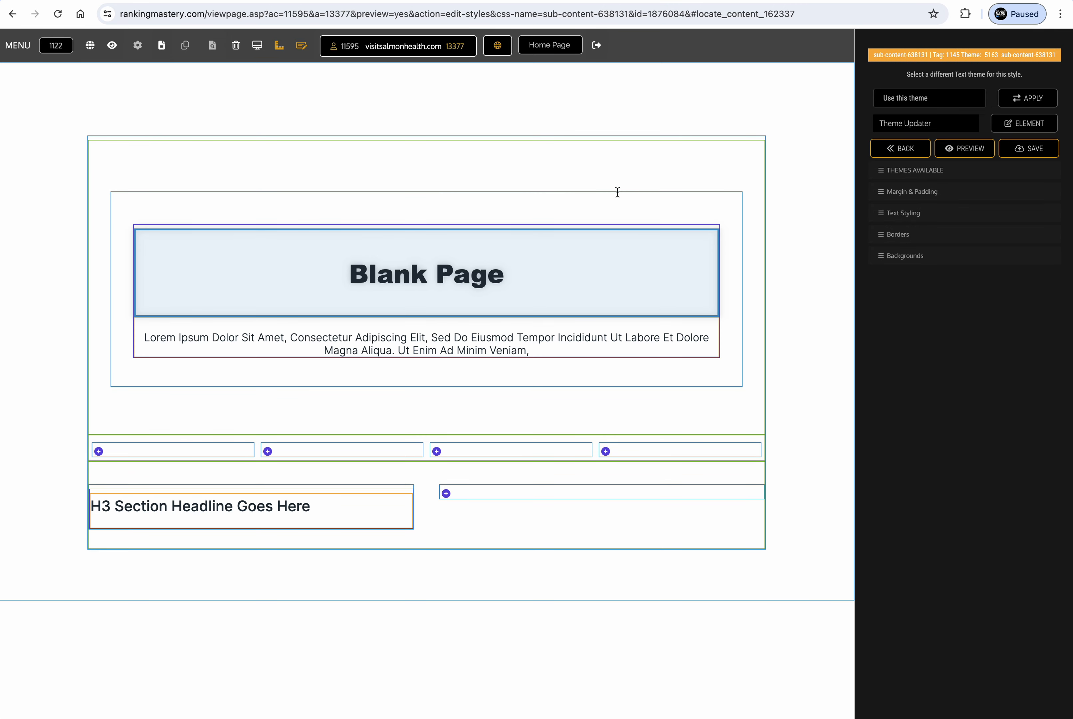
{"action": "mouse_move", "coordinate": [429, 269]}
Change the Blank Page heading's font family to Cinzel, sans-serif
{"action": "left_click", "coordinate": [918, 216]}
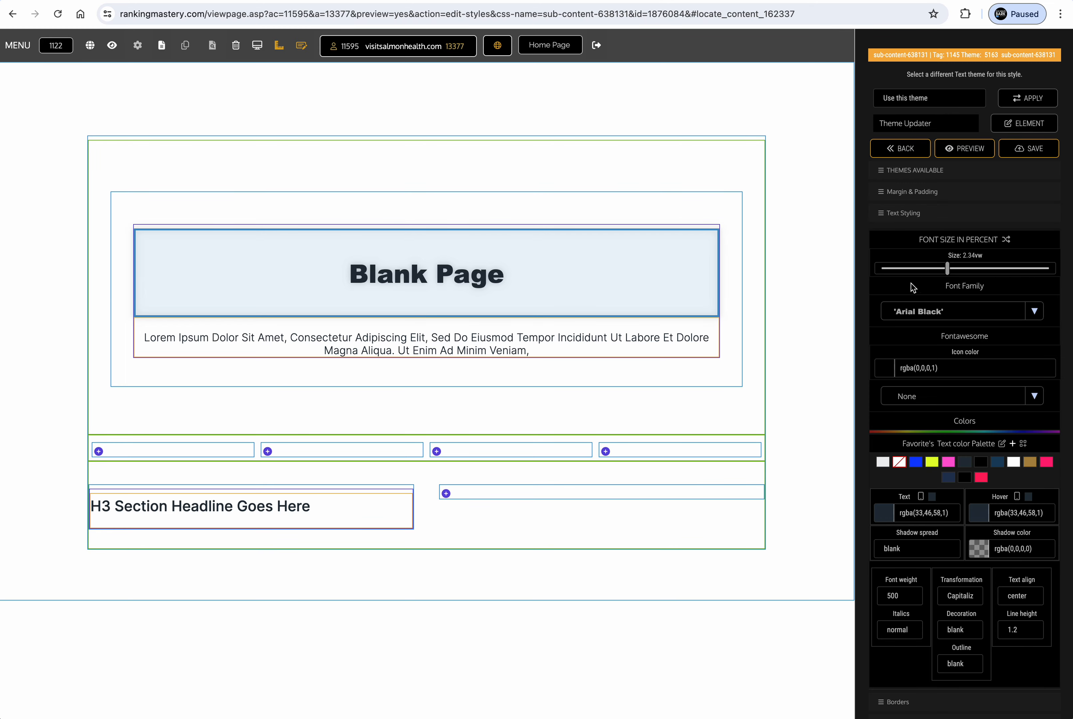
{"action": "left_click", "coordinate": [910, 311]}
{"action": "scroll", "coordinate": [918, 486], "scroll_direction": "down", "scroll_amount": 3}
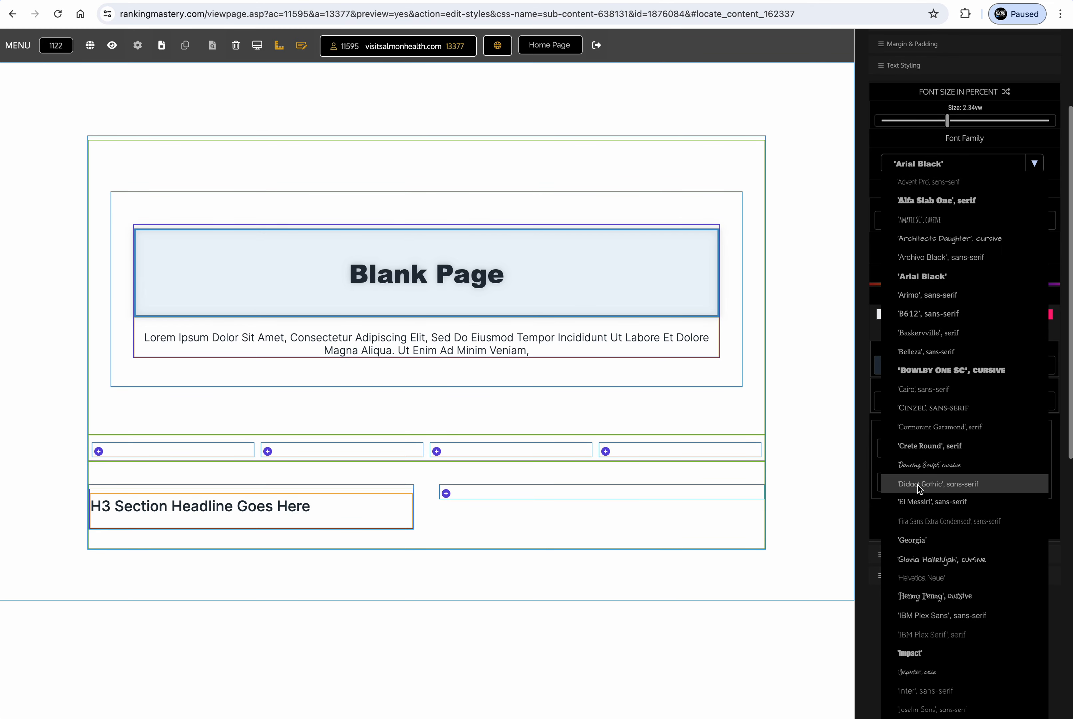
{"action": "left_click", "coordinate": [921, 412]}
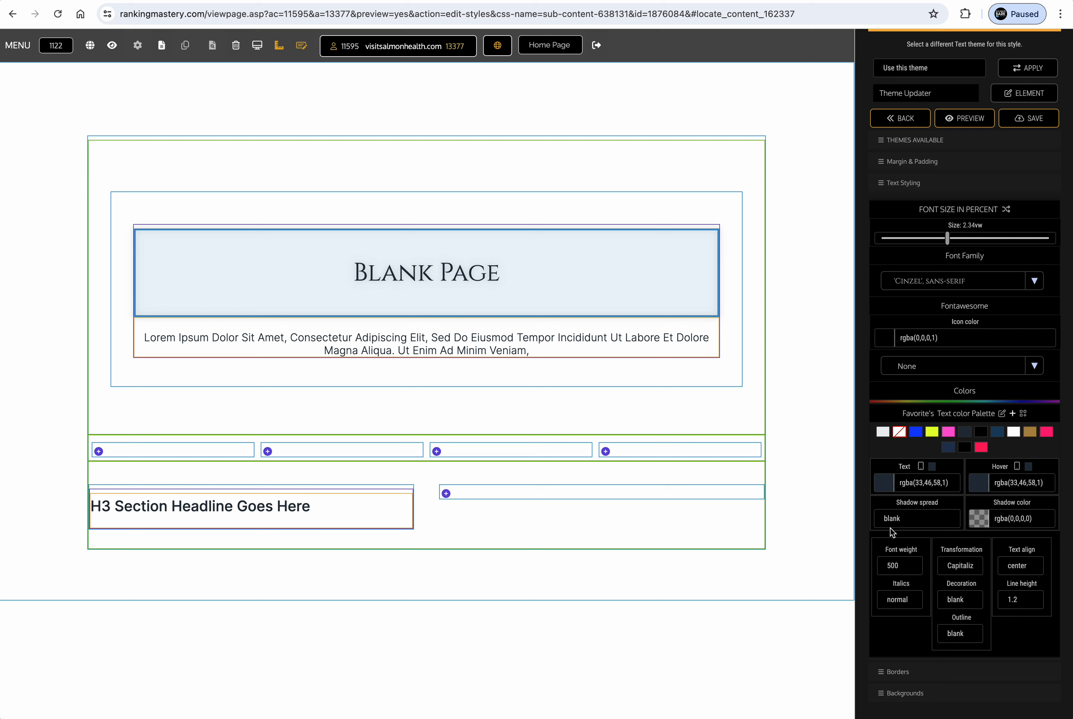
Set the Blank Page heading's font weight to bold and, after trying lowercase, its text transformation to uppercase
{"action": "left_click", "coordinate": [894, 568]}
{"action": "left_click", "coordinate": [897, 630]}
{"action": "left_click", "coordinate": [953, 568]}
{"action": "left_click", "coordinate": [955, 574]}
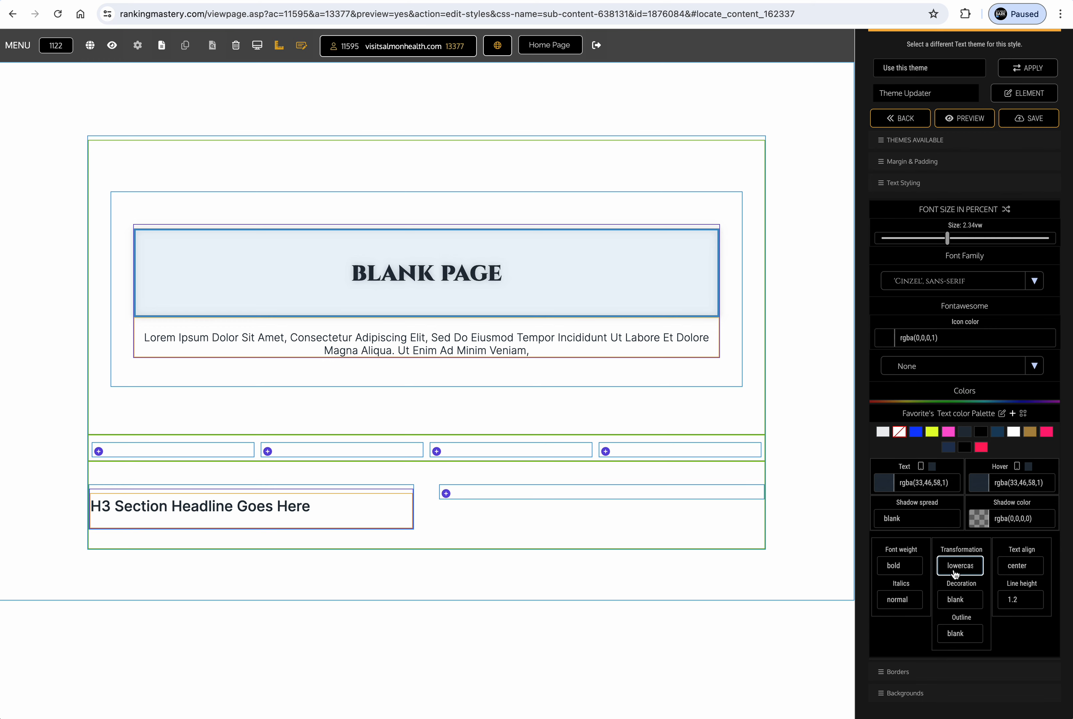
{"action": "left_click", "coordinate": [956, 574]}
{"action": "left_click", "coordinate": [955, 538]}
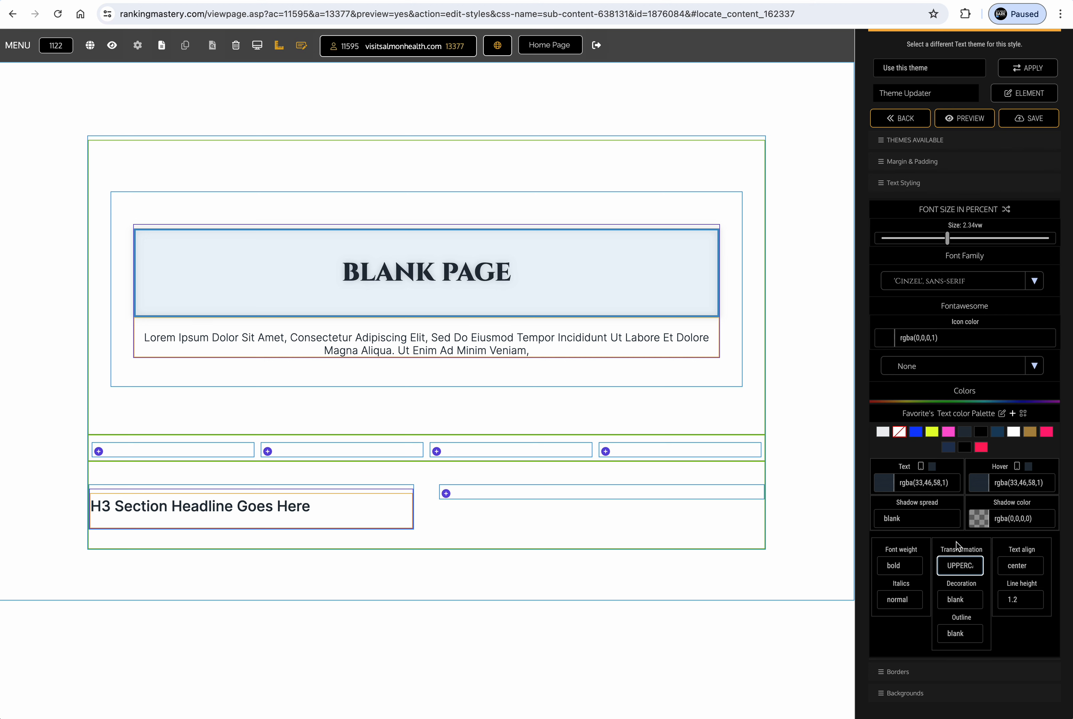
Align the Blank Page heading's text to the left and add a Calendar icon to it
{"action": "left_click", "coordinate": [1014, 569]}
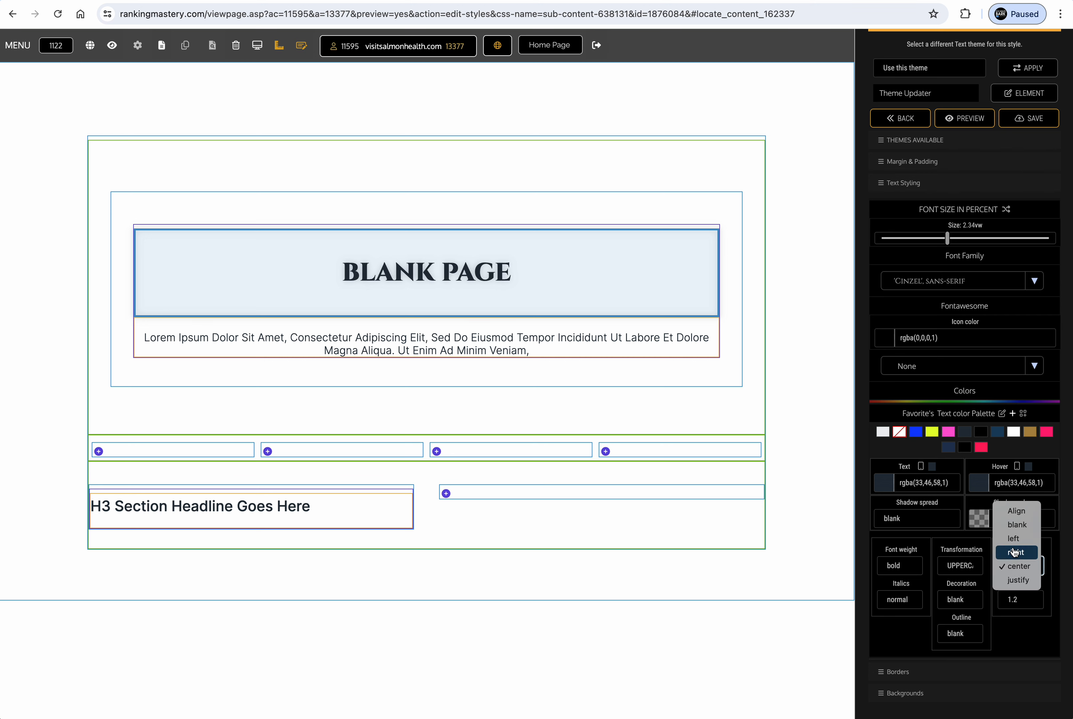
{"action": "left_click", "coordinate": [1013, 539]}
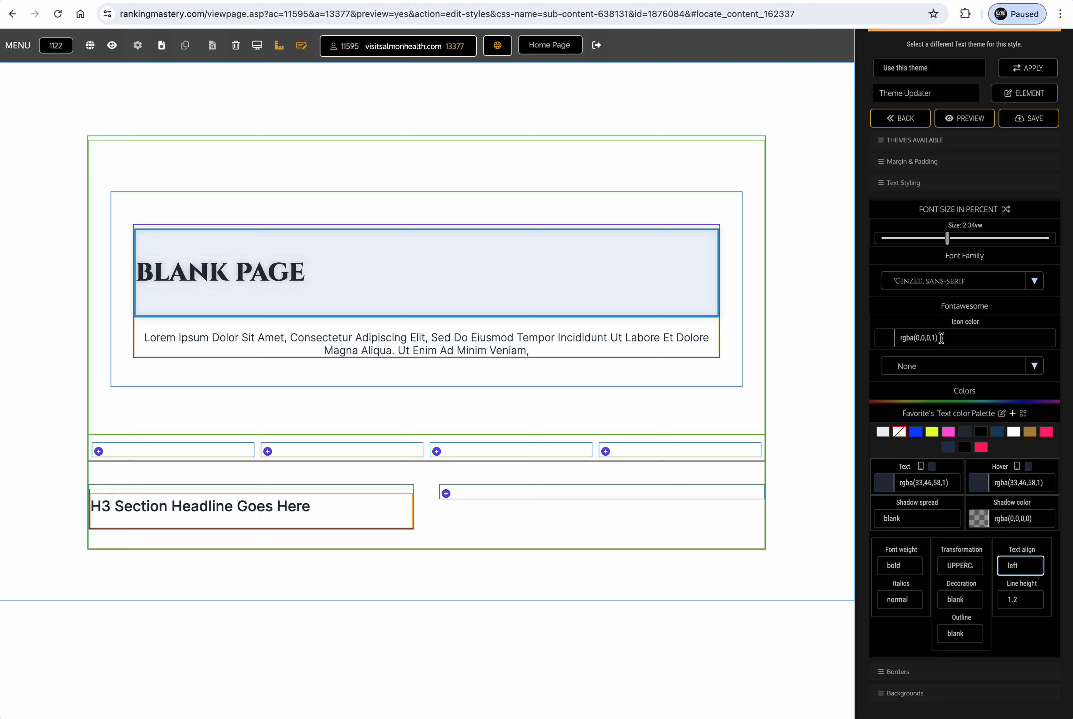
{"action": "left_click", "coordinate": [934, 373]}
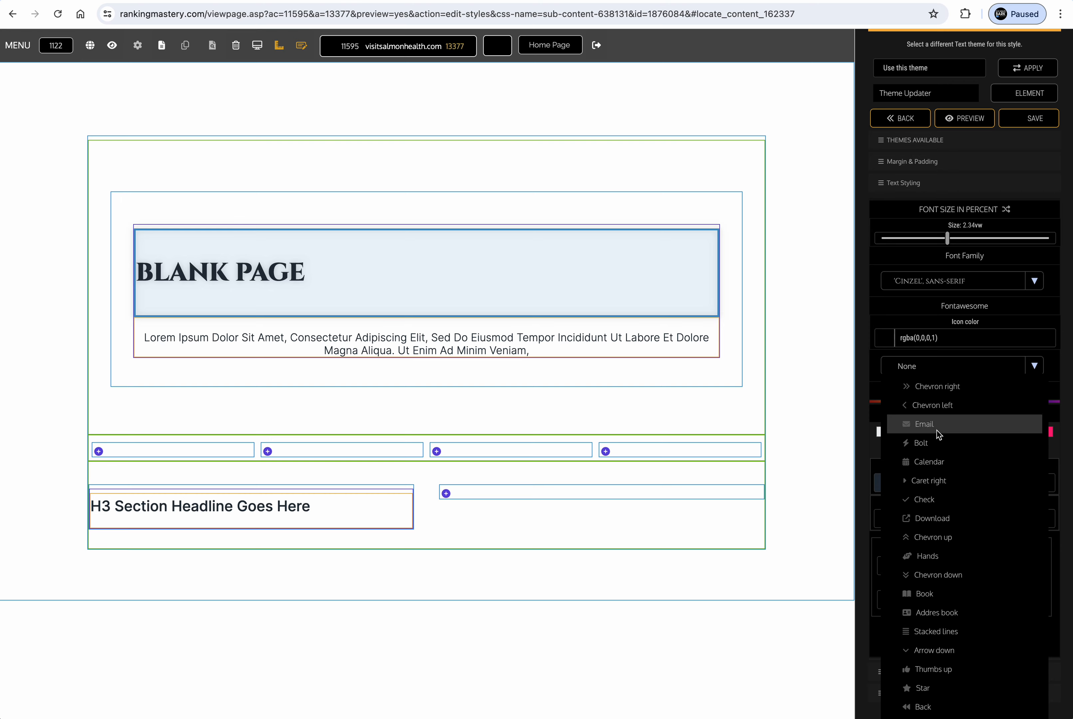
{"action": "left_click", "coordinate": [940, 466]}
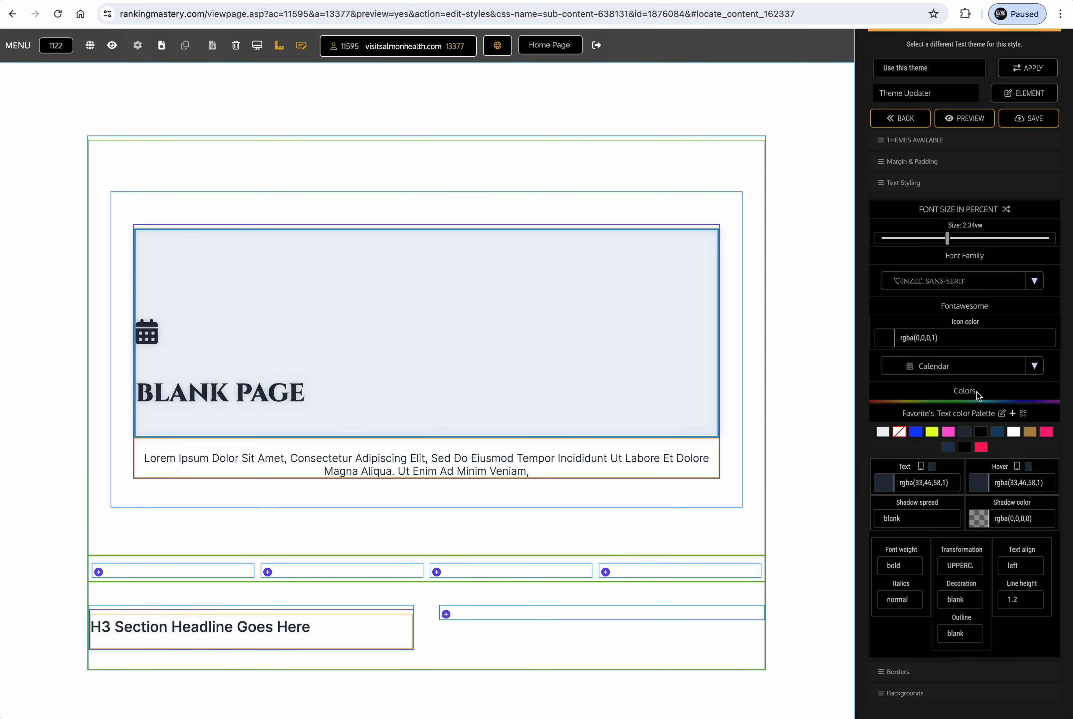
Set the heading's icon color to the pink rgba(255,32,136,1) and preview the styling
{"action": "left_click", "coordinate": [900, 340]}
{"action": "left_click", "coordinate": [987, 365]}
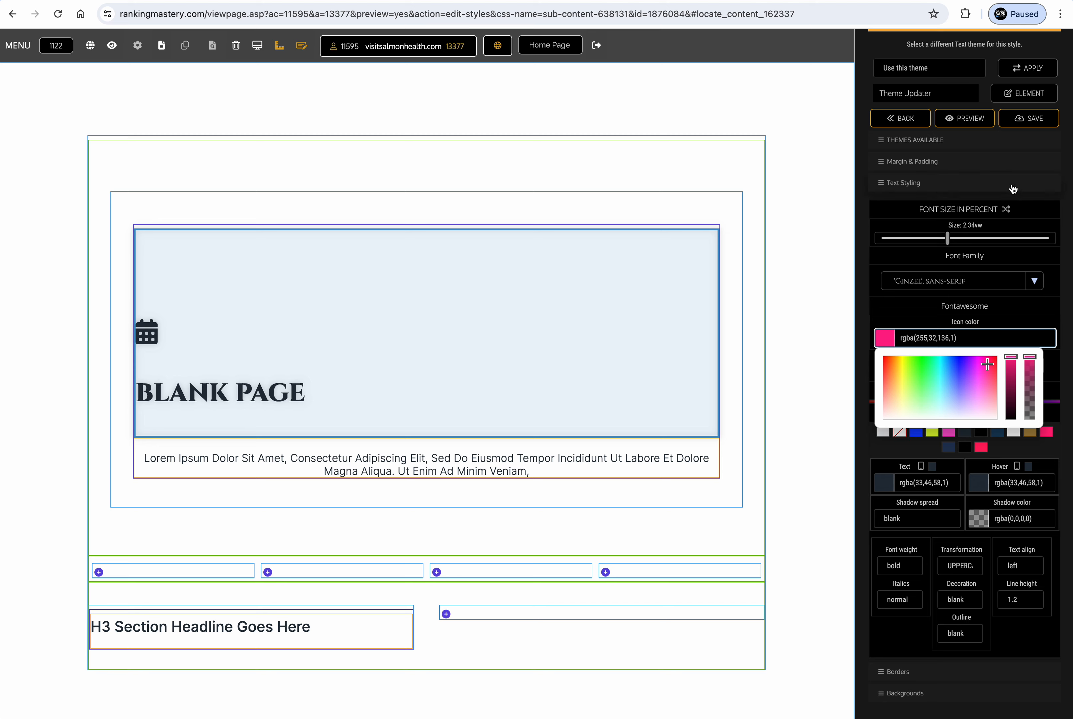
{"action": "left_click", "coordinate": [976, 128]}
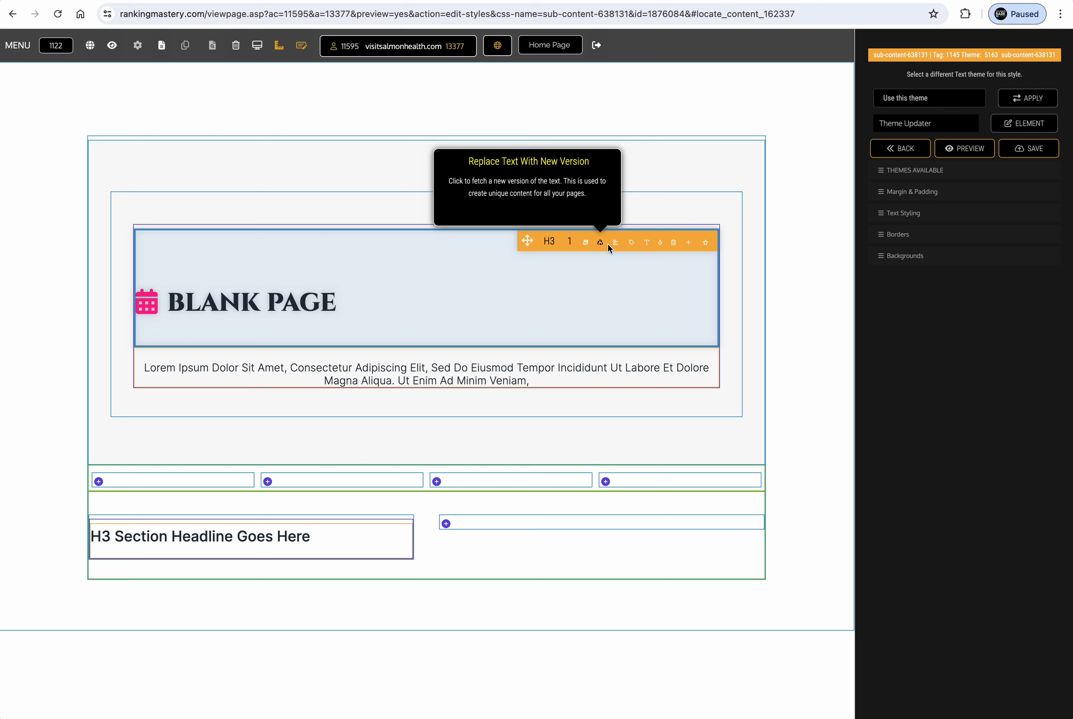
Try inserting the letters "ffff" inside the Blank Page heading and remove them again
{"action": "mouse_move", "coordinate": [616, 243]}
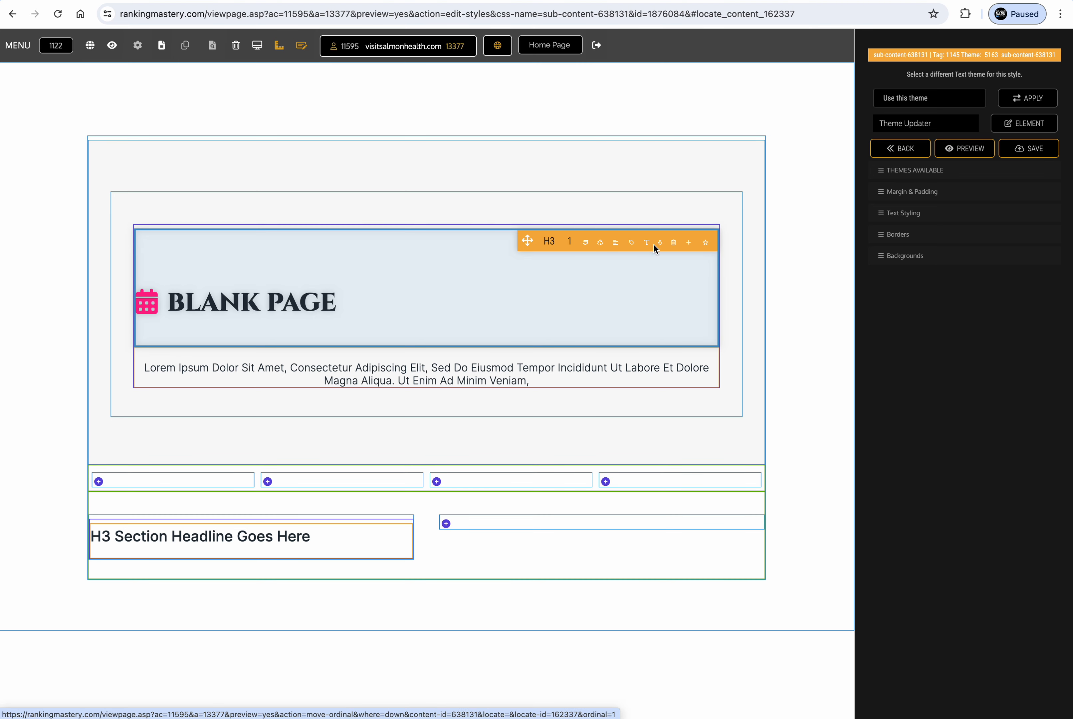
{"action": "left_click", "coordinate": [303, 302]}
{"action": "type", "text": "ffff"}
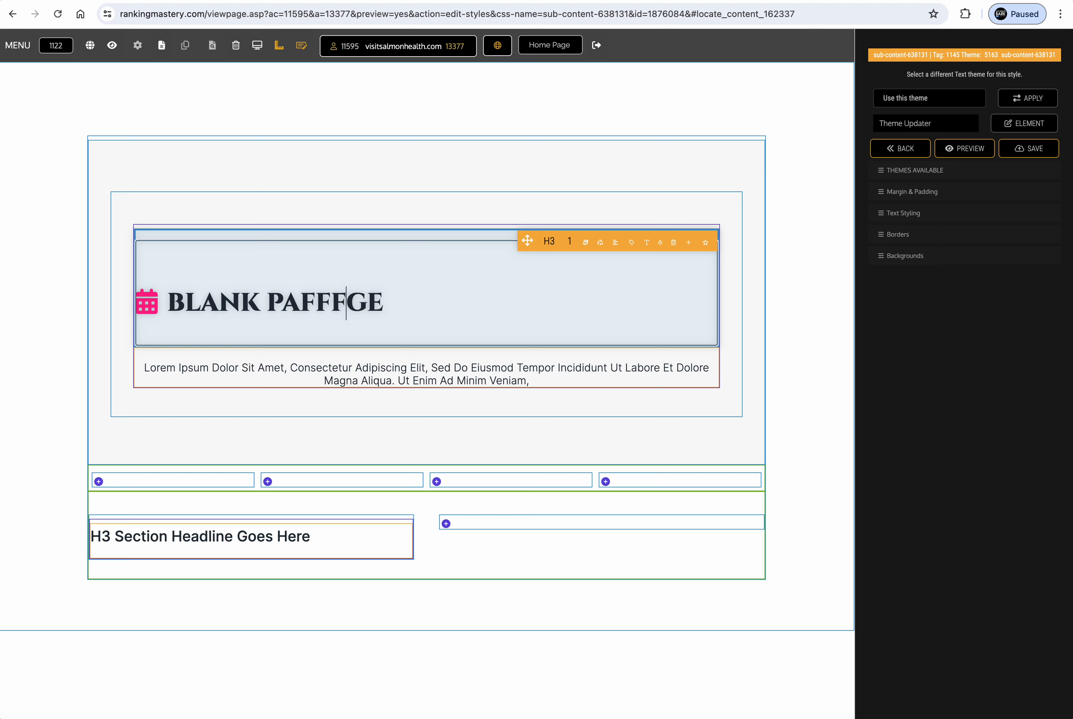
{"action": "key", "text": "BackSpace"}
{"action": "key", "text": "BackSpace"}
{"action": "key", "text": "BackSpace"}
{"action": "key", "text": "BackSpace"}
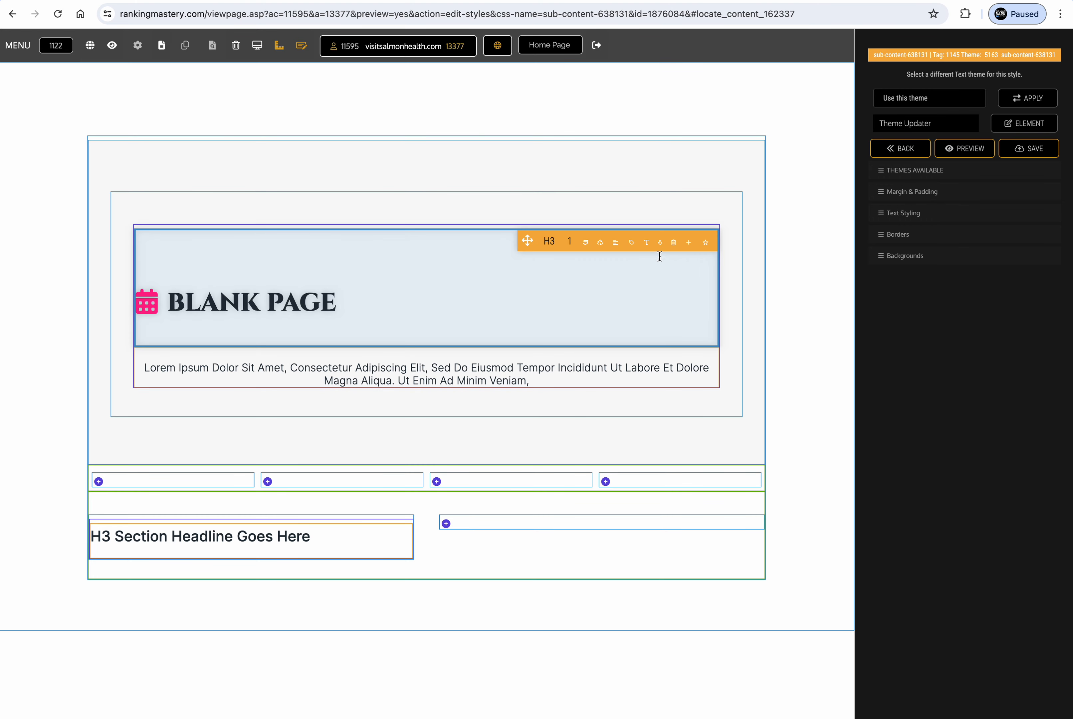
Center the Blank Page heading and, after browsing the available Fontawesome icons, set its icon to None
{"action": "left_click", "coordinate": [614, 226]}
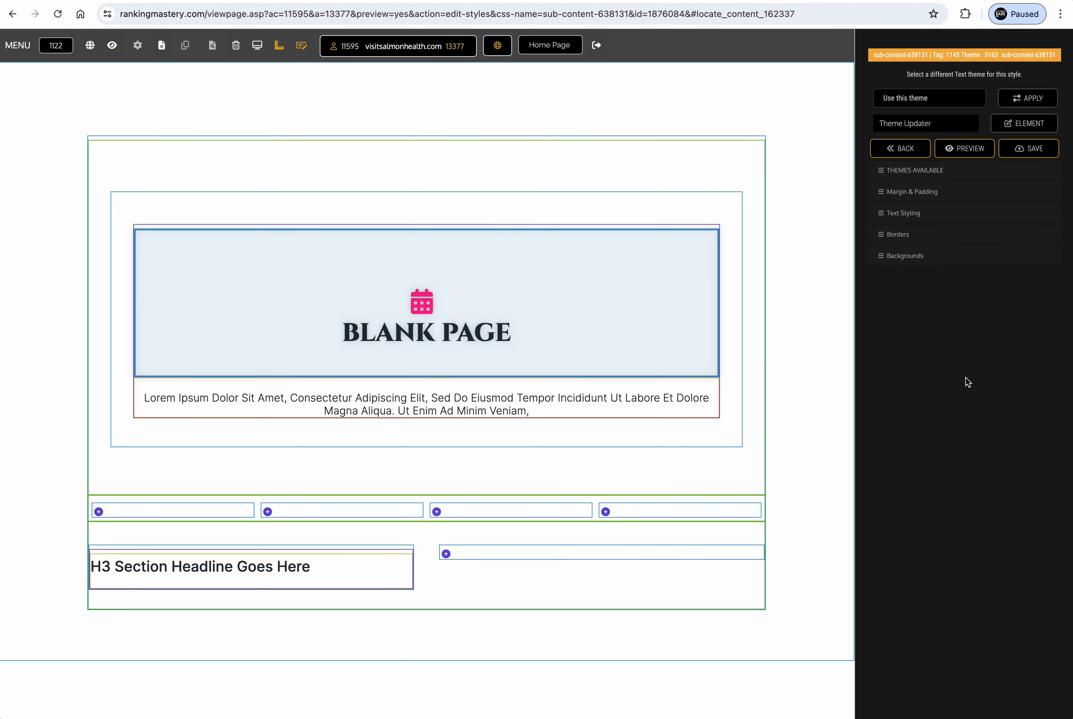
{"action": "left_click", "coordinate": [902, 213]}
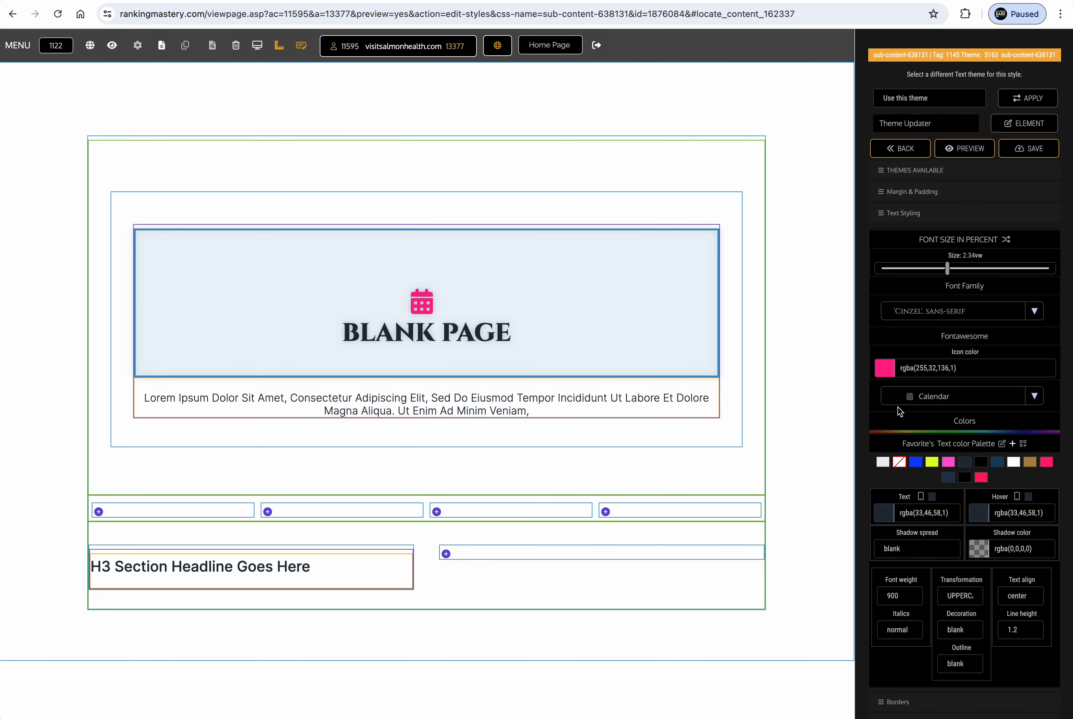
{"action": "left_click", "coordinate": [901, 395]}
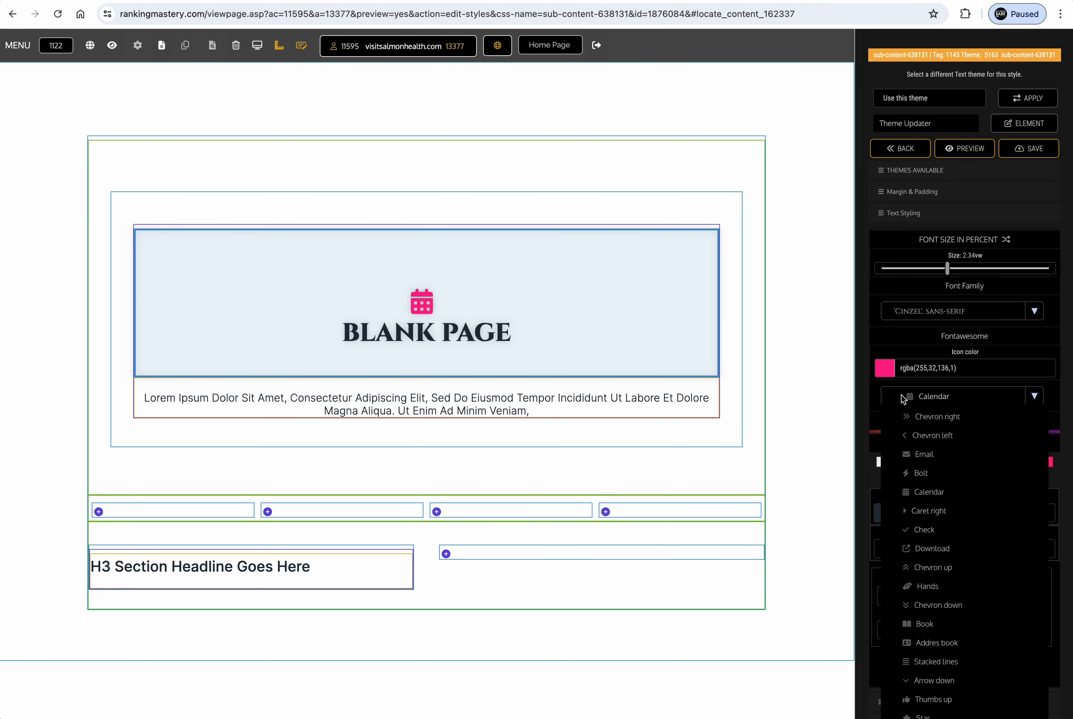
{"action": "scroll", "coordinate": [910, 438], "scroll_direction": "down", "scroll_amount": 4}
{"action": "scroll", "coordinate": [909, 453], "scroll_direction": "down", "scroll_amount": 5}
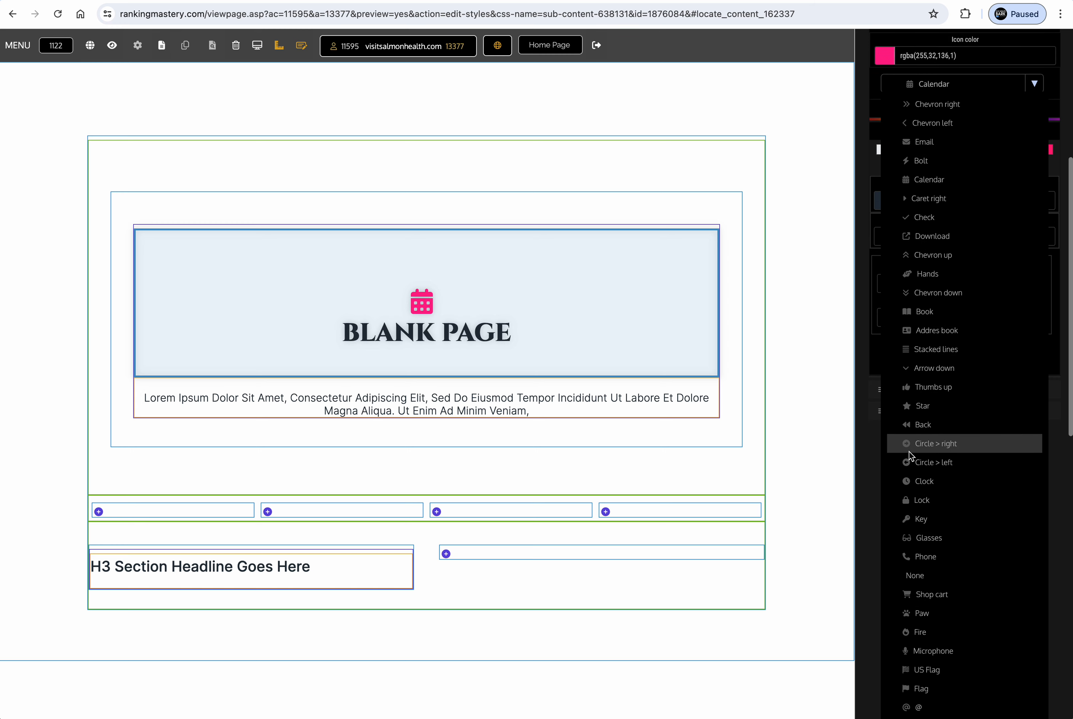
{"action": "scroll", "coordinate": [932, 660], "scroll_direction": "down", "scroll_amount": 6}
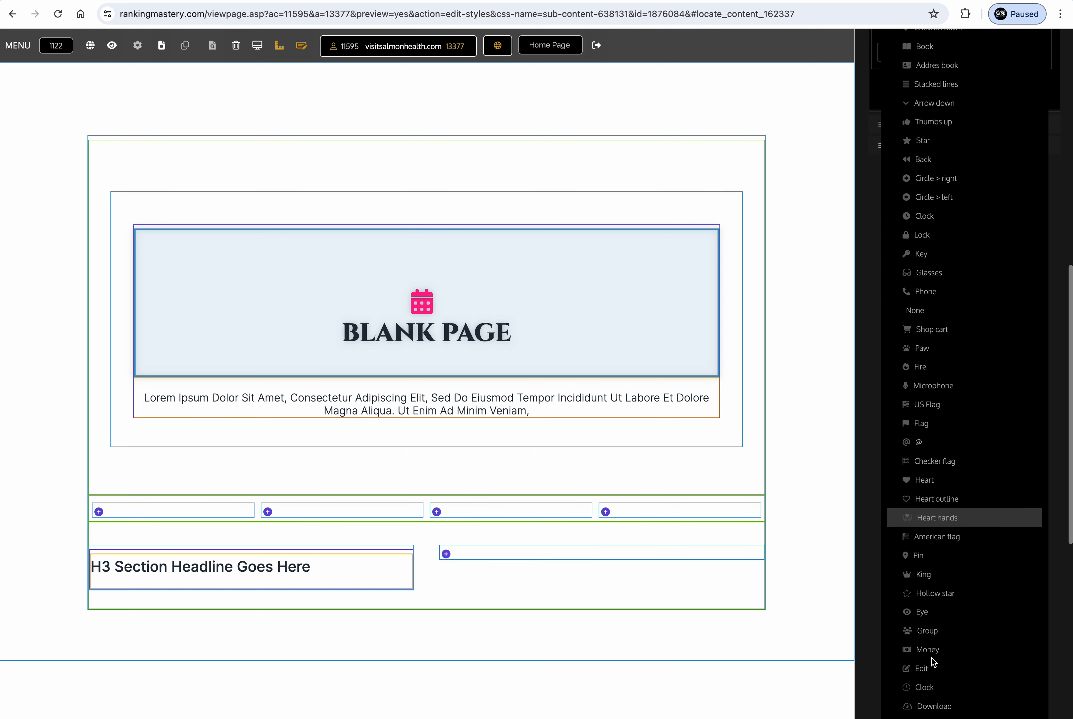
{"action": "scroll", "coordinate": [931, 658], "scroll_direction": "down", "scroll_amount": 5}
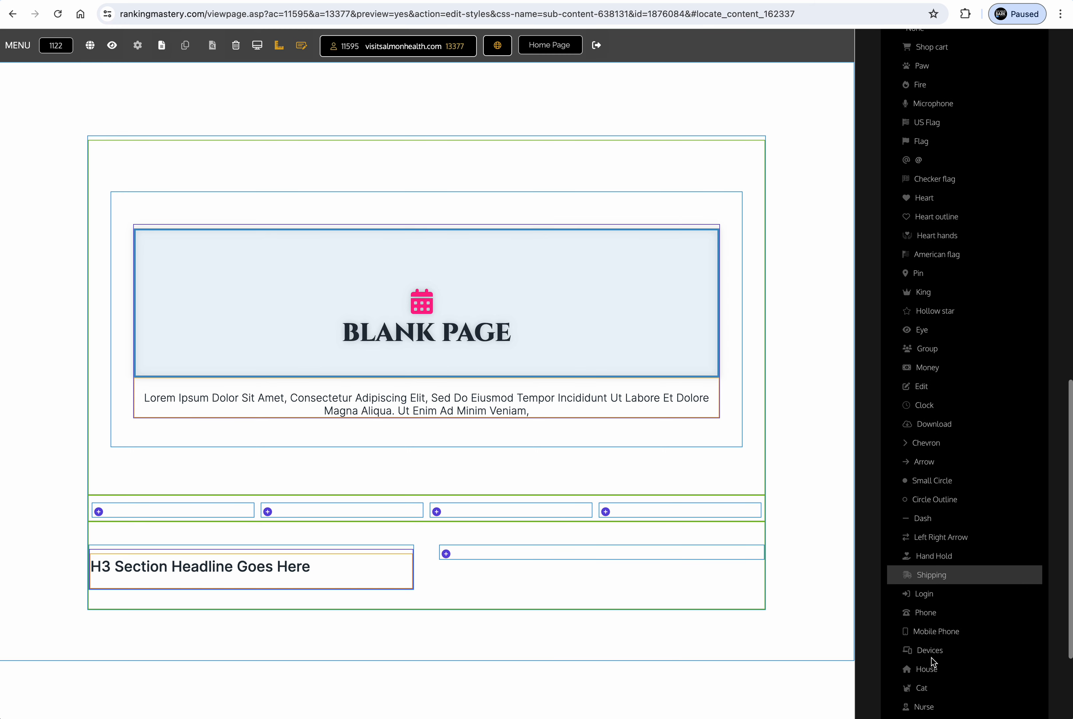
{"action": "scroll", "coordinate": [931, 658], "scroll_direction": "down", "scroll_amount": 3}
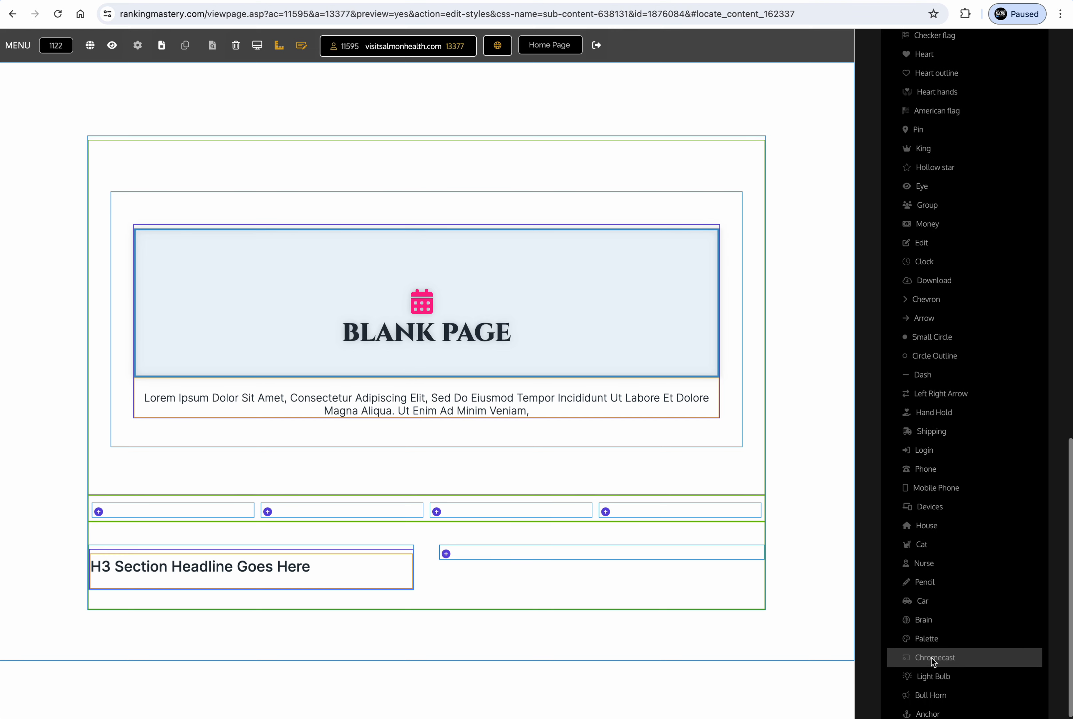
{"action": "scroll", "coordinate": [944, 629], "scroll_direction": "up", "scroll_amount": 6}
{"action": "scroll", "coordinate": [956, 304], "scroll_direction": "up", "scroll_amount": 6}
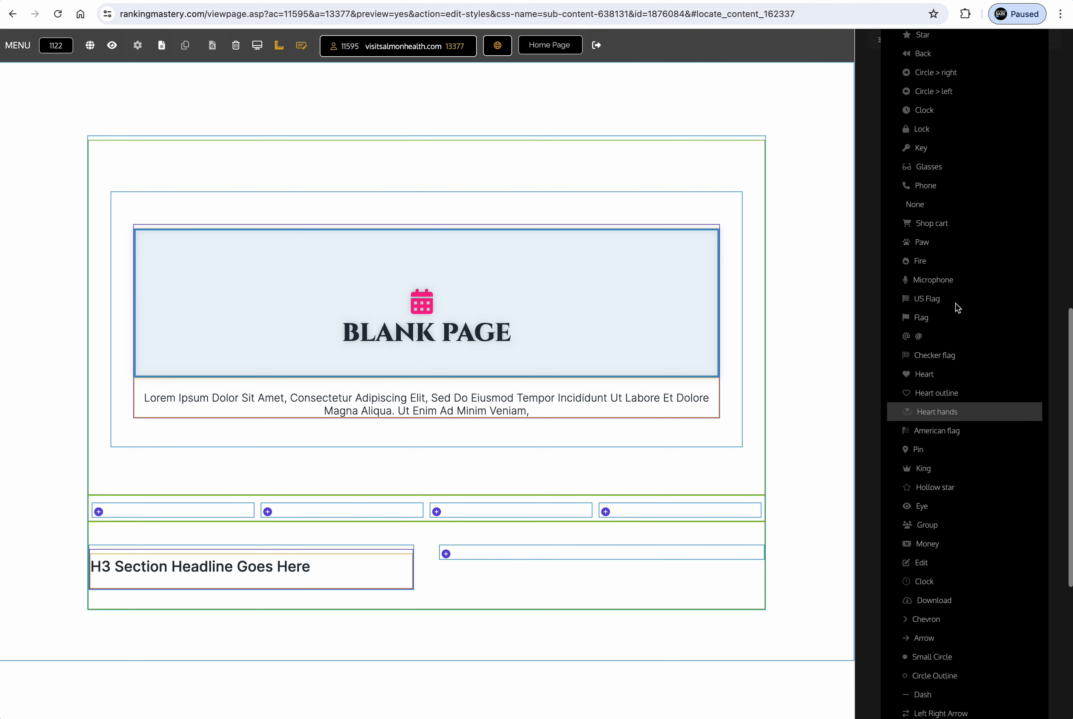
{"action": "left_click", "coordinate": [925, 366]}
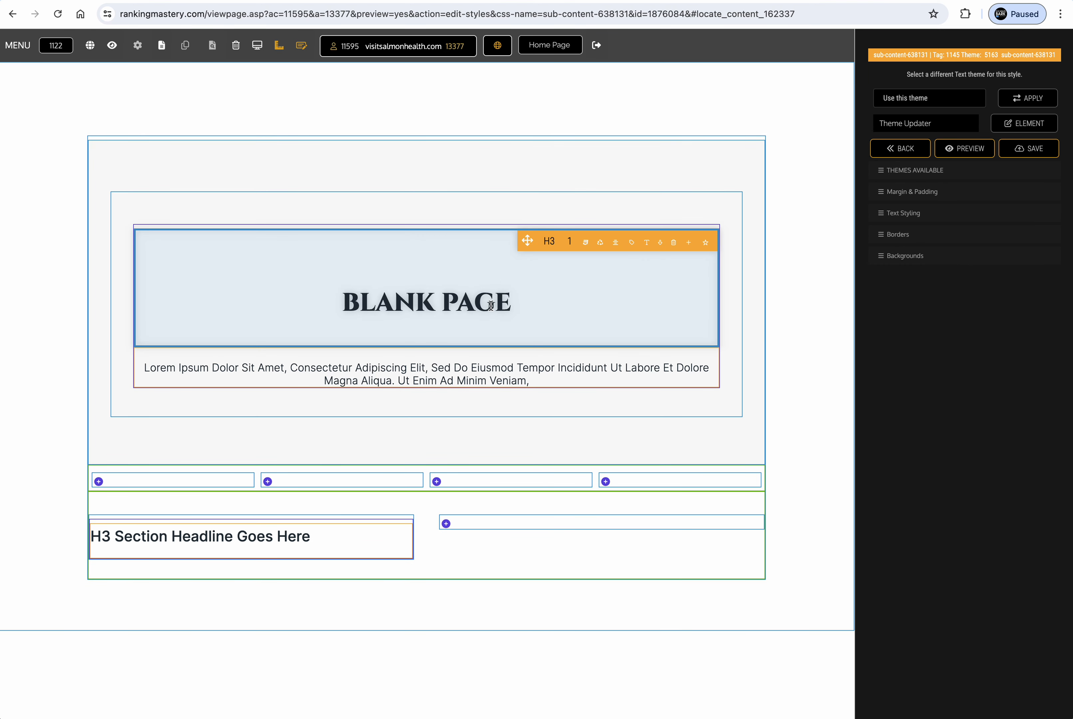
Replace the word "PAGE" in the heading with "ASSISTED LIVING IN SAN DIEGO"
{"action": "left_click", "coordinate": [514, 305]}
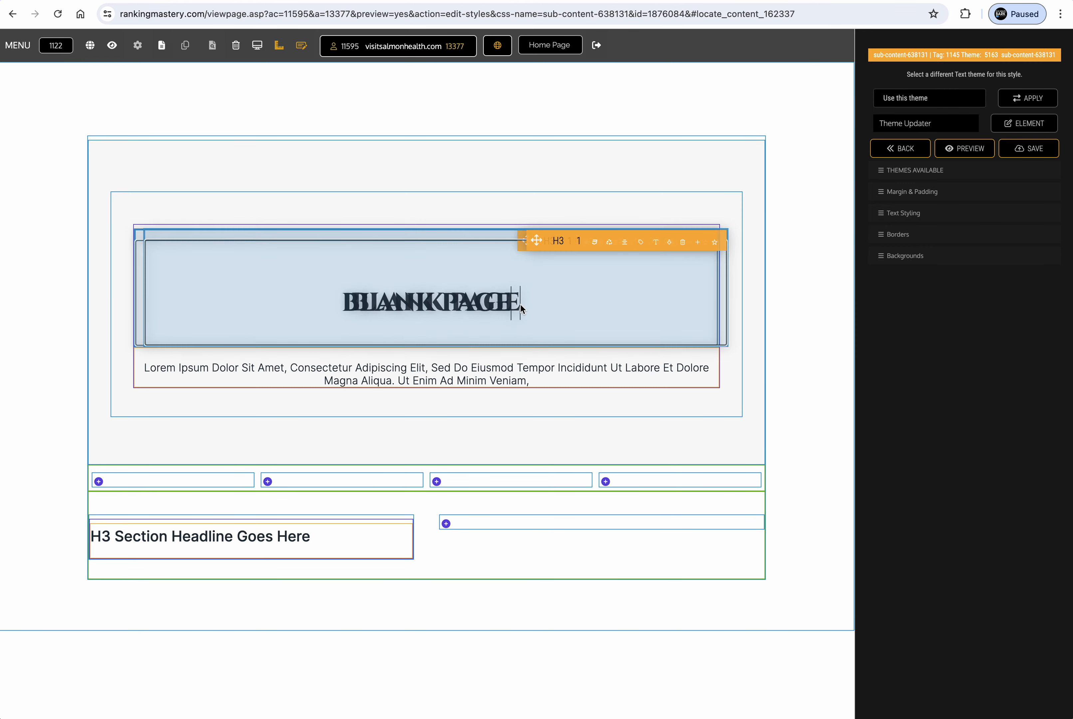
{"action": "double_click", "coordinate": [495, 305]}
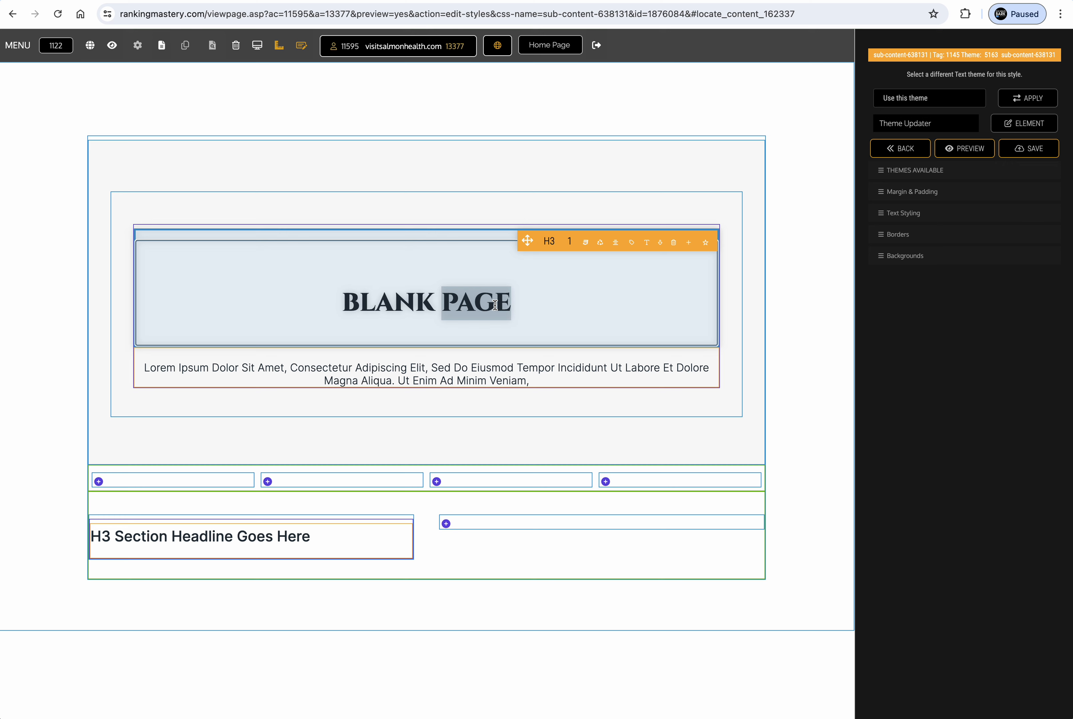
{"action": "type", "text": "LLIN"}
{"action": "key", "text": "BackSpace"}
{"action": "key", "text": "BackSpace"}
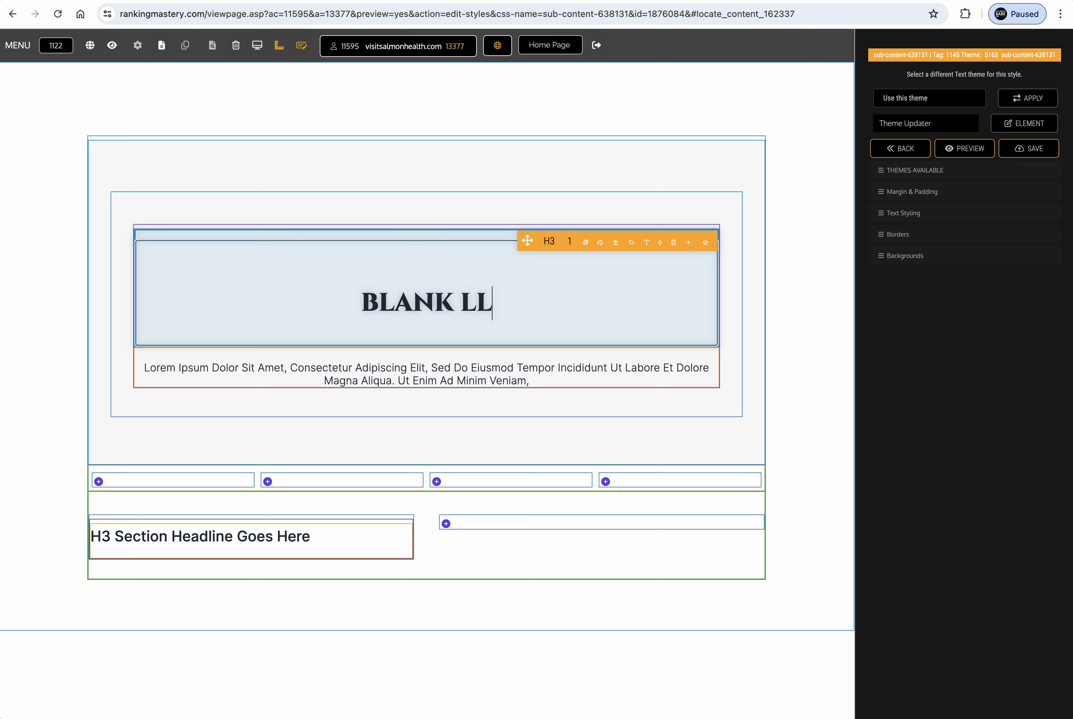
{"action": "key", "text": "BackSpace"}
{"action": "key", "text": "BackSpace"}
{"action": "type", "text": "ASS"}
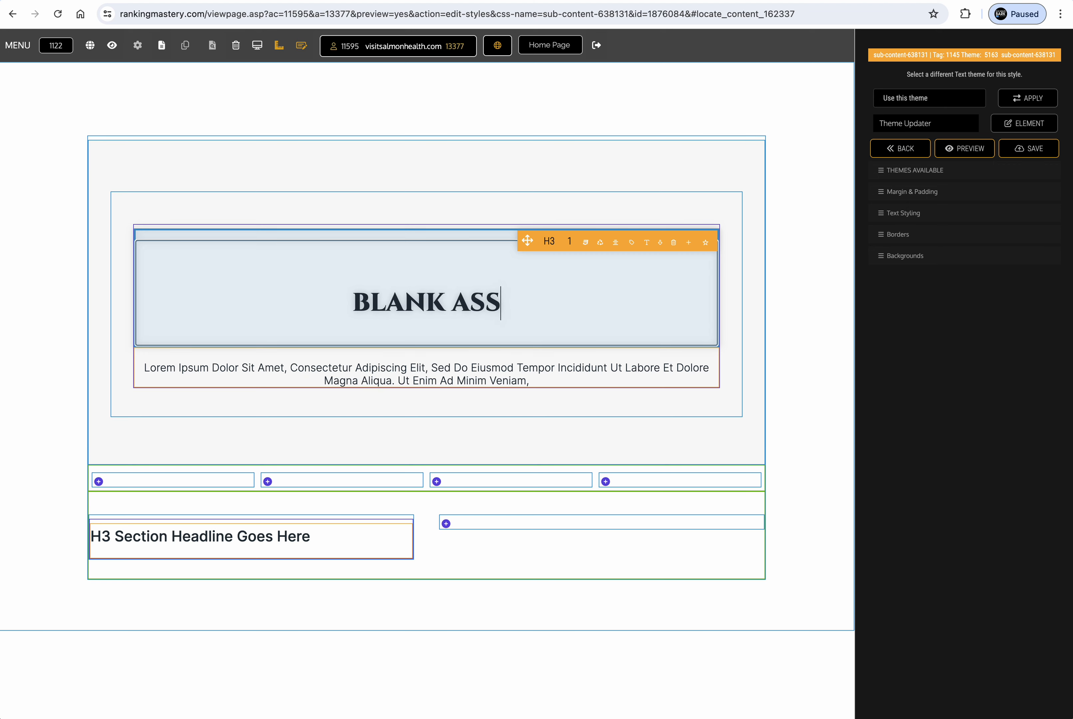
{"action": "type", "text": "ISTED "}
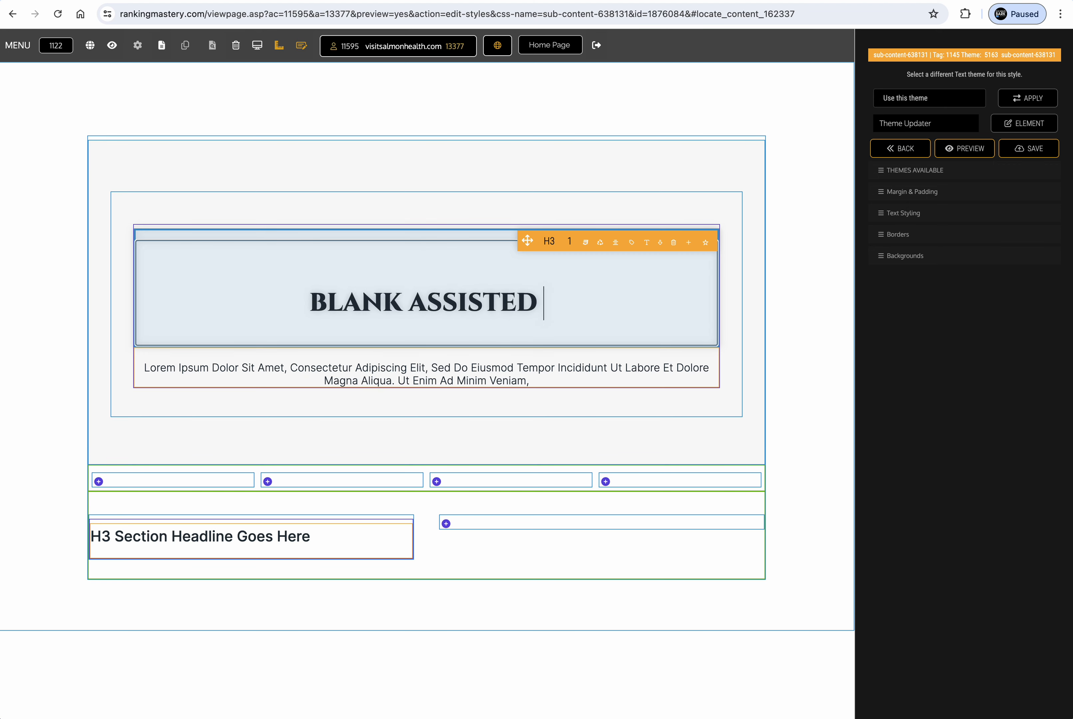
{"action": "type", "text": "LIBE"}
{"action": "key", "text": "BackSpace"}
{"action": "key", "text": "BackSpace"}
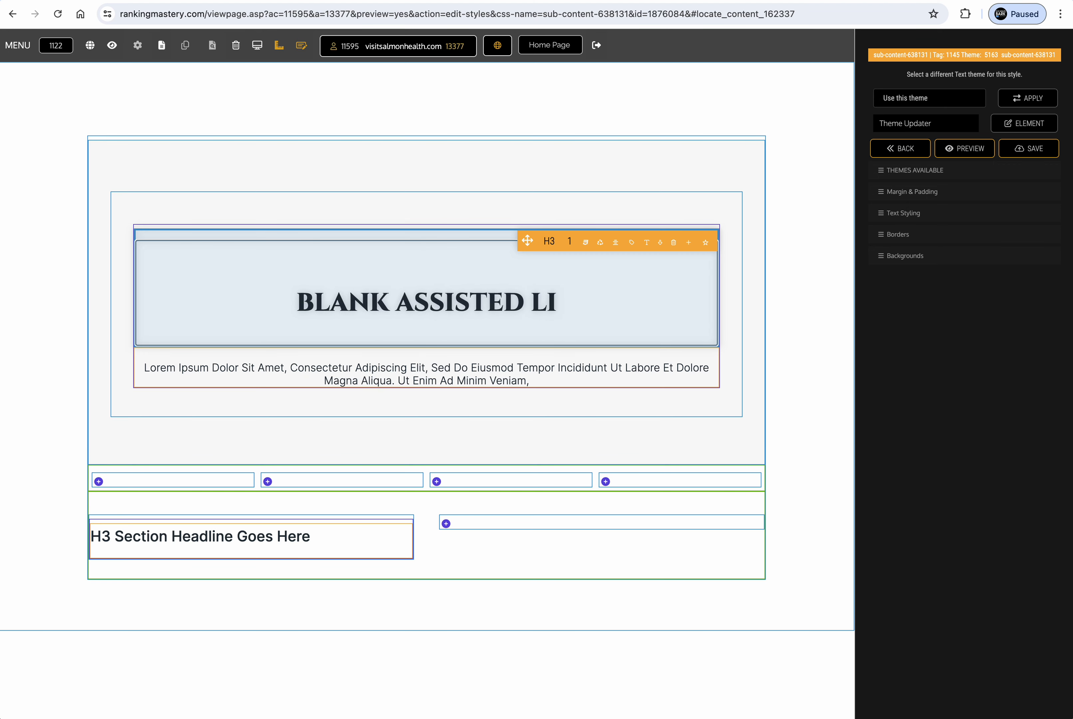
{"action": "type", "text": "BE"}
{"action": "key", "text": "BackSpace"}
{"action": "key", "text": "BackSpace"}
{"action": "type", "text": "V"}
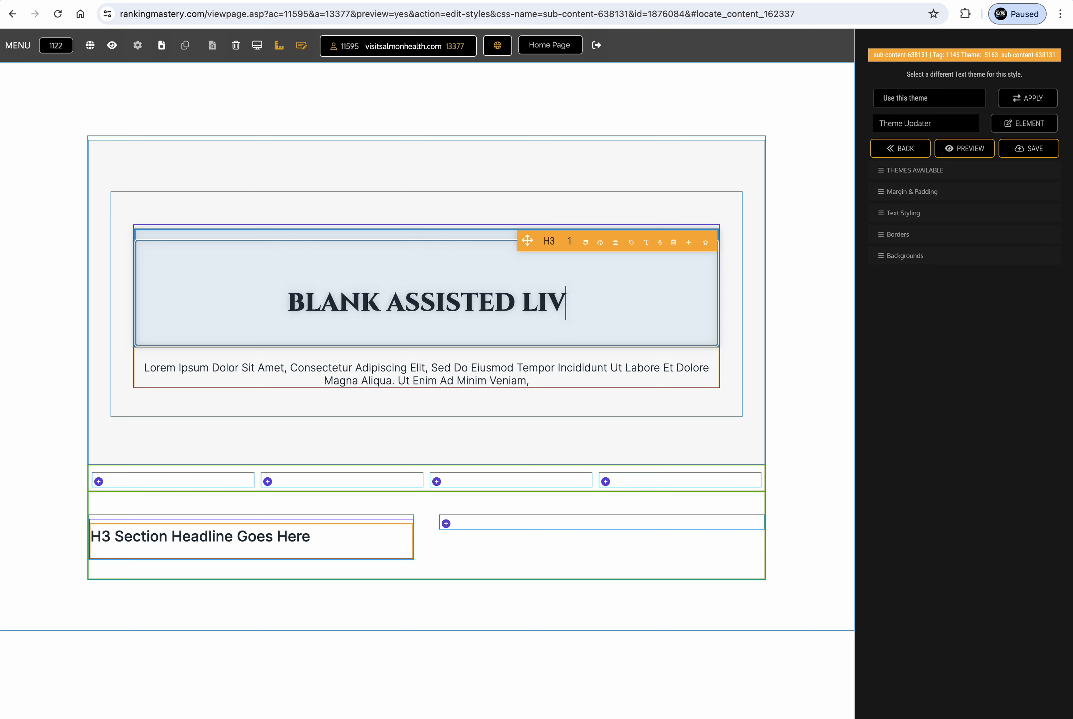
{"action": "type", "text": "ING IN SAN D"}
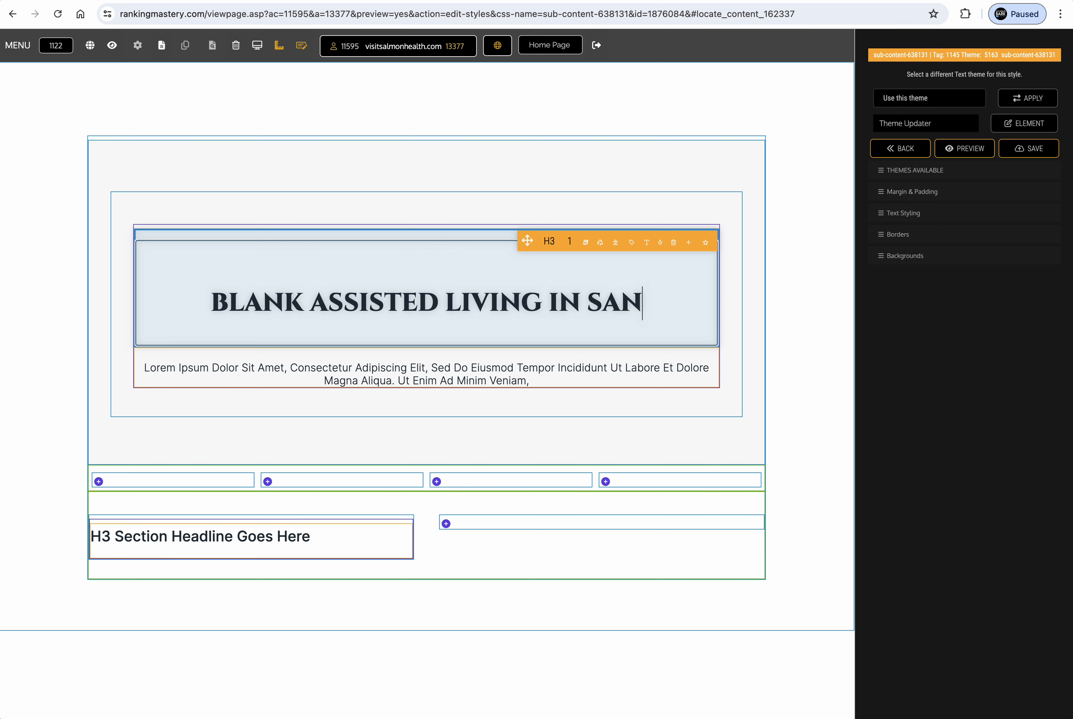
{"action": "key", "text": "BackSpace"}
{"action": "type", "text": "DOEG"}
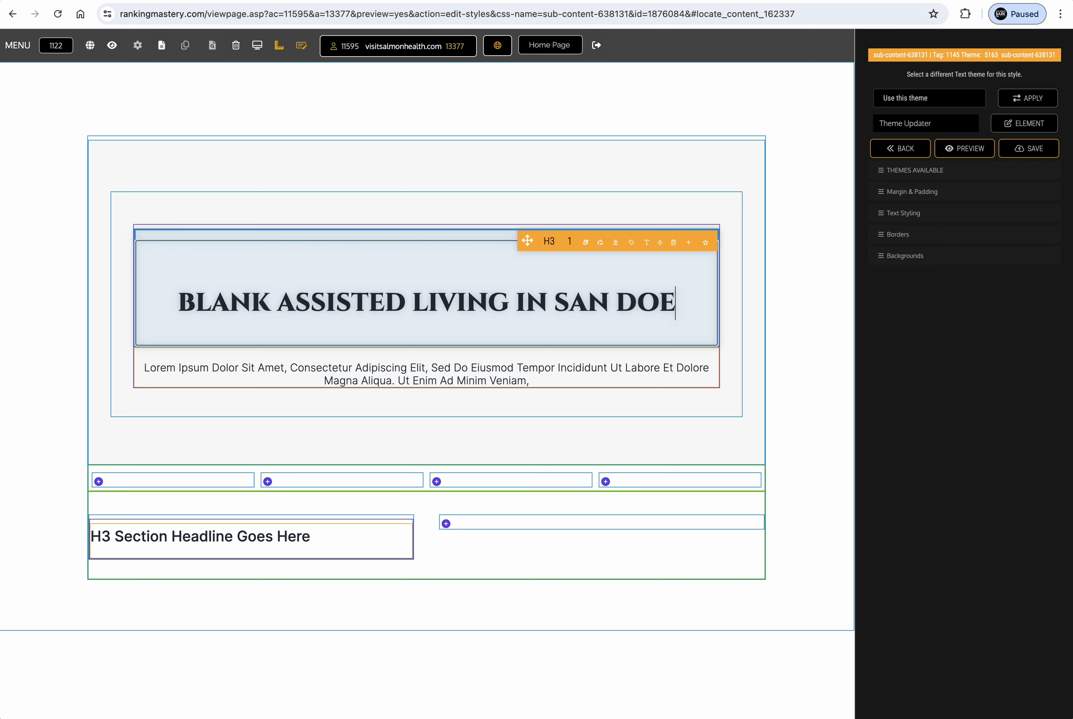
{"action": "key", "text": "BackSpace"}
{"action": "key", "text": "BackSpace"}
{"action": "key", "text": "BackSpace"}
{"action": "type", "text": "IEGO"}
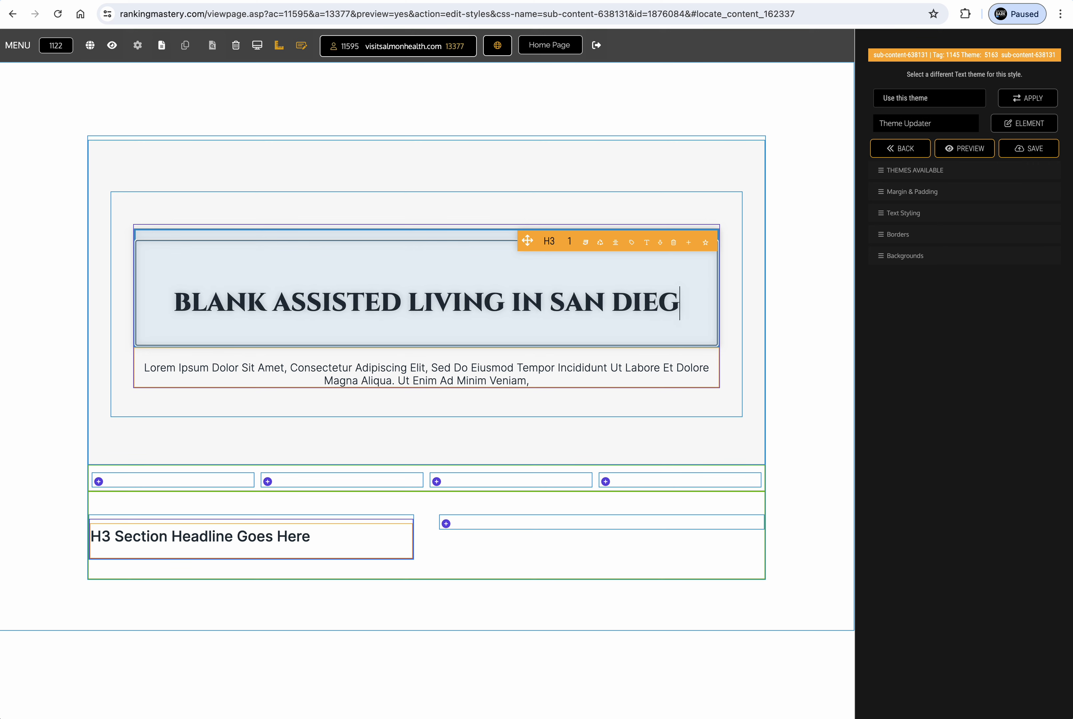
Delete the word "BLANK" from the start of the heading and replace its text with a newly generated version twice
{"action": "left_click", "coordinate": [252, 300]}
{"action": "key", "text": "BackSpace"}
{"action": "key", "text": "BackSpace"}
{"action": "key", "text": "BackSpace"}
{"action": "key", "text": "BackSpace"}
{"action": "key", "text": "BackSpace"}
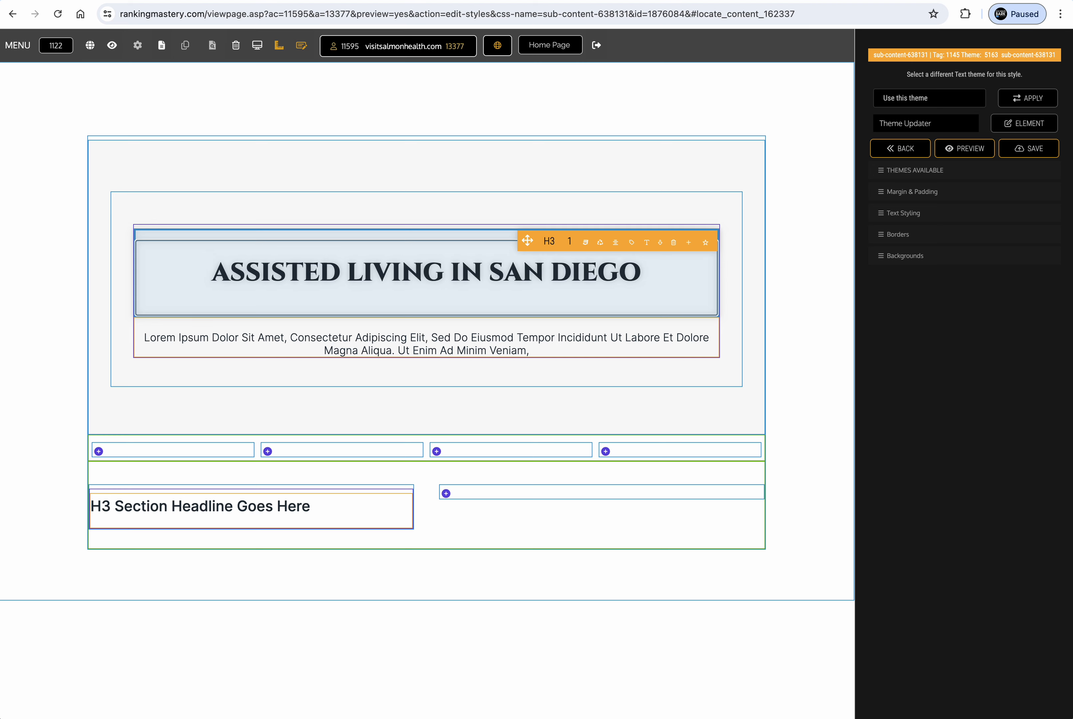
{"action": "left_click", "coordinate": [600, 244]}
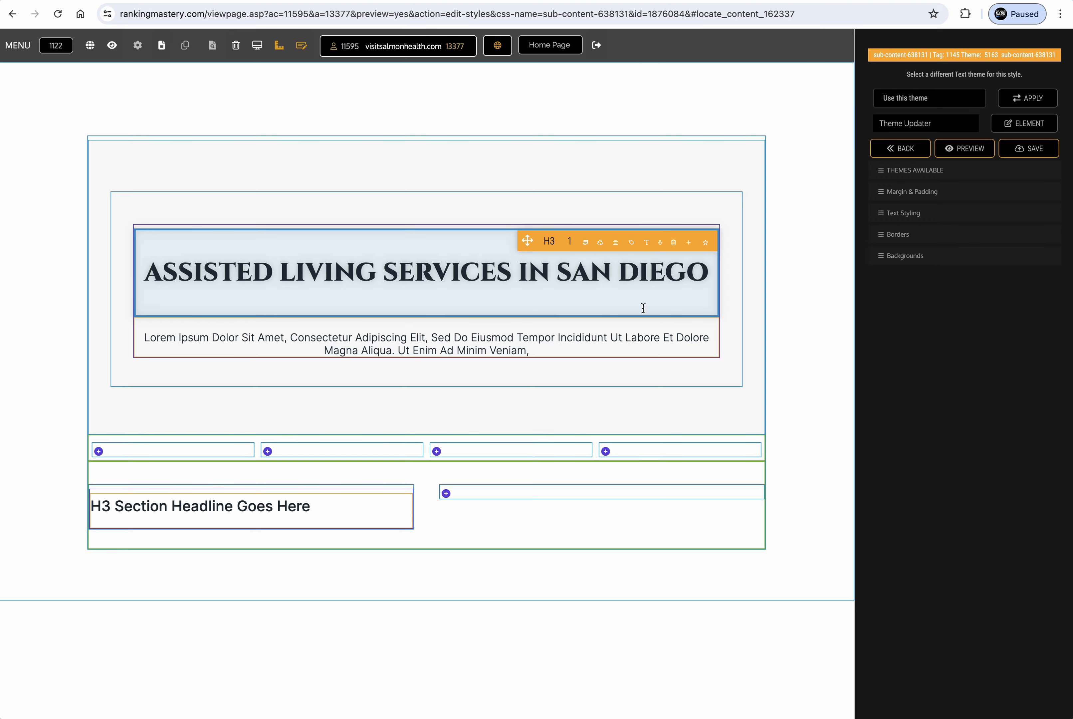
{"action": "left_click", "coordinate": [599, 243]}
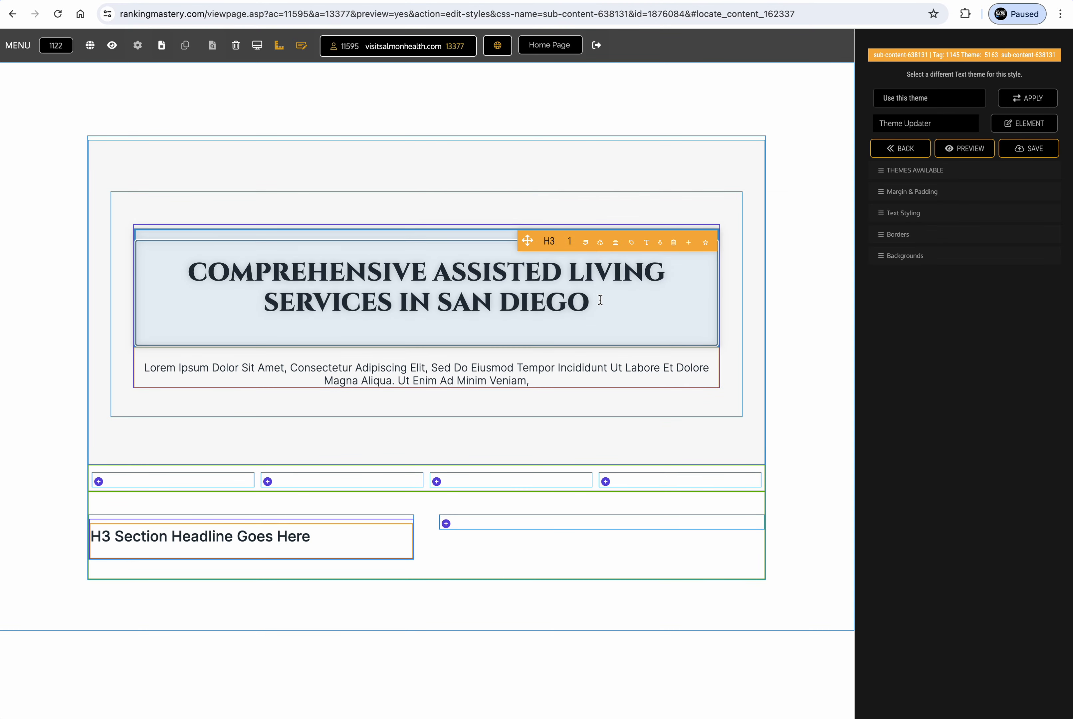
Replace the heading text with the prompt "CREATE A PARAGRAPH ON ASSISTED LIVING IN SAN DIEGO" and generate new text from it
{"action": "left_click_drag", "start_coordinate": [601, 299], "coordinate": [193, 272]}
{"action": "type", "text": "CREA"}
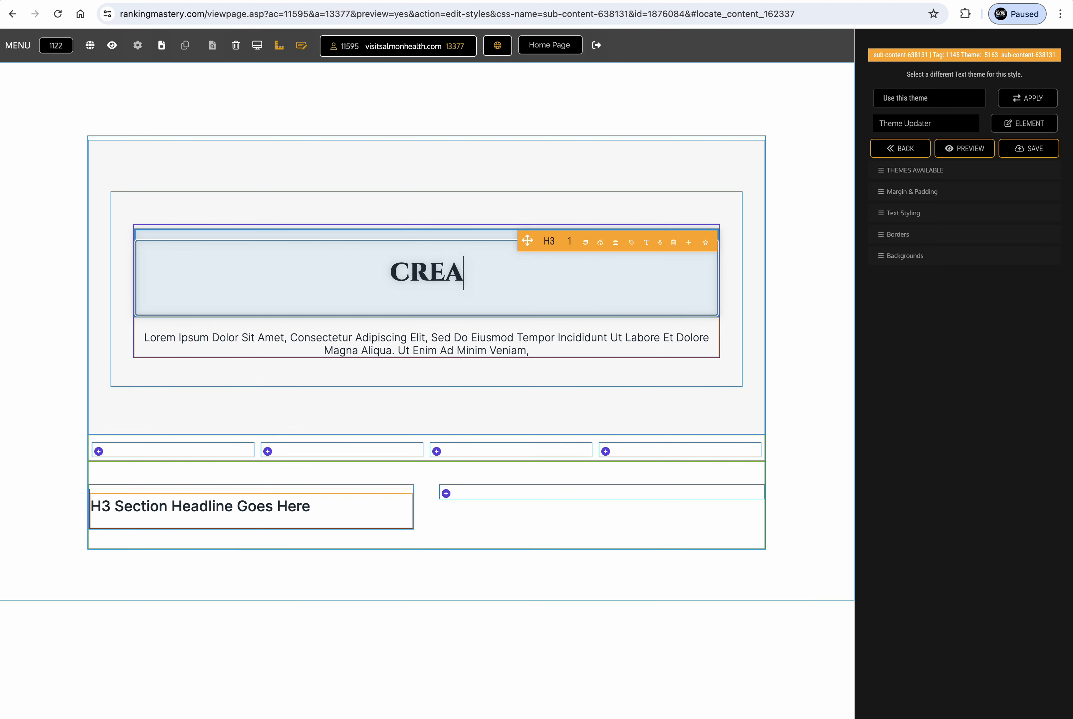
{"action": "type", "text": "TE A PAR"}
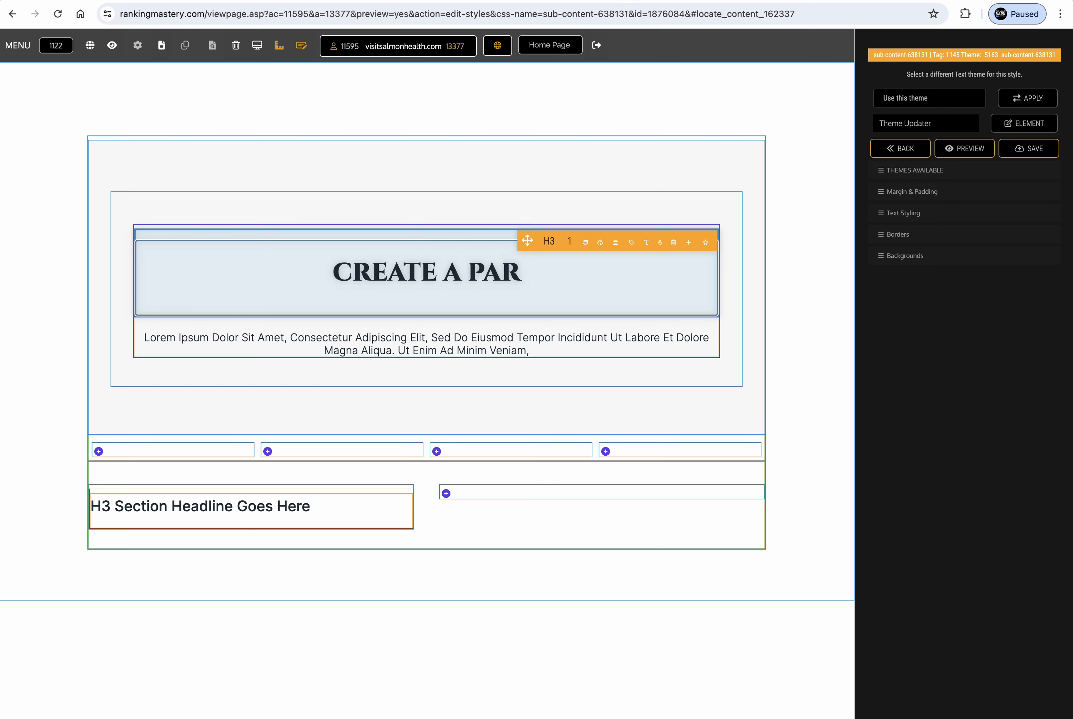
{"action": "type", "text": "AGR"}
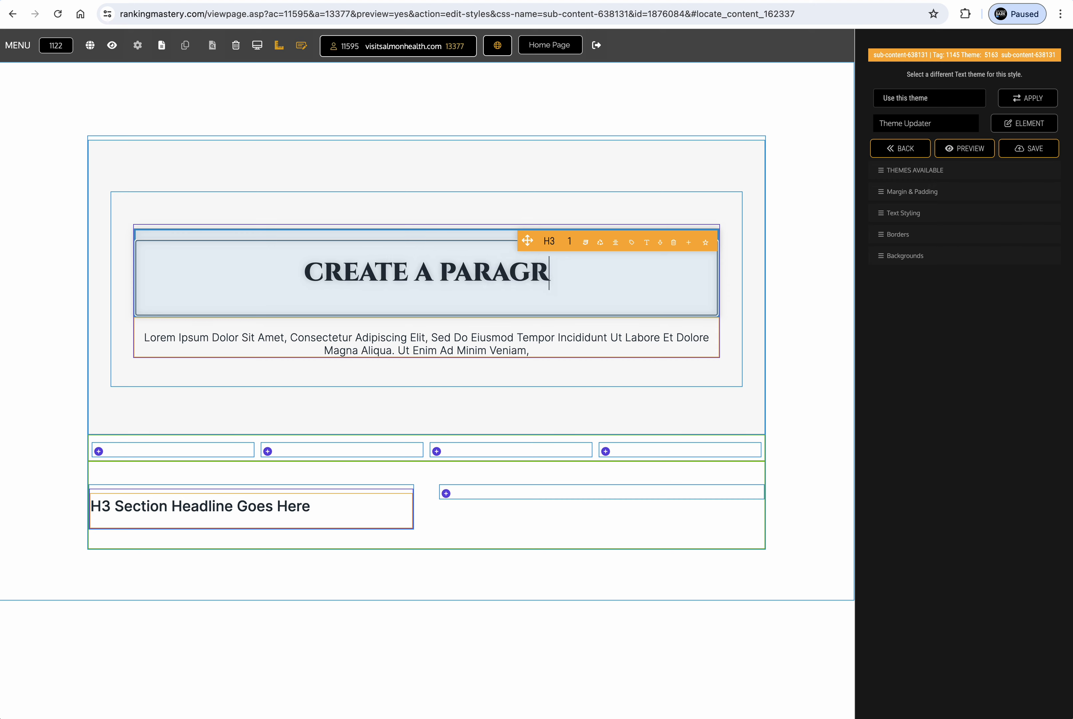
{"action": "type", "text": "APH "}
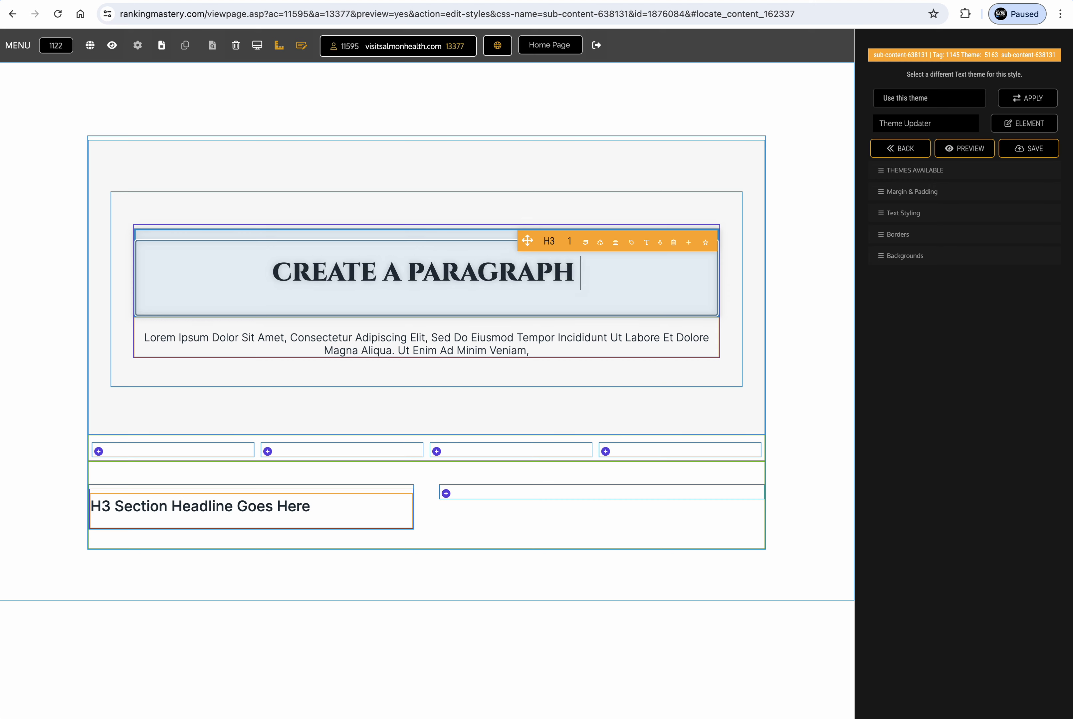
{"action": "type", "text": "ON ASSIST"}
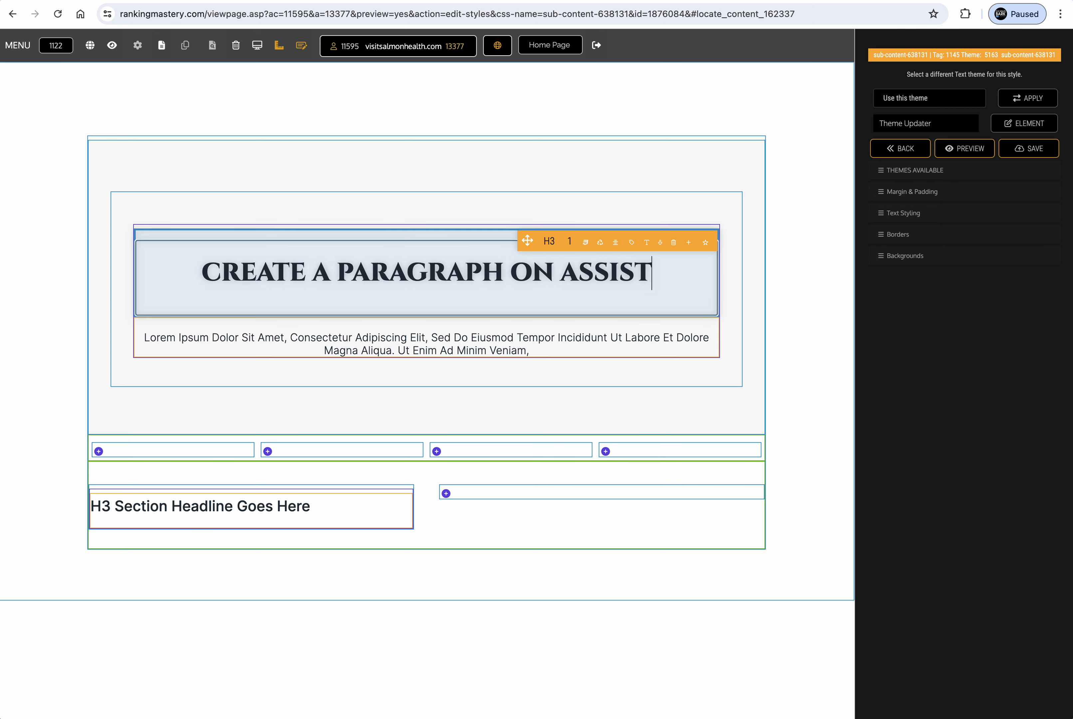
{"action": "type", "text": "ED LIV"}
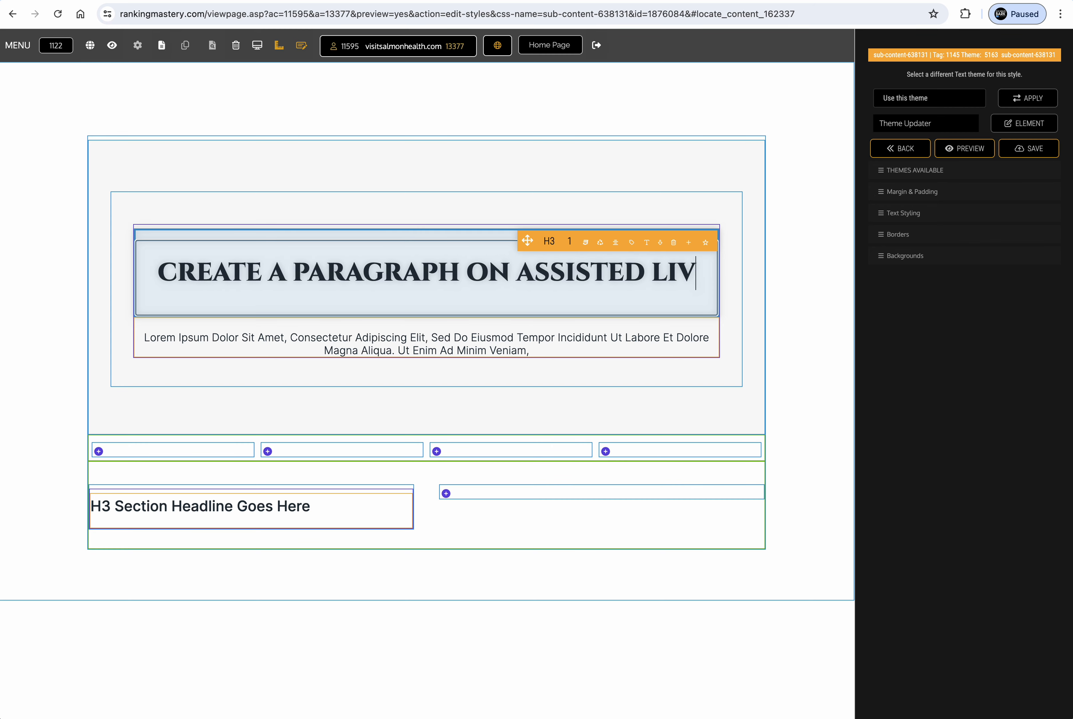
{"action": "type", "text": "ING IN SAN "}
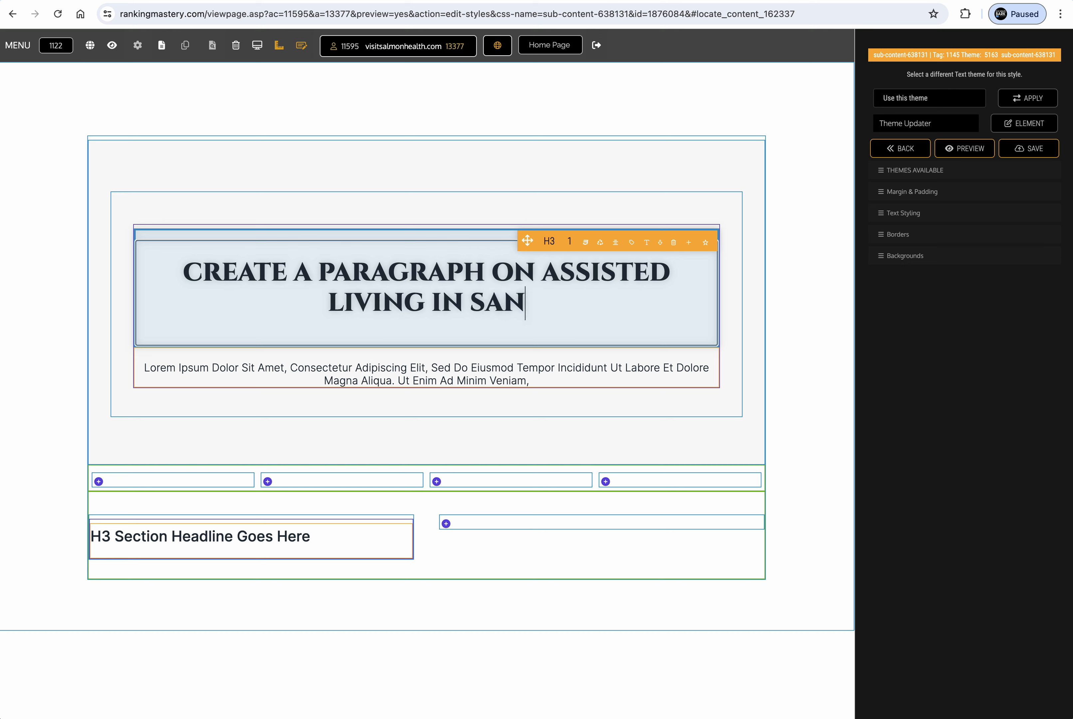
{"action": "type", "text": "DIEGO"}
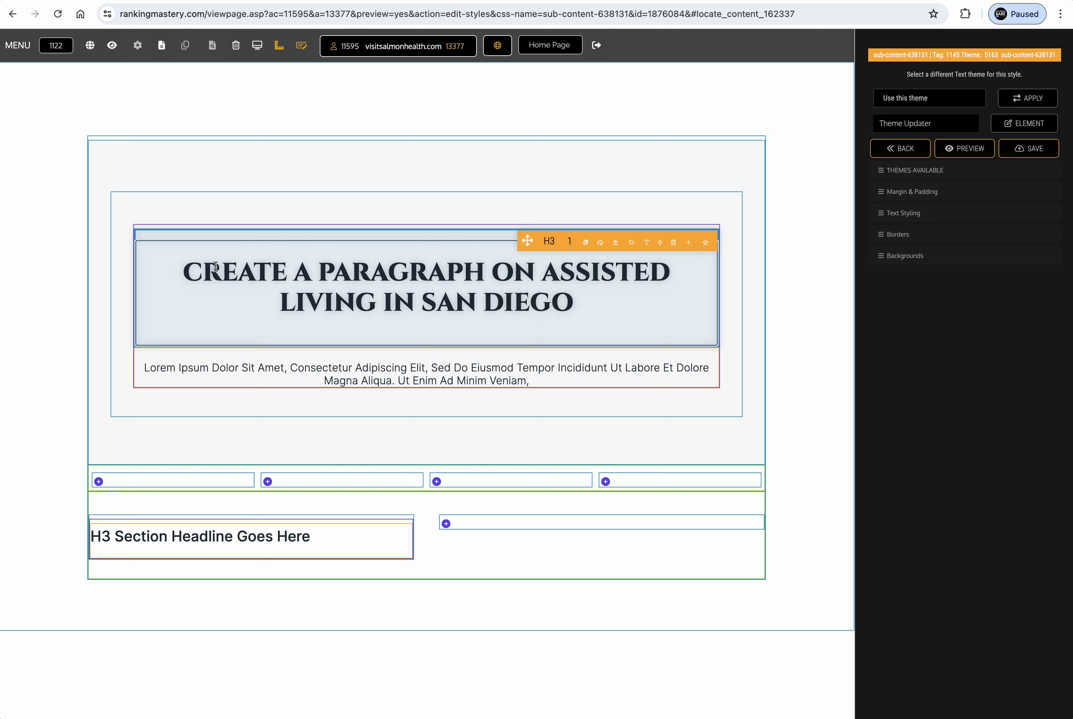
{"action": "left_click", "coordinate": [599, 244]}
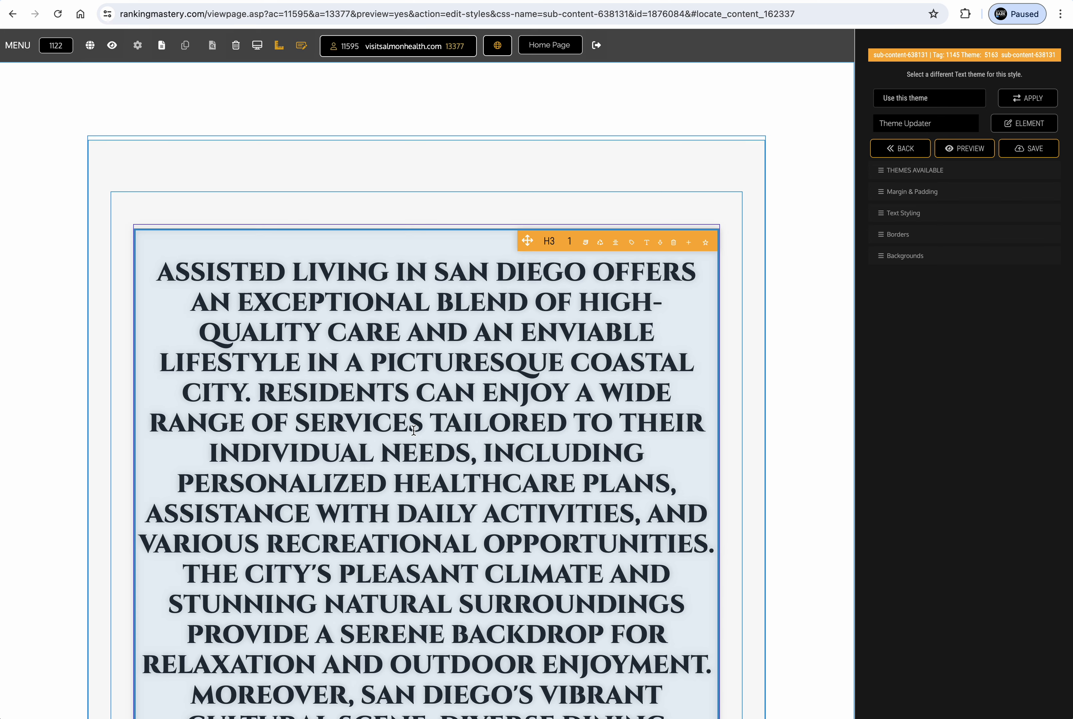
Shorten the generated heading paragraph to "ASSISTED LIVING IN SAN DIEGO", removing the rest of the text and the final period
{"action": "scroll", "coordinate": [414, 430], "scroll_direction": "down", "scroll_amount": 9}
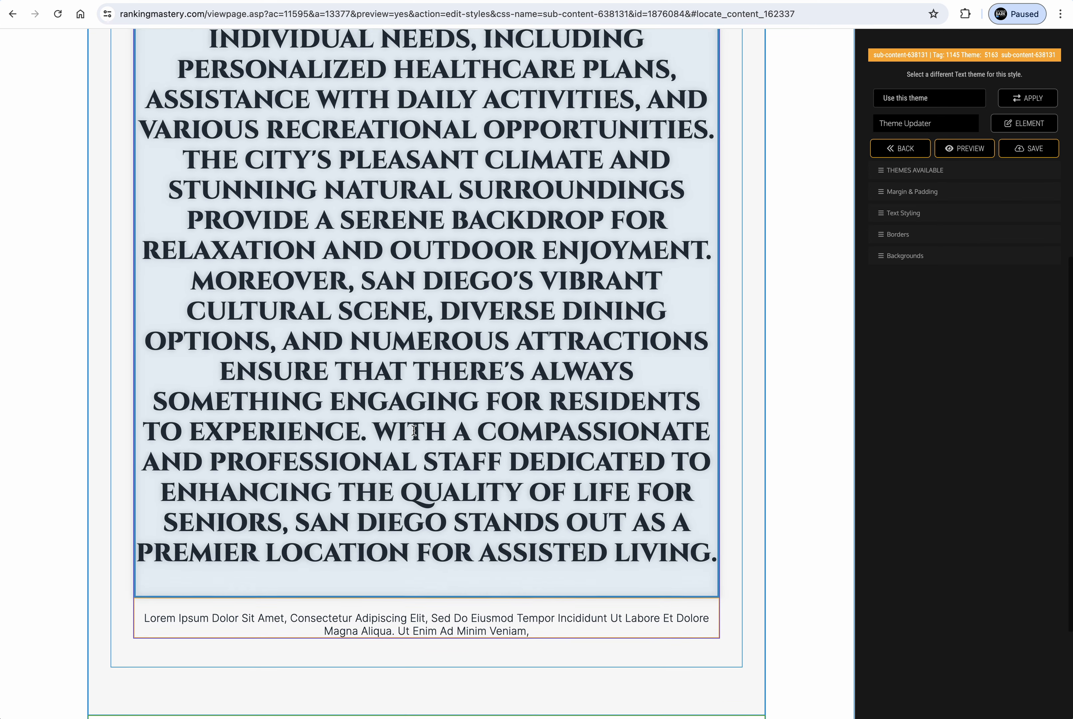
{"action": "scroll", "coordinate": [414, 430], "scroll_direction": "up", "scroll_amount": 8}
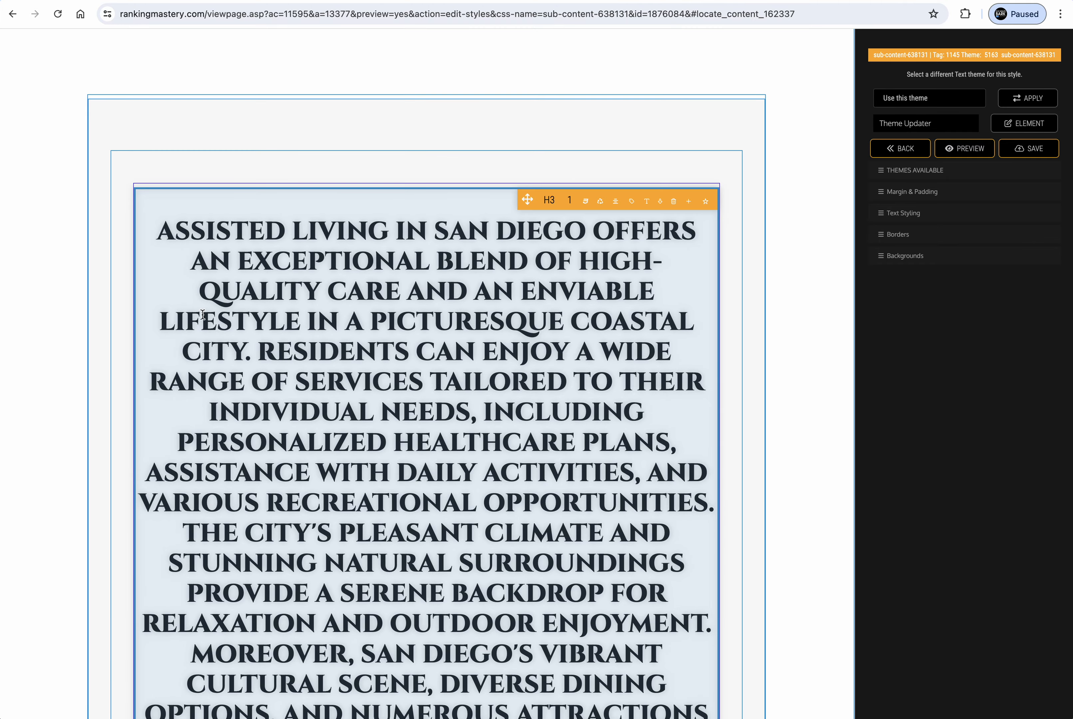
{"action": "scroll", "coordinate": [203, 314], "scroll_direction": "down", "scroll_amount": 2}
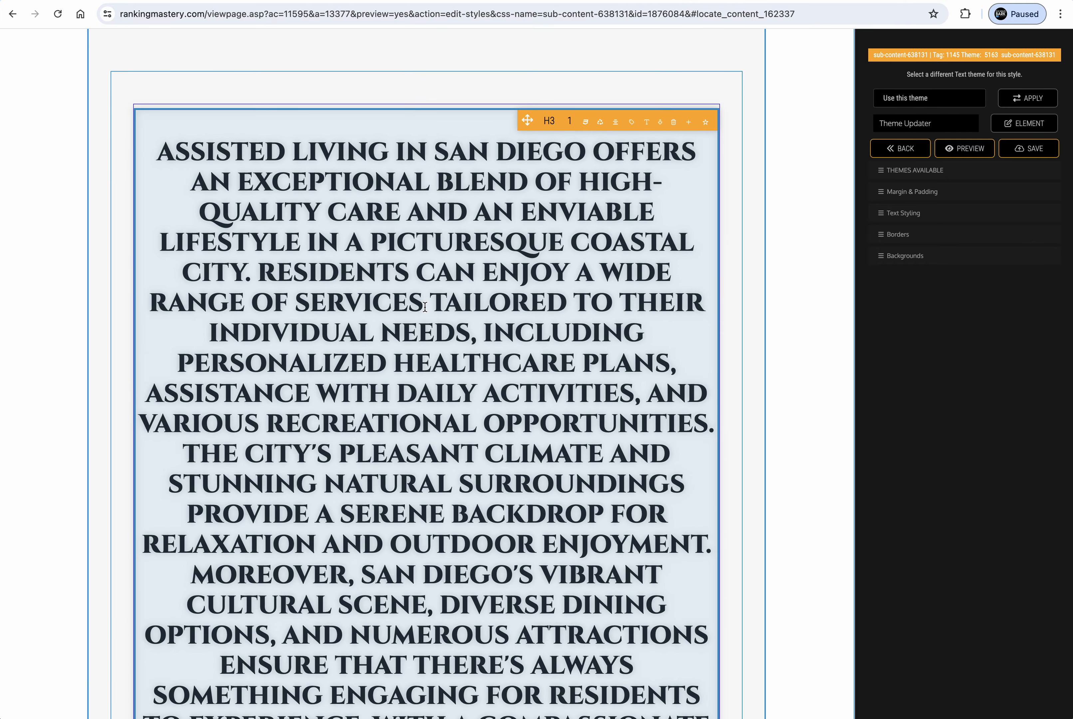
{"action": "scroll", "coordinate": [425, 306], "scroll_direction": "down", "scroll_amount": 6}
{"action": "scroll", "coordinate": [424, 314], "scroll_direction": "up", "scroll_amount": 9}
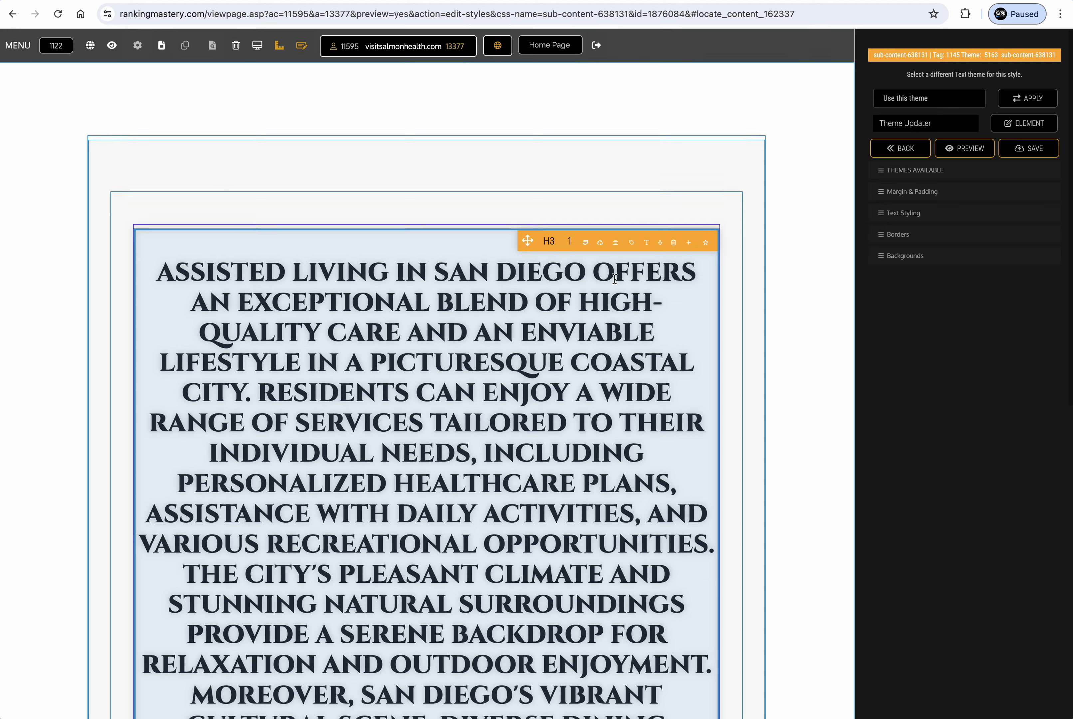
{"action": "left_click_drag", "start_coordinate": [599, 271], "coordinate": [674, 434]}
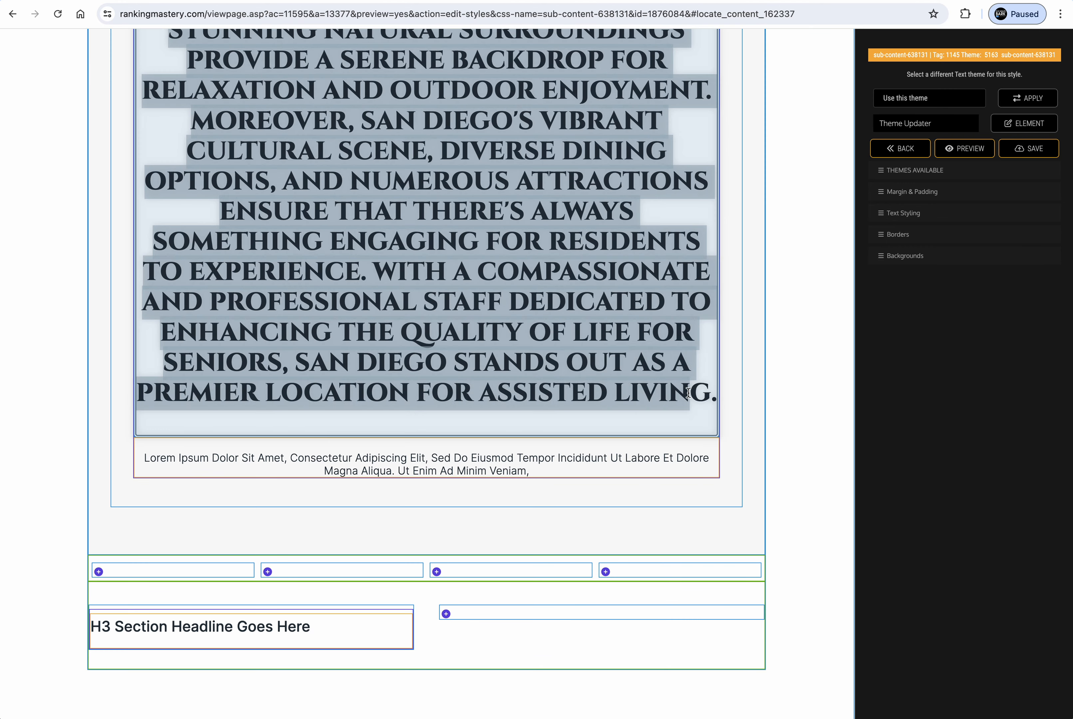
{"action": "key", "text": "BackSpace"}
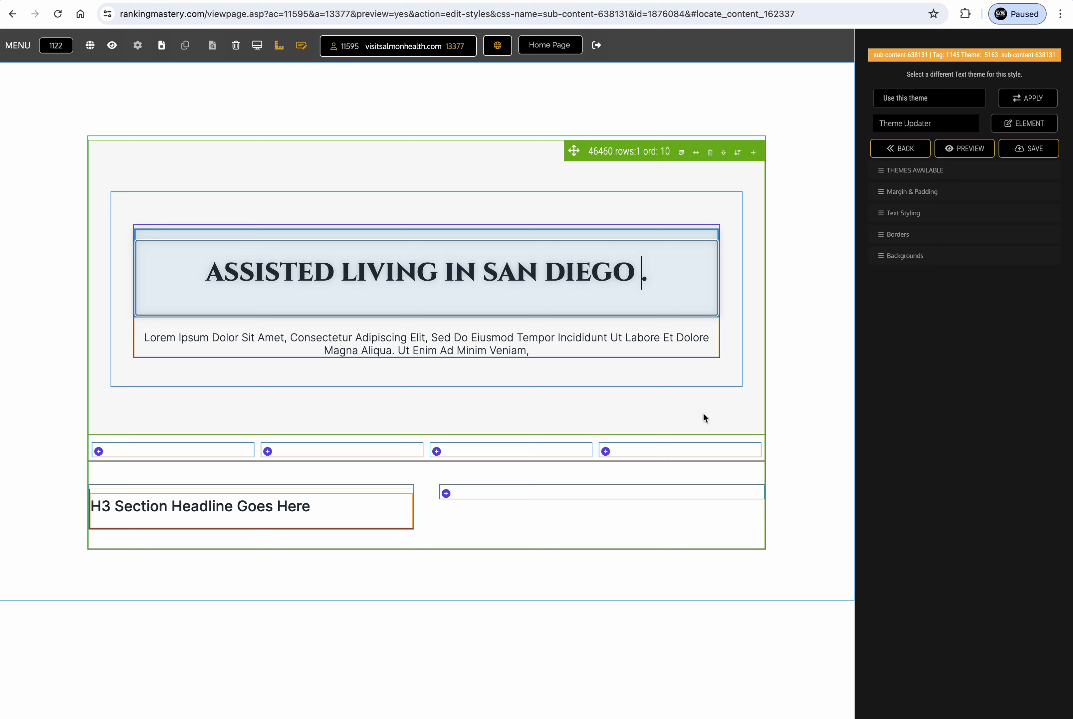
{"action": "key", "text": "Delete"}
{"action": "left_click", "coordinate": [386, 171]}
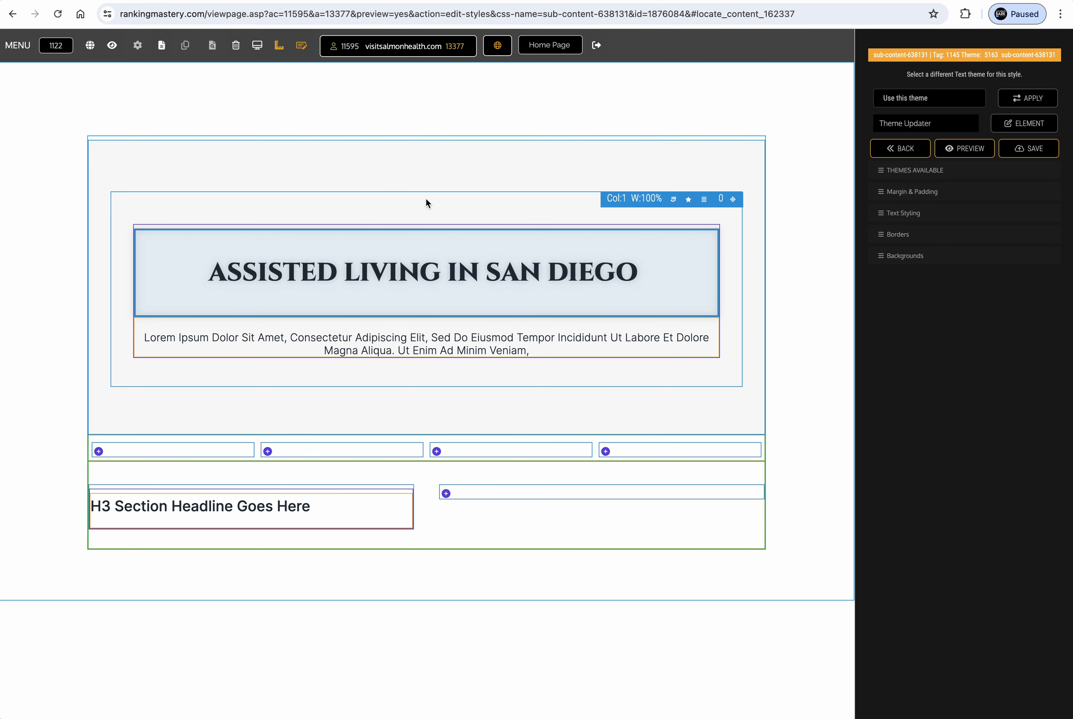
Set the background of the column holding the heading to the first light swatch in the favorite color palette and save it
{"action": "left_click", "coordinate": [674, 202]}
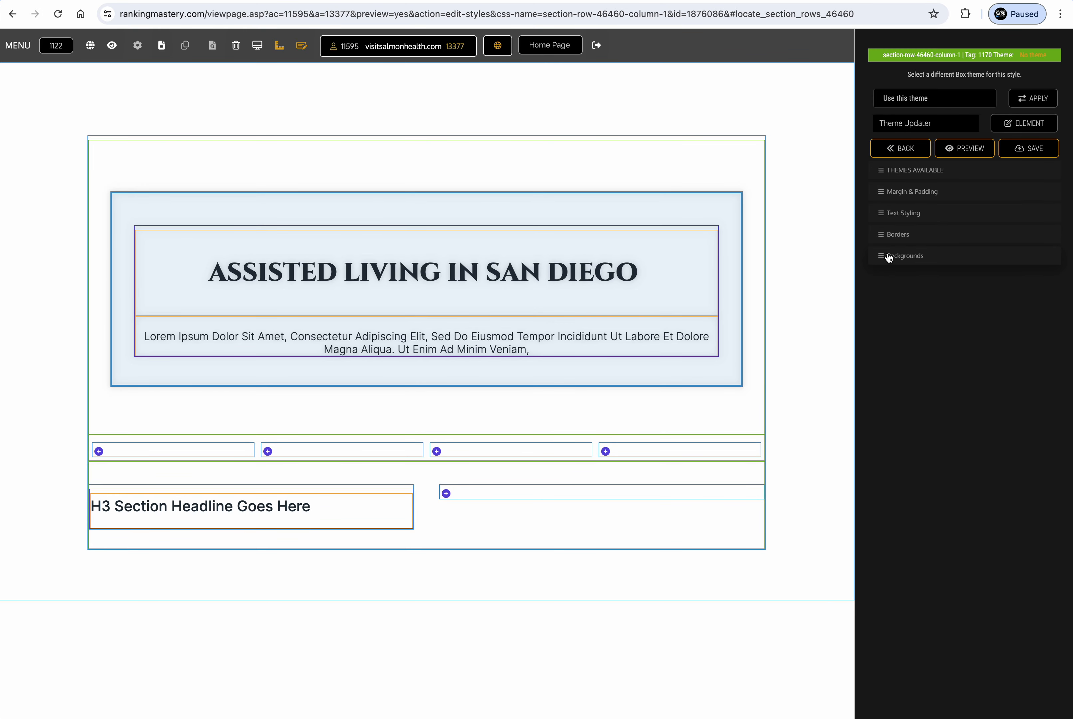
{"action": "left_click", "coordinate": [888, 256]}
{"action": "left_click", "coordinate": [884, 588]}
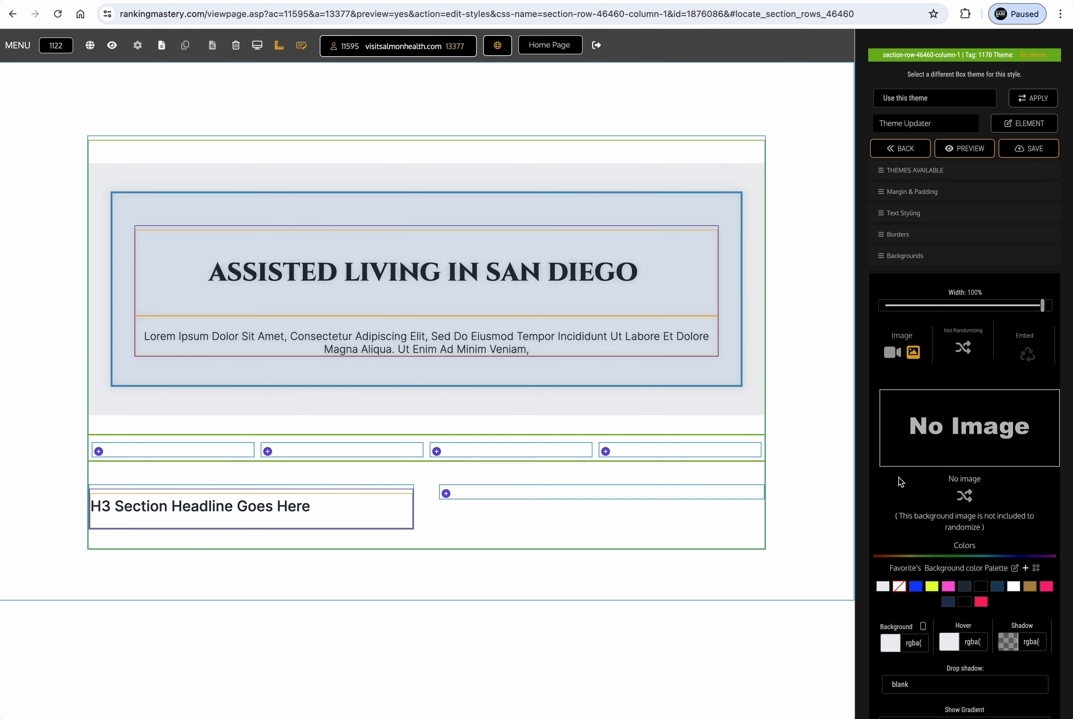
{"action": "left_click", "coordinate": [925, 646]}
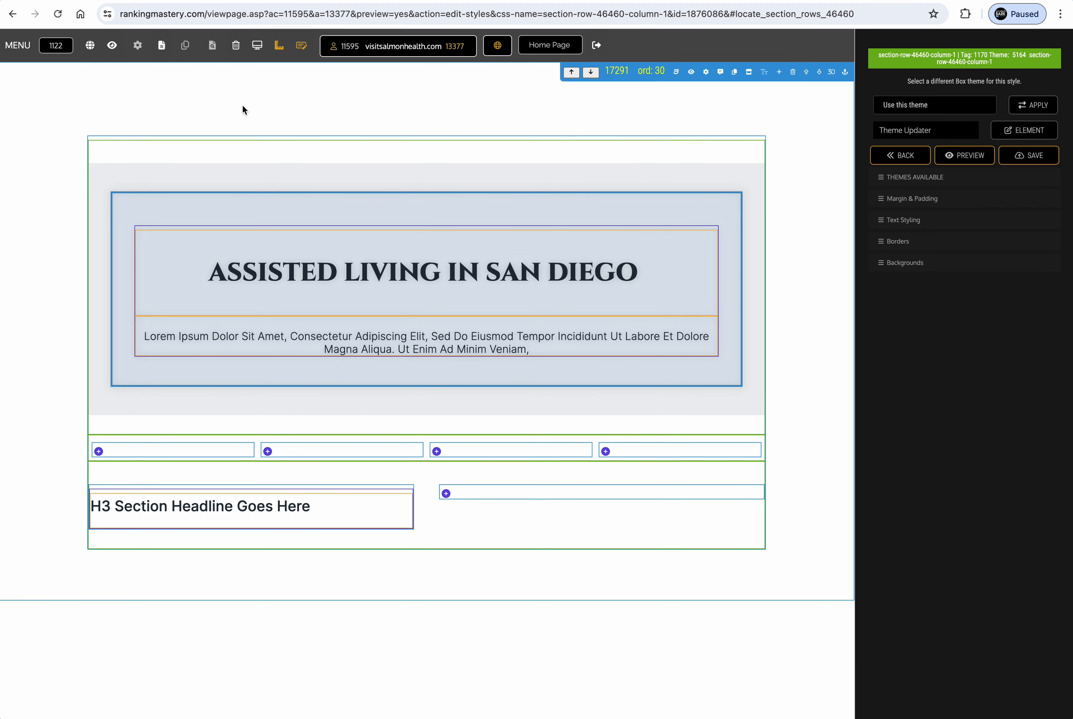
Leave the style editing, check the heading section on the live page and return to the page editor
{"action": "left_click", "coordinate": [112, 45]}
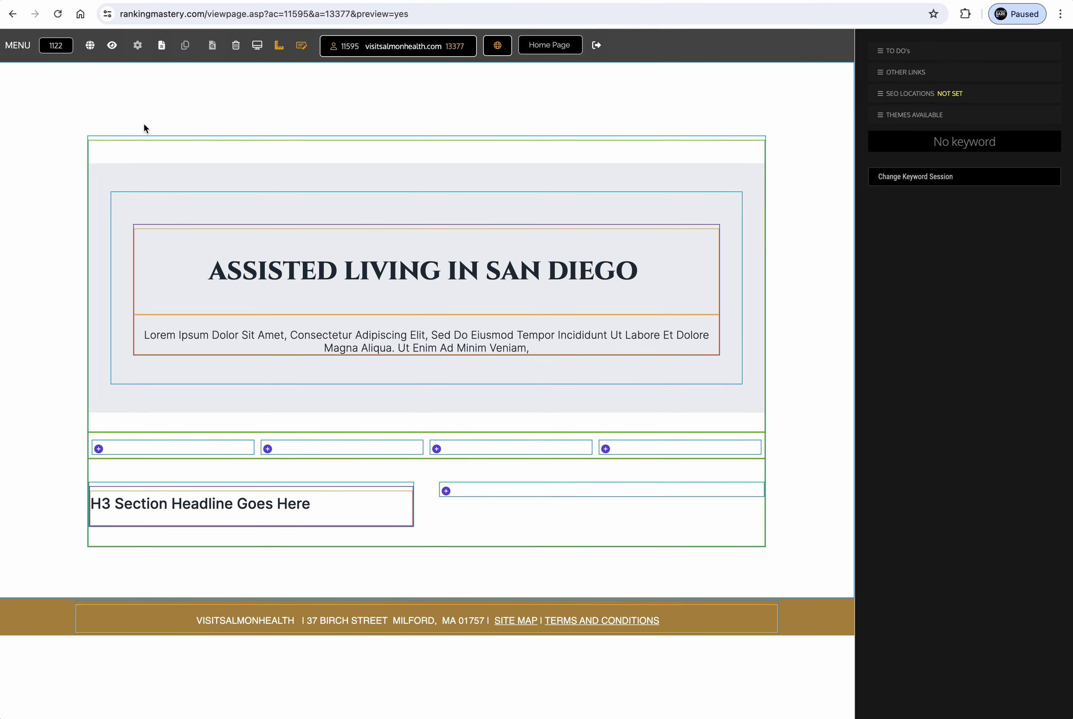
{"action": "left_click", "coordinate": [503, 47]}
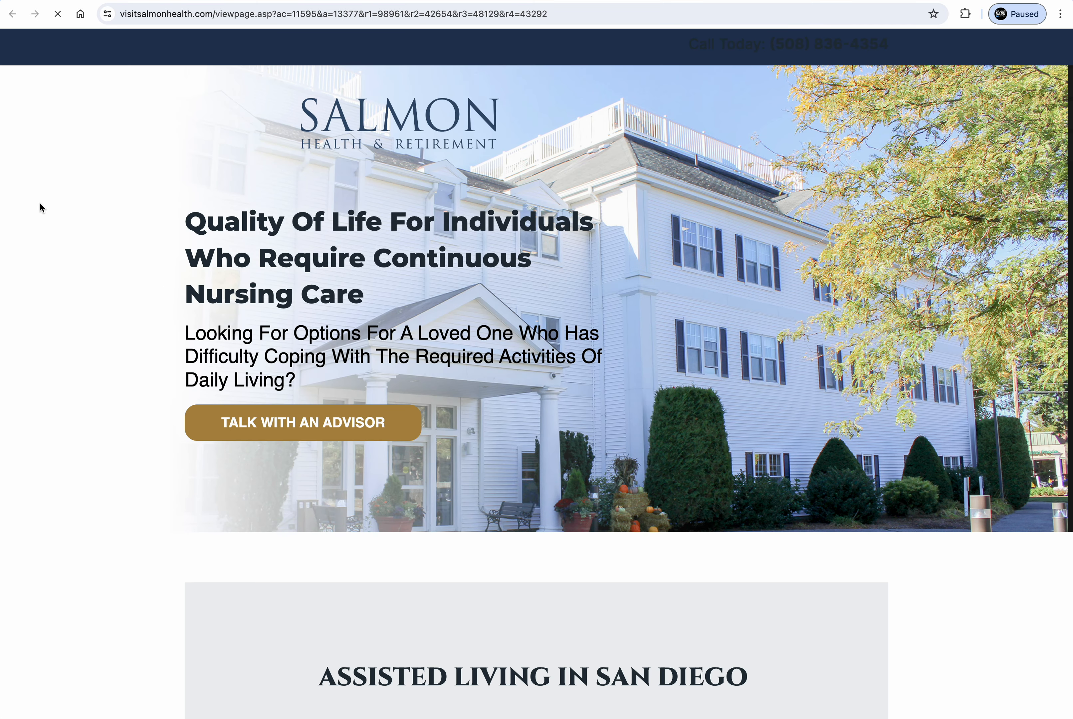
{"action": "scroll", "coordinate": [108, 342], "scroll_direction": "down", "scroll_amount": 6}
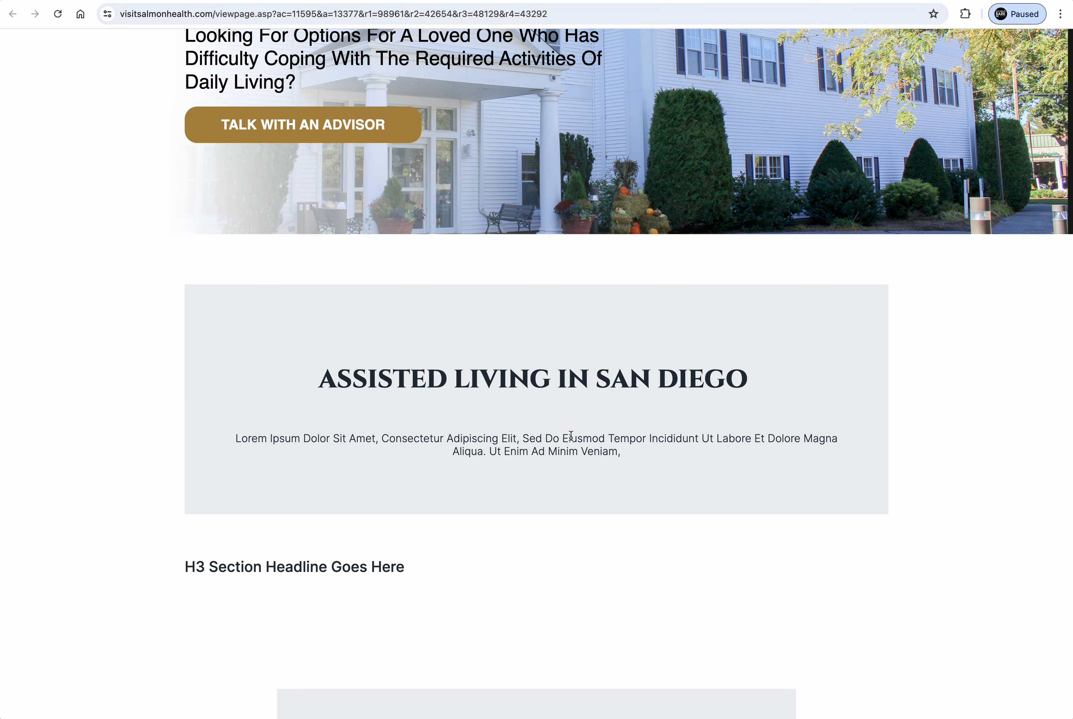
{"action": "left_click", "coordinate": [149, 1]}
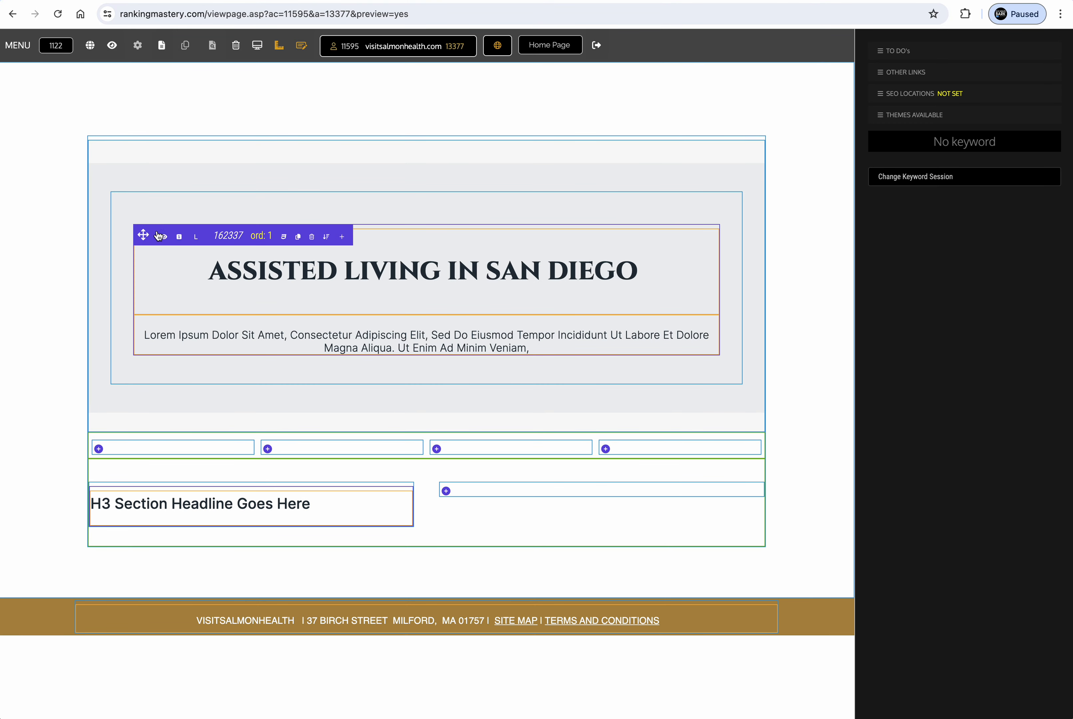
Add an image element below the heading's text block and set its alignment to Center
{"action": "left_click", "coordinate": [341, 237]}
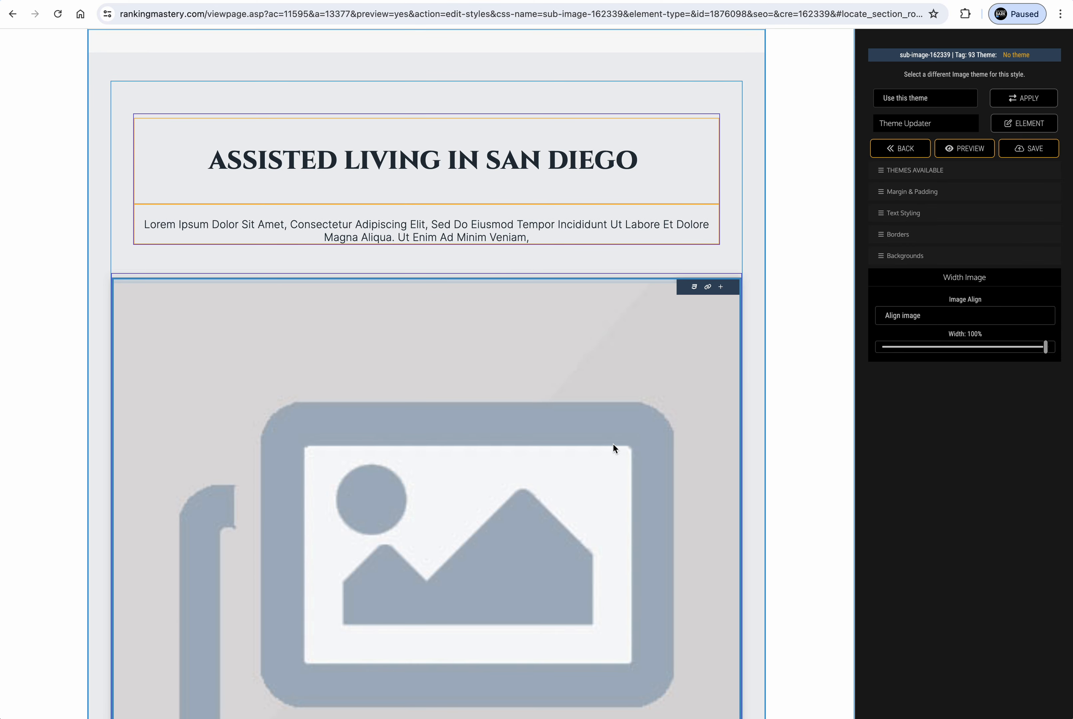
{"action": "left_click", "coordinate": [912, 321]}
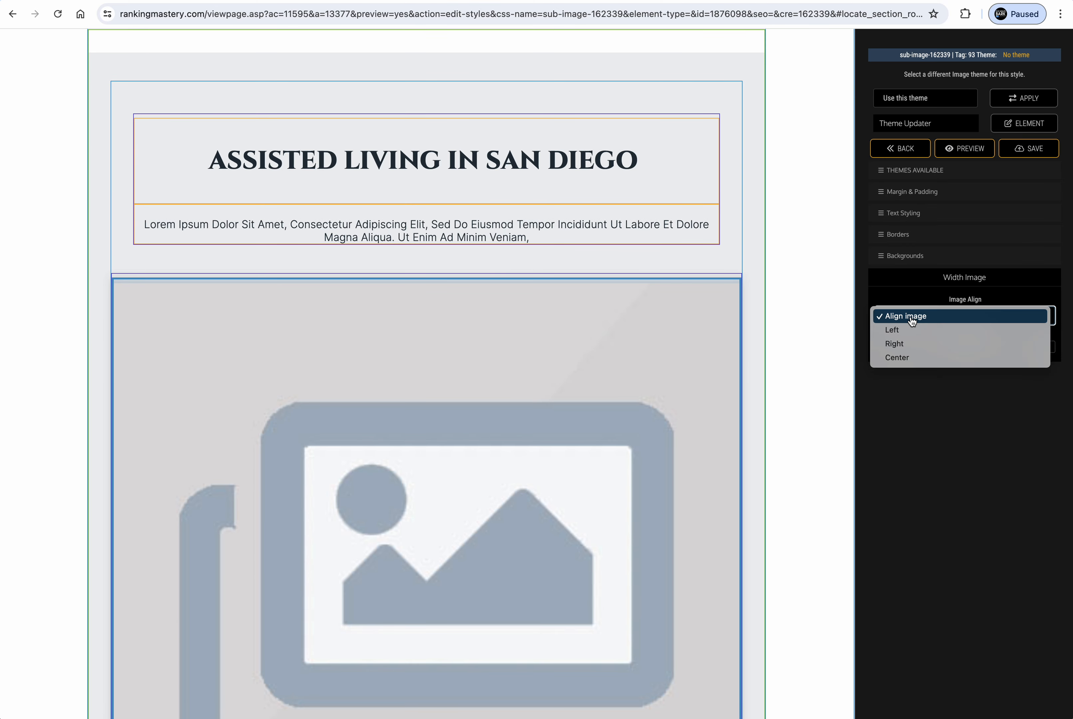
{"action": "left_click", "coordinate": [907, 359]}
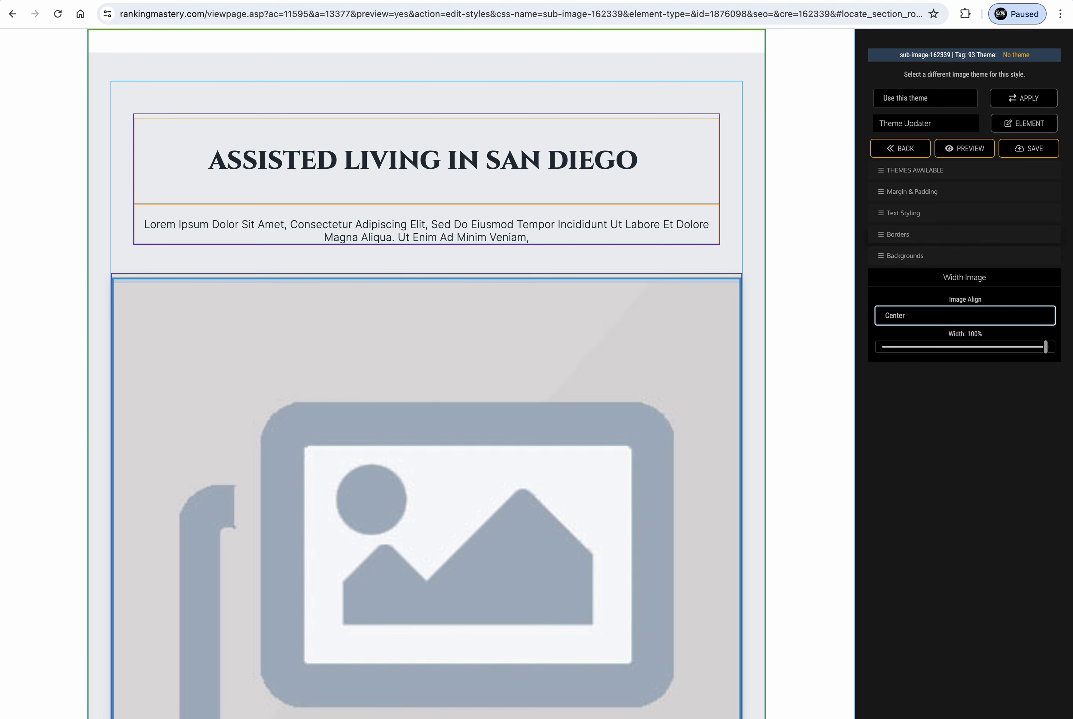
Place the Evolve Capital Lending logo in the image element and replace it with the last white building photo from My Images
{"action": "left_click_drag", "start_coordinate": [730, 325], "coordinate": [552, 423]}
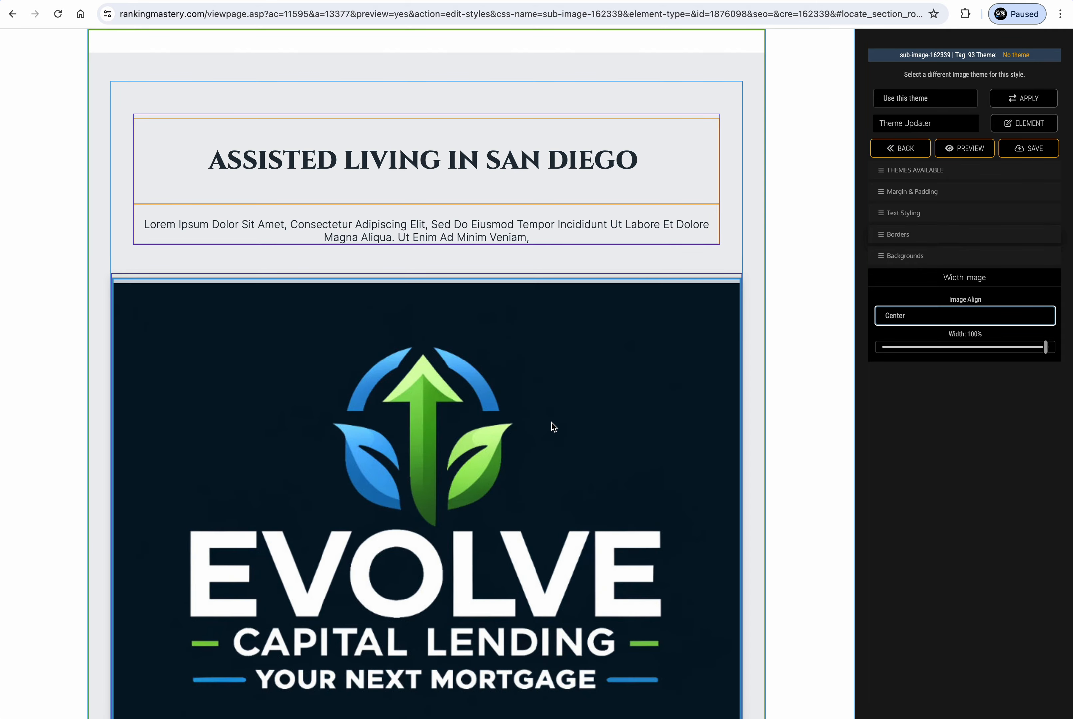
{"action": "scroll", "coordinate": [552, 422], "scroll_direction": "down", "scroll_amount": 2}
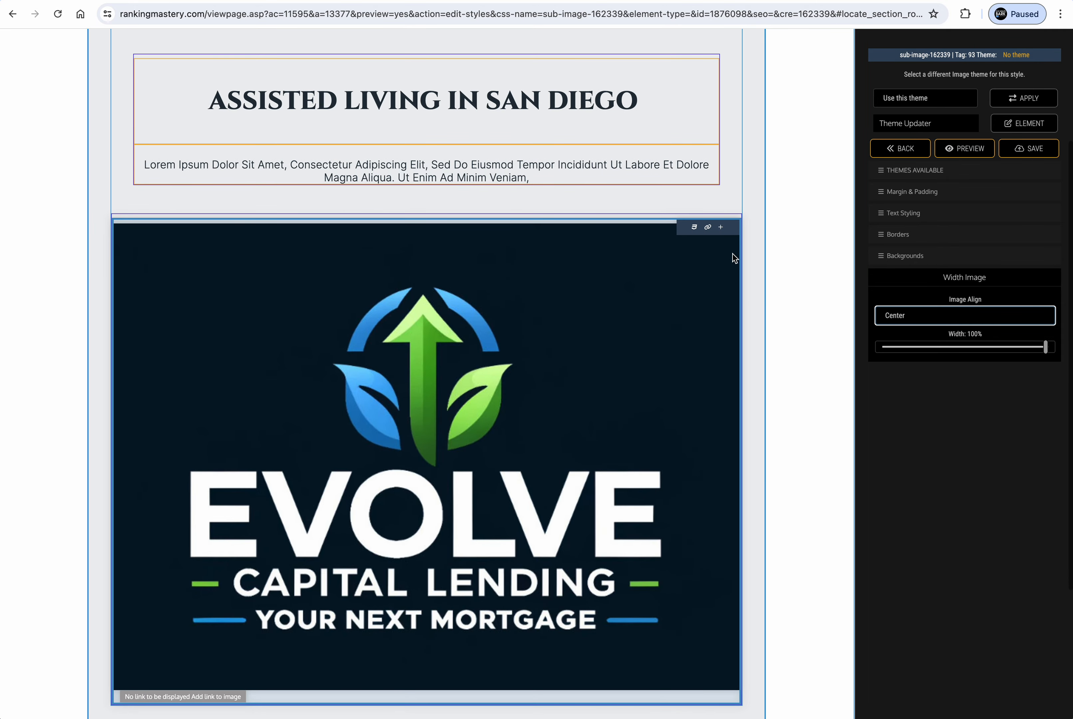
{"action": "left_click", "coordinate": [695, 231]}
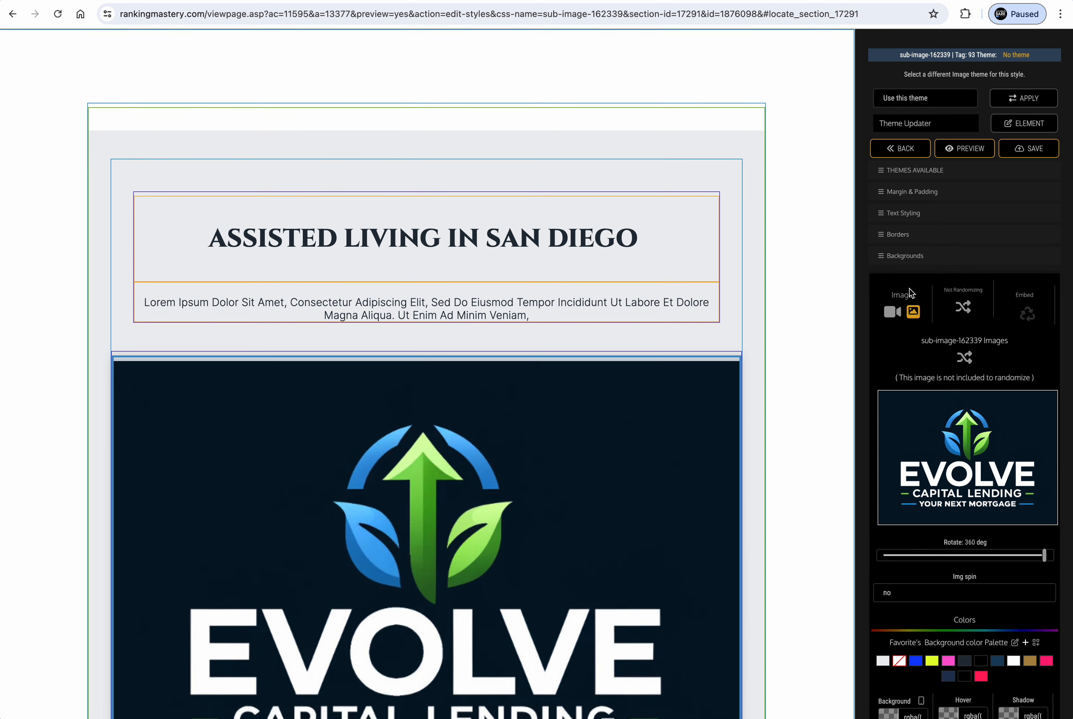
{"action": "left_click", "coordinate": [945, 436]}
{"action": "scroll", "coordinate": [563, 306], "scroll_direction": "down", "scroll_amount": 5}
{"action": "scroll", "coordinate": [563, 307], "scroll_direction": "down", "scroll_amount": 3}
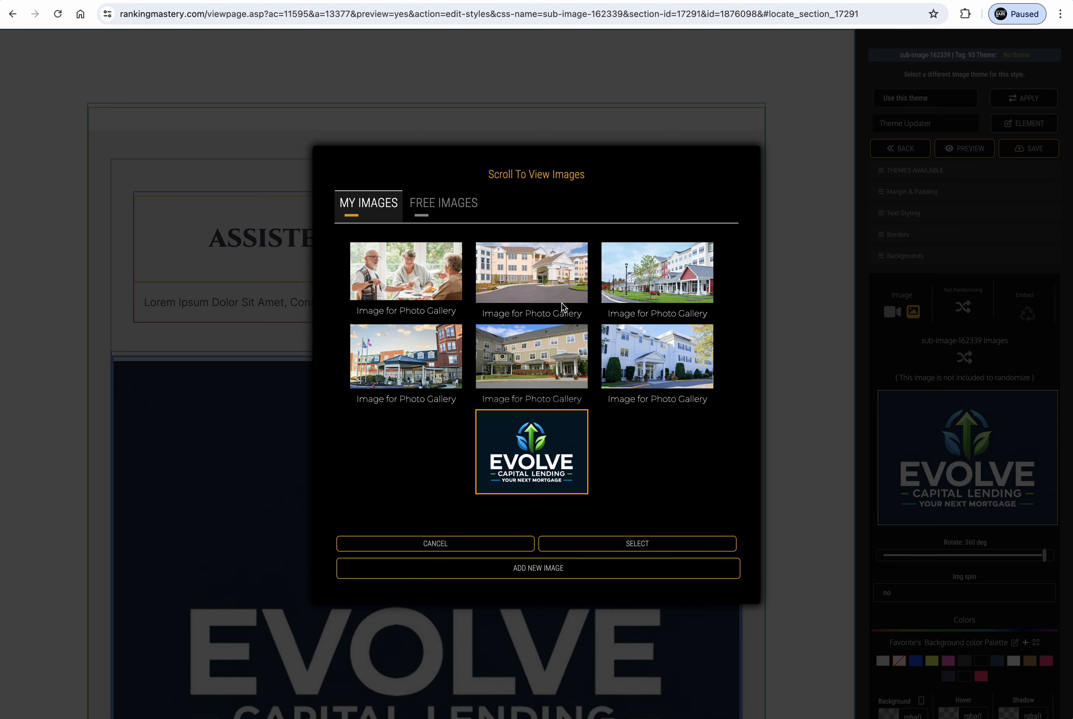
{"action": "left_click", "coordinate": [645, 347]}
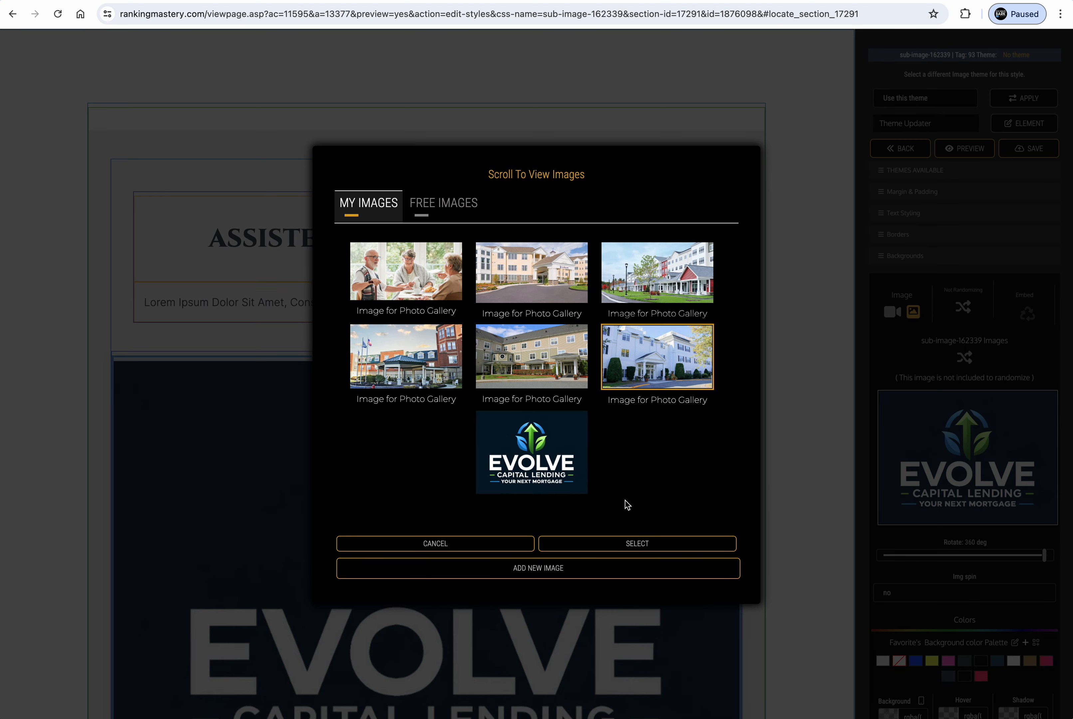
{"action": "left_click", "coordinate": [633, 545]}
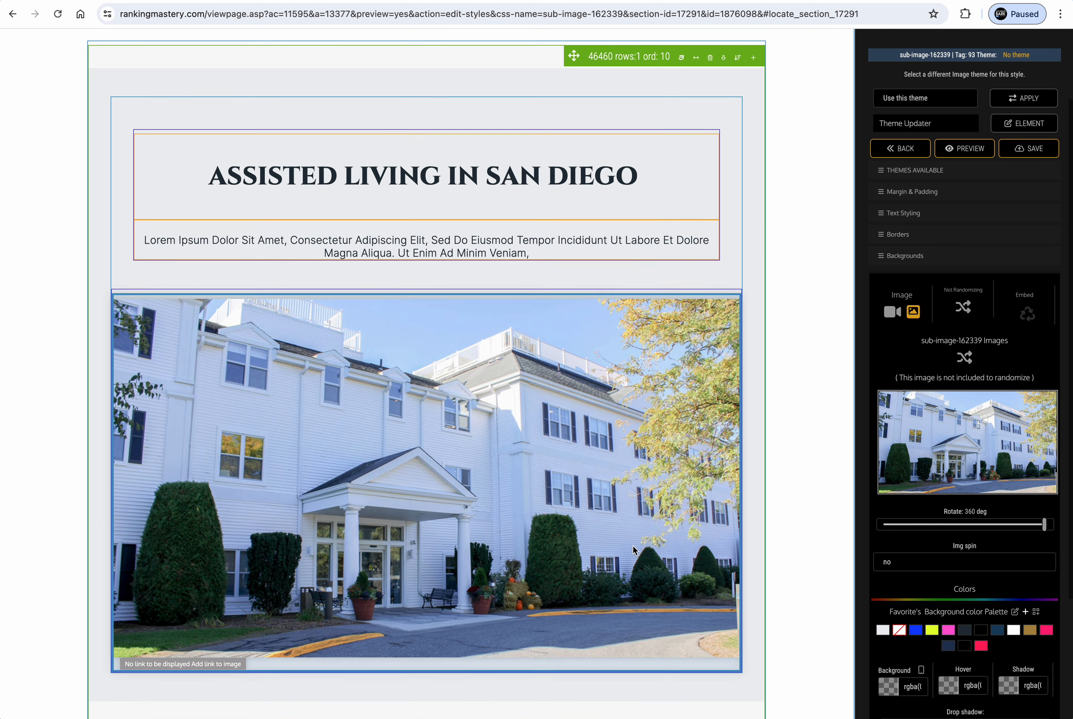
Rotate the building photo to 284 degrees and check its image spin setting, leaving it at "no"
{"action": "left_click", "coordinate": [926, 525]}
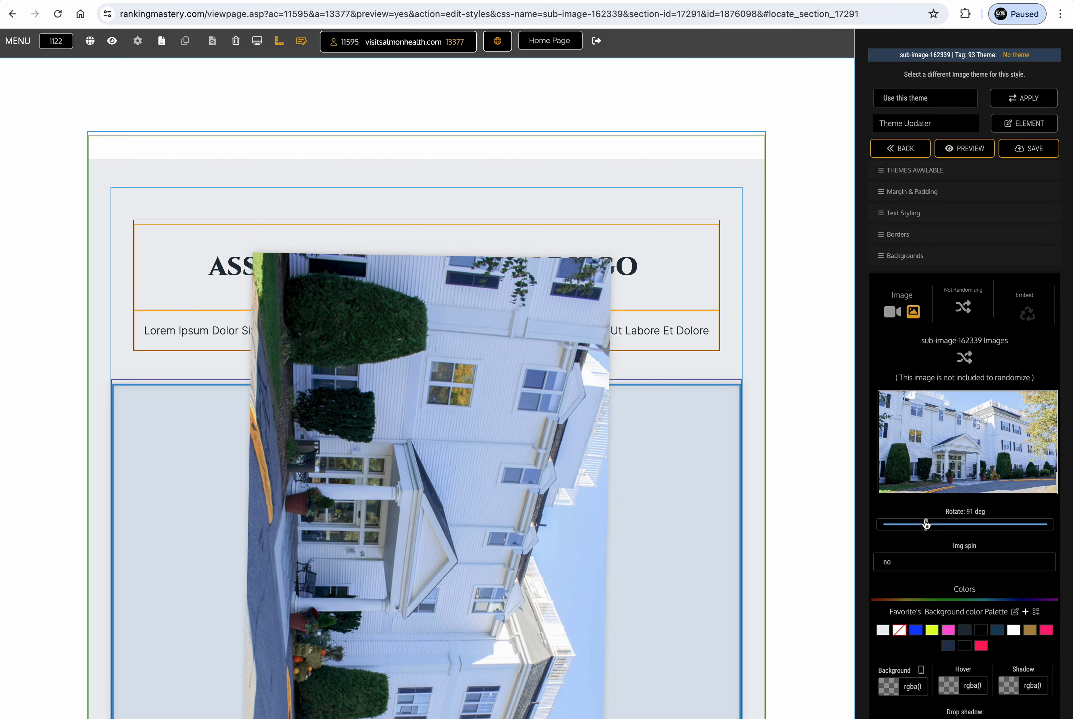
{"action": "left_click_drag", "start_coordinate": [926, 525], "coordinate": [1012, 524]}
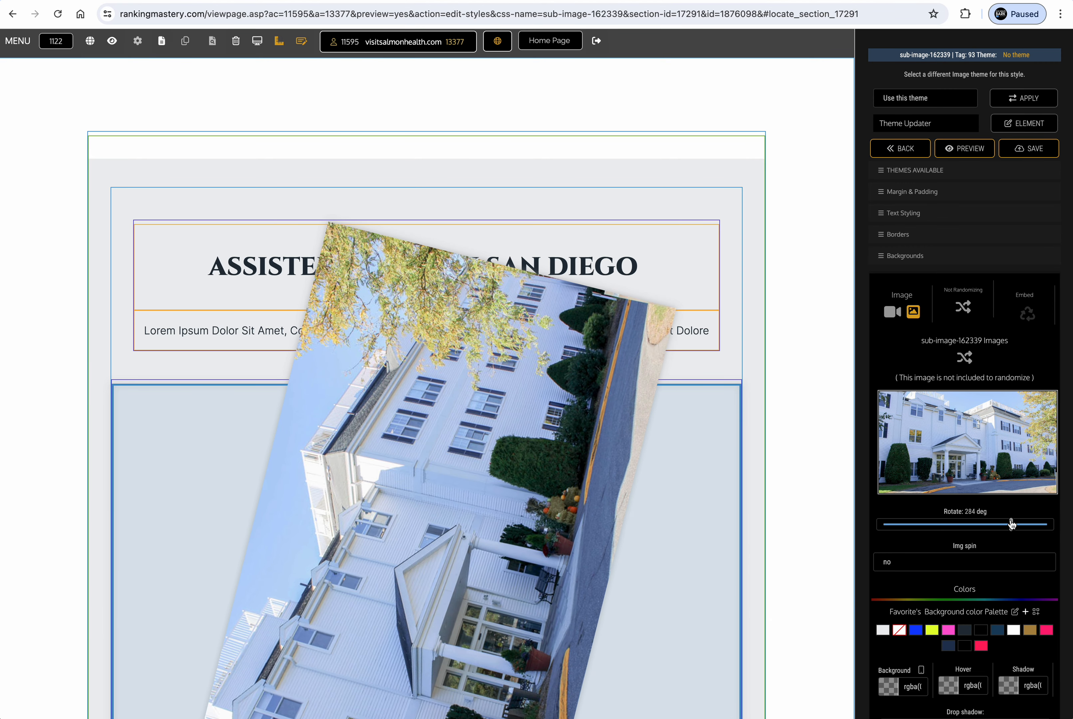
{"action": "left_click", "coordinate": [958, 568]}
{"action": "left_click", "coordinate": [875, 508]}
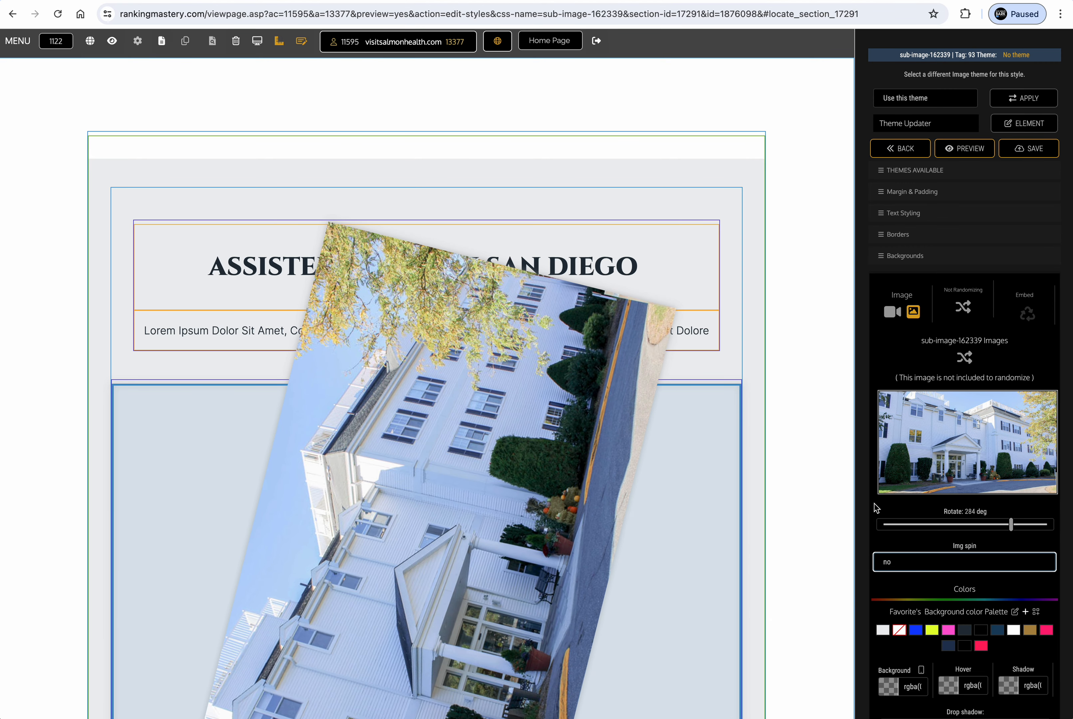
Check the remaining image color and alignment style options, and reload the page to discard the unsaved building photo and rotation
{"action": "scroll", "coordinate": [875, 503], "scroll_direction": "down", "scroll_amount": 5}
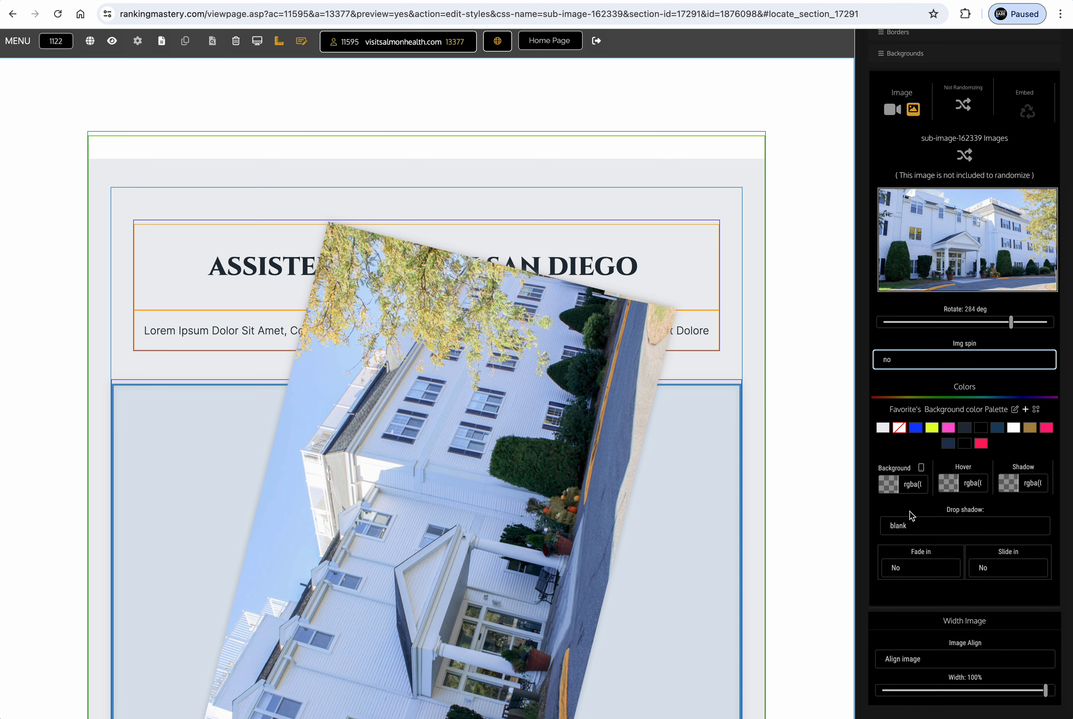
{"action": "left_click", "coordinate": [900, 660]}
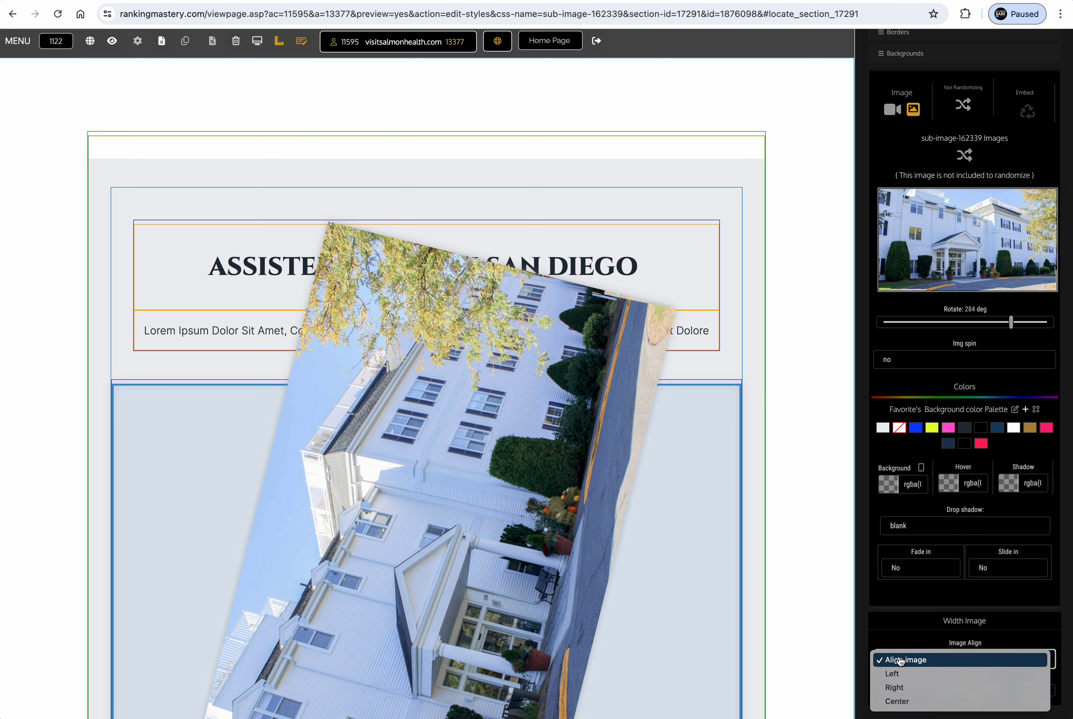
{"action": "left_click", "coordinate": [122, 47]}
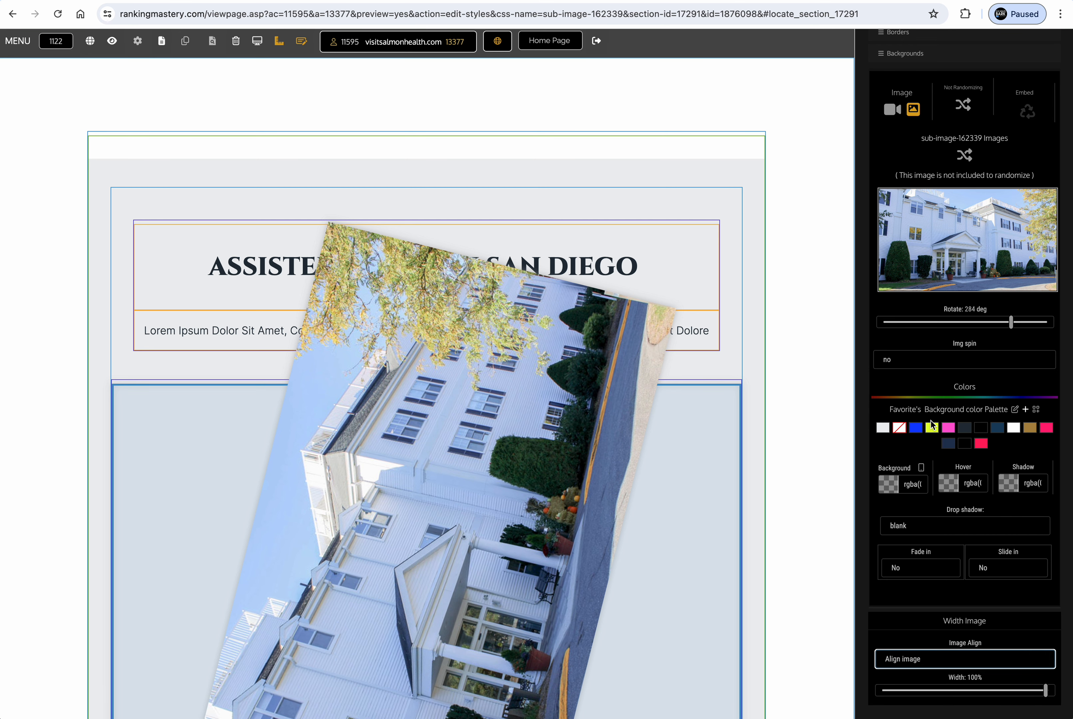
{"action": "scroll", "coordinate": [988, 365], "scroll_direction": "down", "scroll_amount": 1}
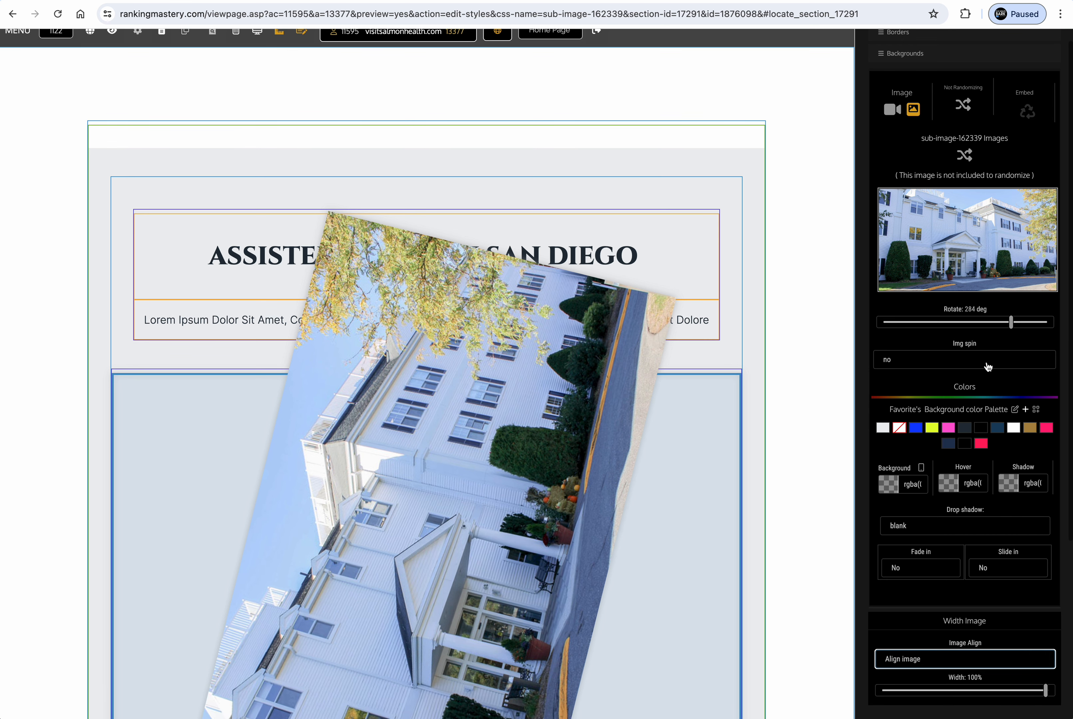
{"action": "left_click", "coordinate": [57, 14]}
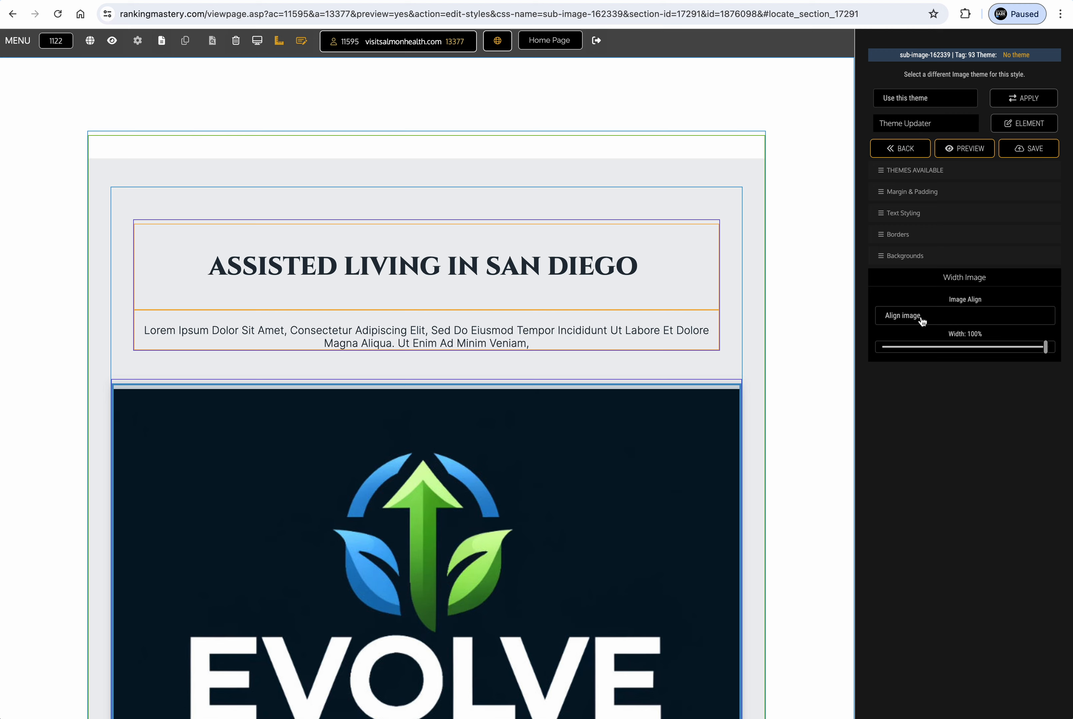
Set the Evolve Capital Lending logo's width to 31% and its image alignment to Center, and apply the style
{"action": "mouse_move", "coordinate": [936, 349]}
{"action": "left_mouse_down"}
{"action": "mouse_move", "coordinate": [946, 348]}
{"action": "mouse_move", "coordinate": [933, 347]}
{"action": "left_mouse_up"}
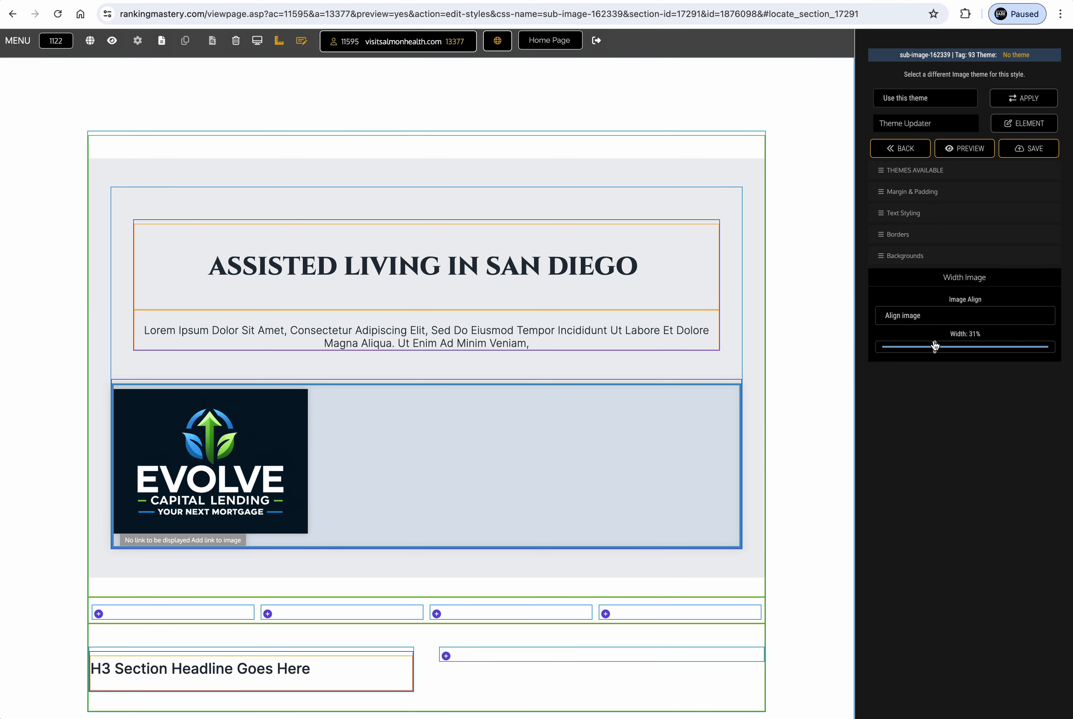
{"action": "left_click", "coordinate": [923, 317]}
{"action": "left_click", "coordinate": [919, 357]}
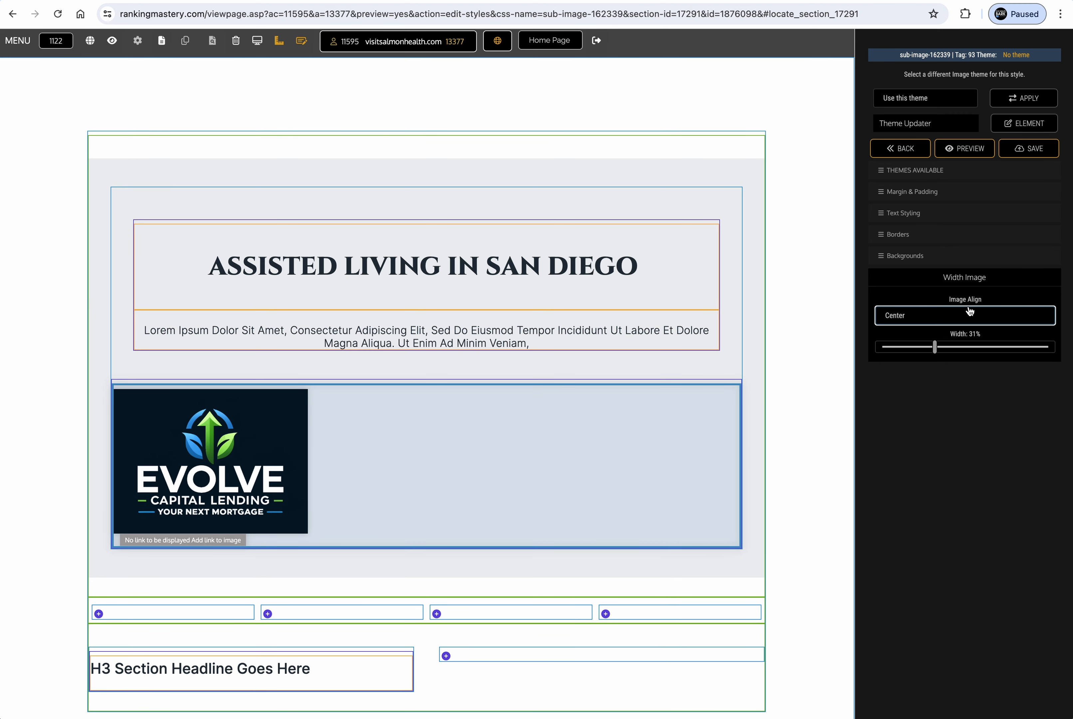
{"action": "left_click", "coordinate": [968, 154]}
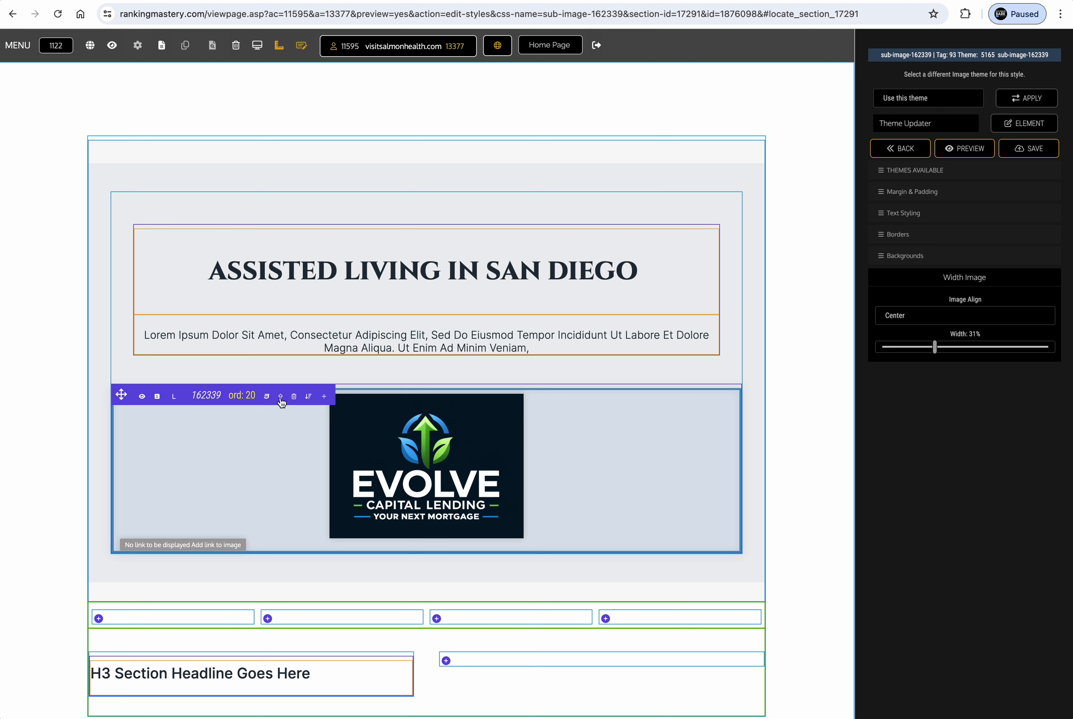
Add a button element and a bullet list element below the logo image in the heading section
{"action": "mouse_move", "coordinate": [144, 398]}
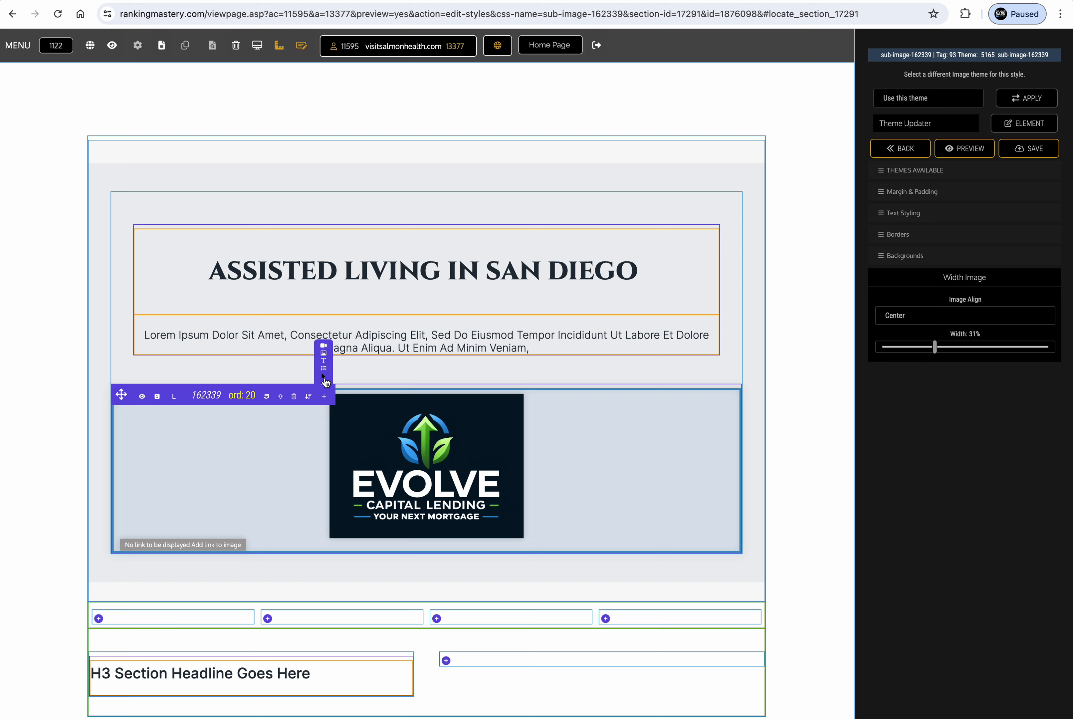
{"action": "left_click", "coordinate": [324, 378]}
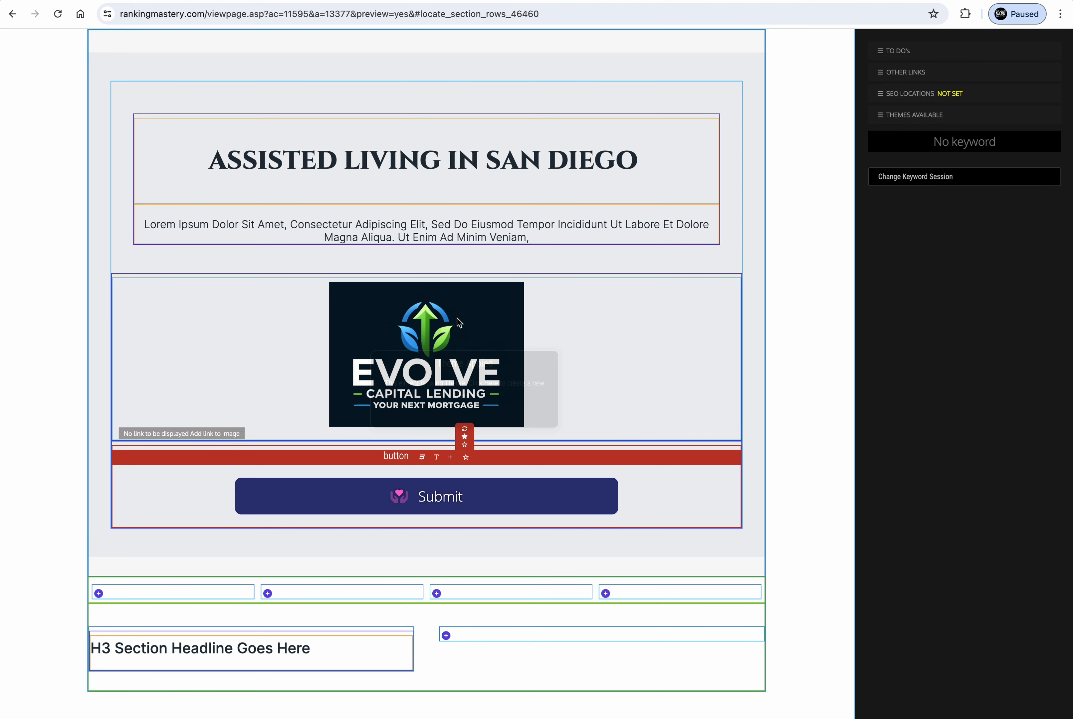
{"action": "mouse_move", "coordinate": [336, 283]}
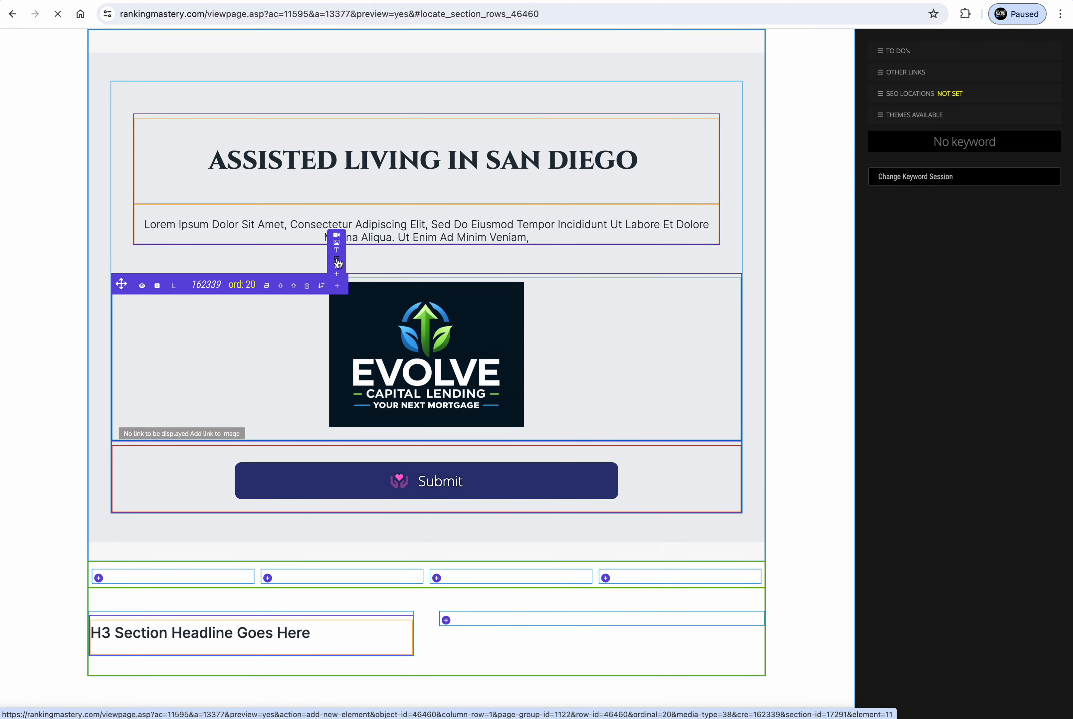
{"action": "scroll", "coordinate": [352, 410], "scroll_direction": "down", "scroll_amount": 2}
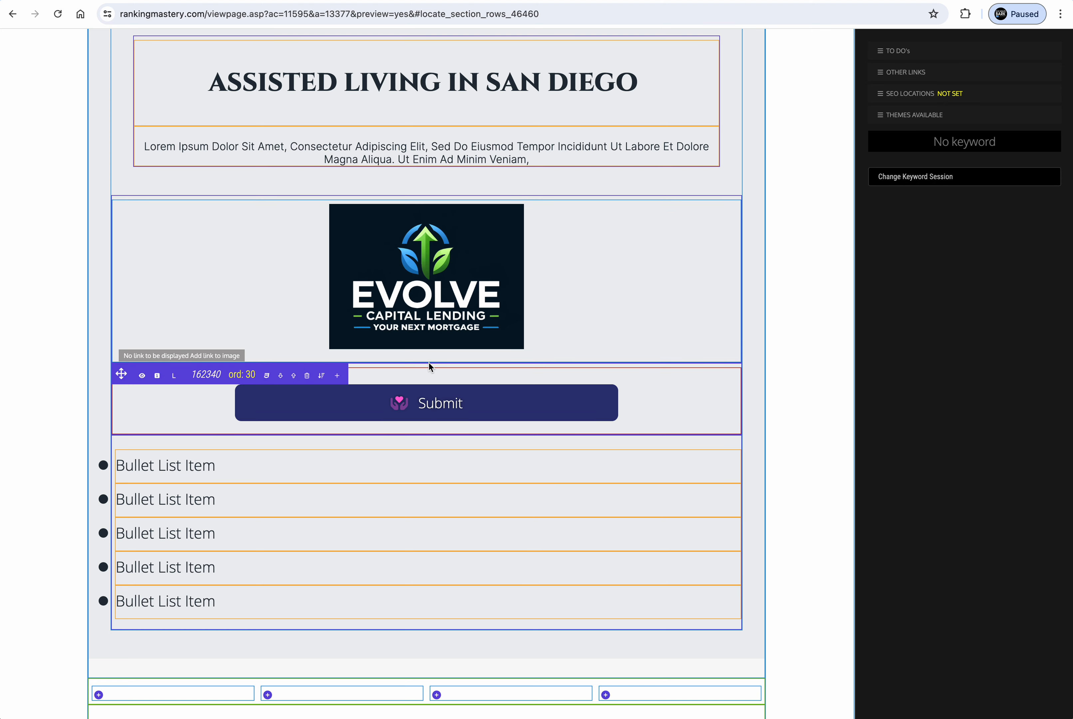
Examine the quick-add options on the button element and the list of further element types available for row 1
{"action": "mouse_move", "coordinate": [339, 372]}
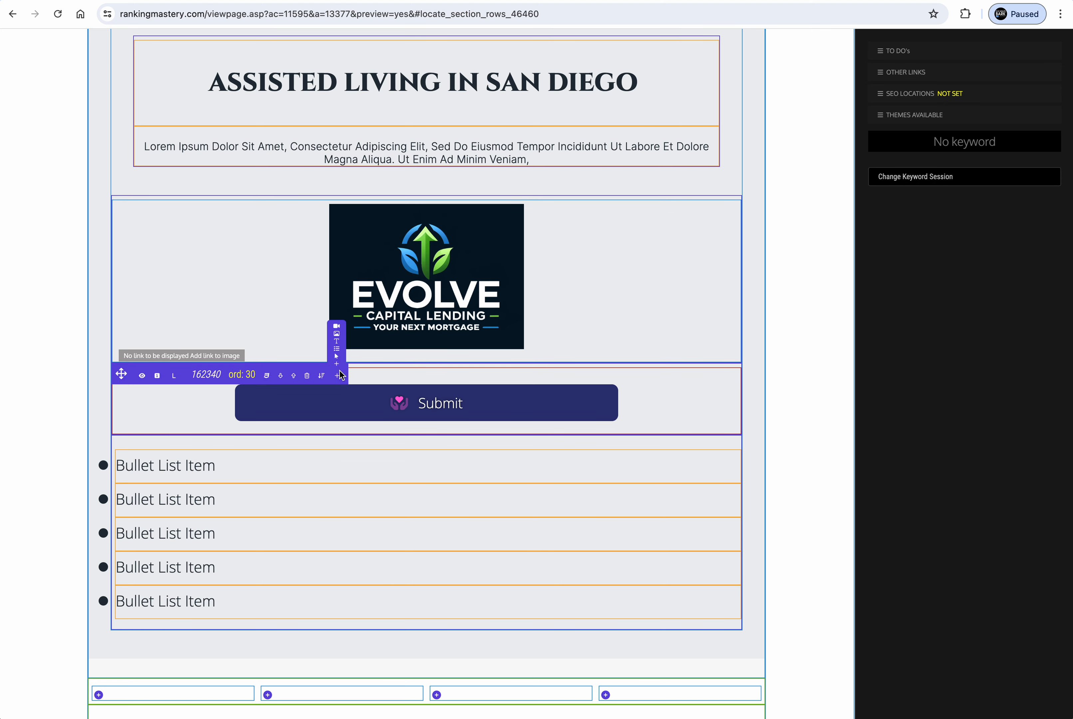
{"action": "left_click", "coordinate": [338, 331]}
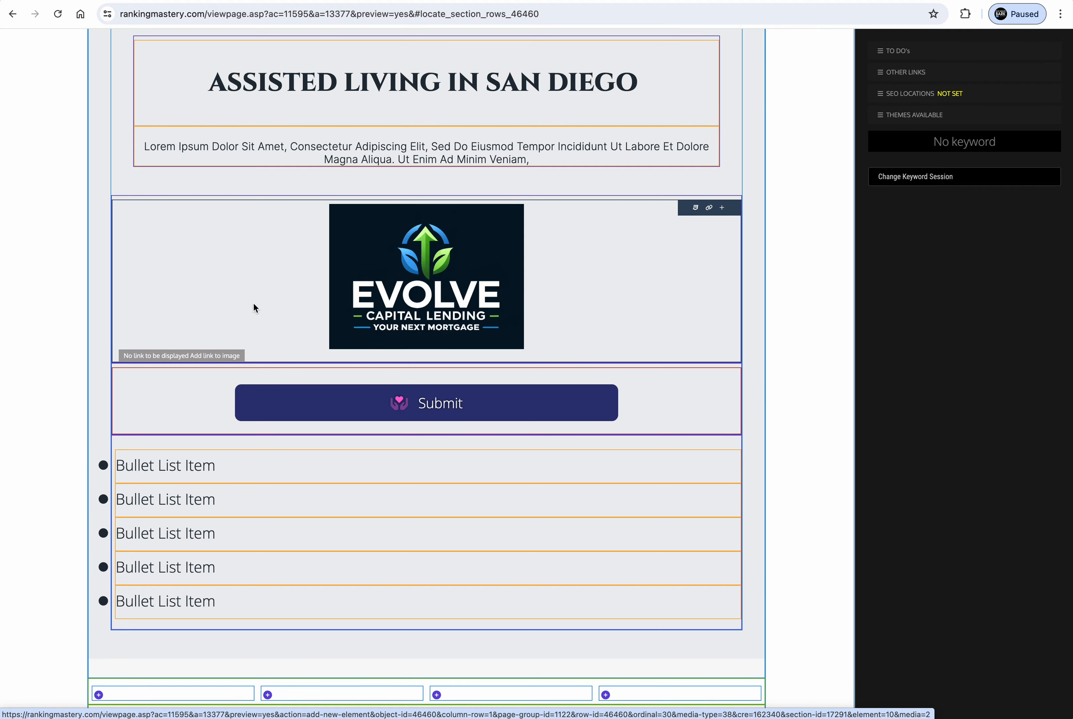
{"action": "scroll", "coordinate": [193, 572], "scroll_direction": "down", "scroll_amount": 3}
{"action": "scroll", "coordinate": [193, 559], "scroll_direction": "up", "scroll_amount": 5}
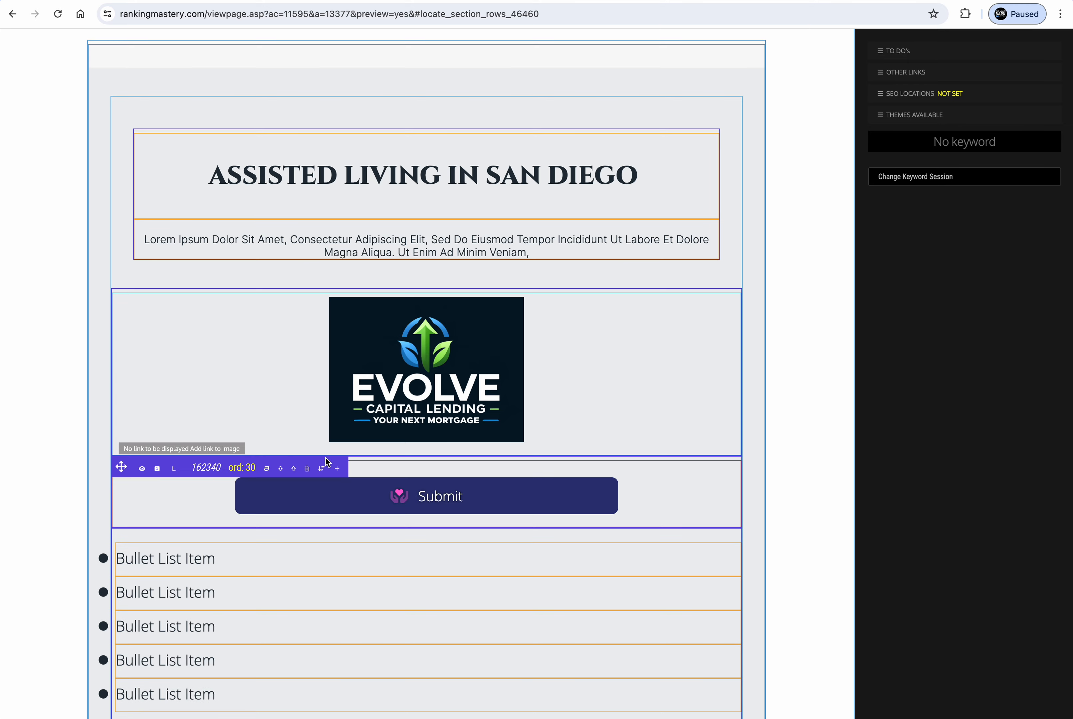
{"action": "left_click", "coordinate": [338, 462]}
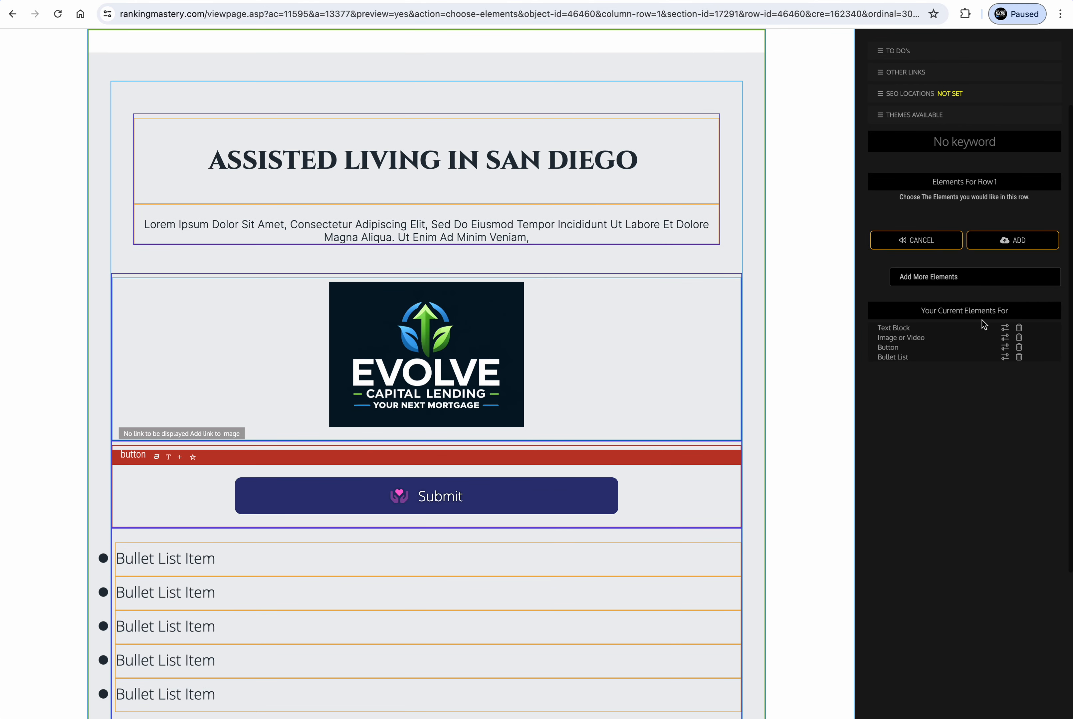
{"action": "left_click", "coordinate": [966, 280]}
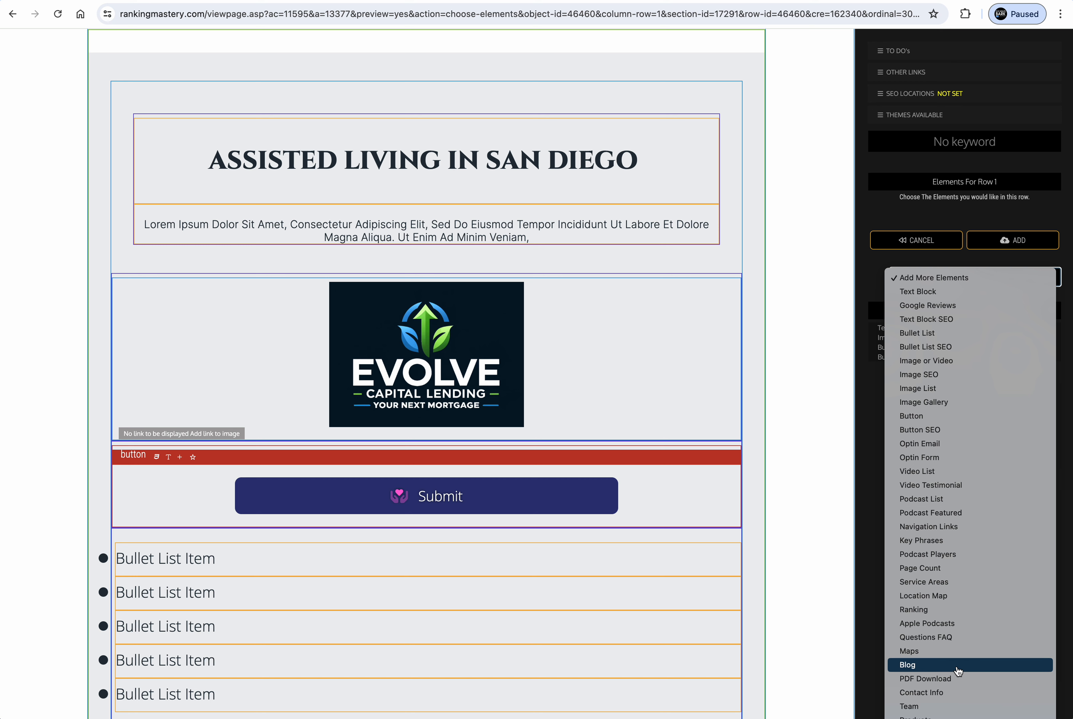
{"action": "scroll", "coordinate": [954, 702], "scroll_direction": "down", "scroll_amount": 2}
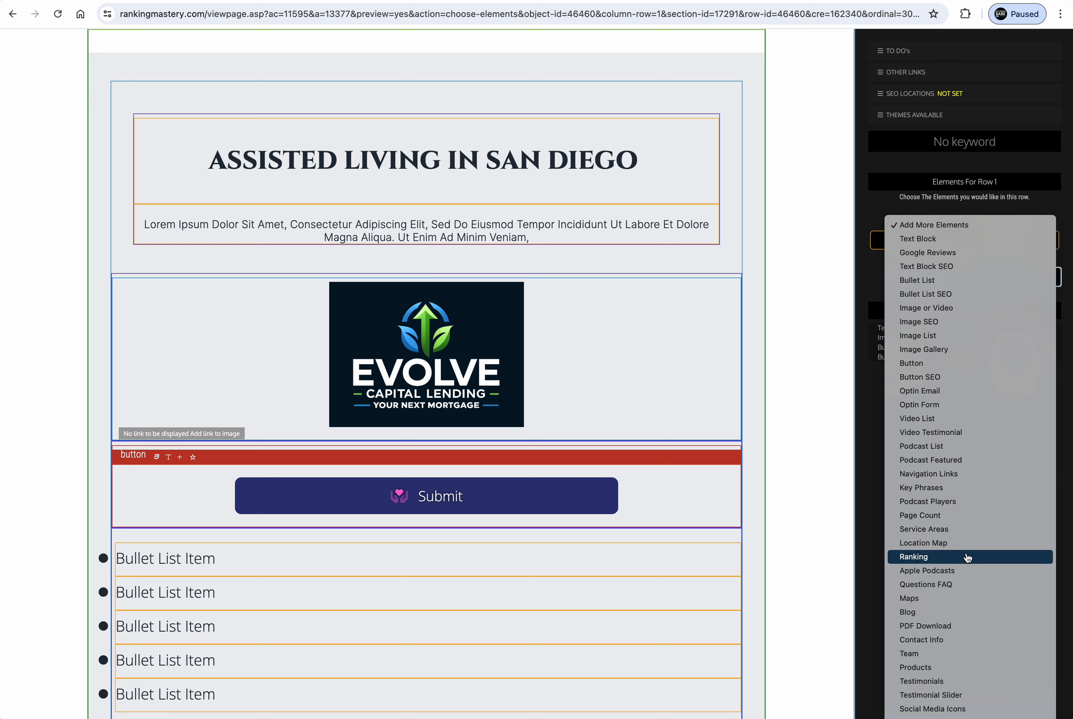
{"action": "left_click", "coordinate": [716, 281]}
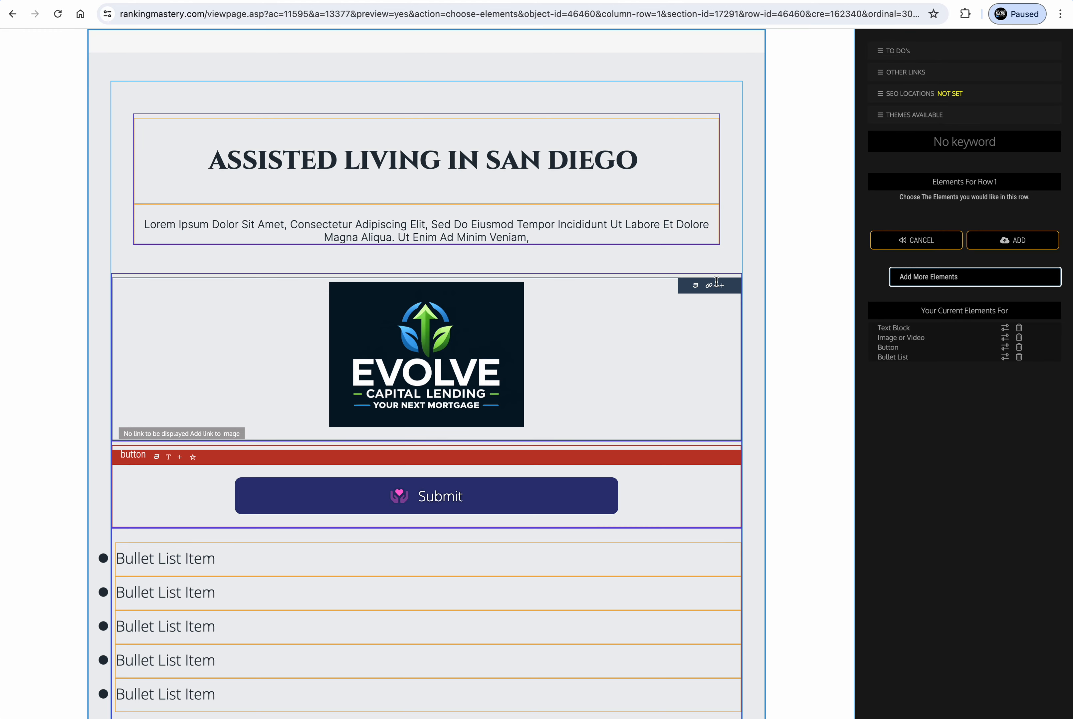
Leave the single-section view for the full home page and look through its sections
{"action": "scroll", "coordinate": [715, 325], "scroll_direction": "up", "scroll_amount": 3}
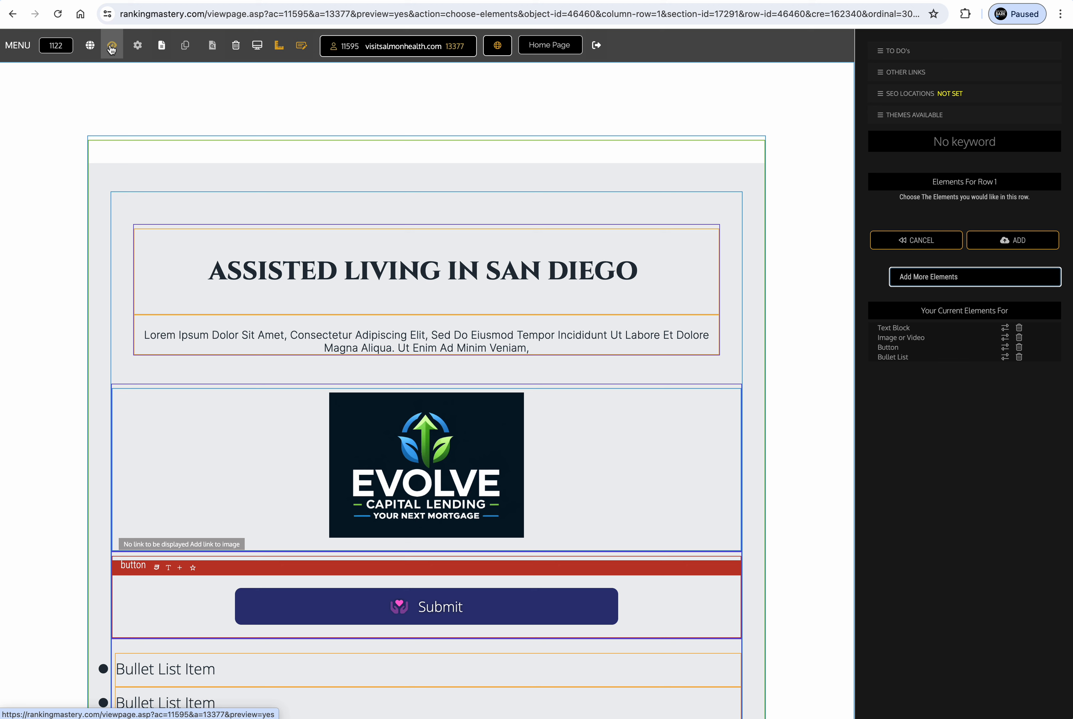
{"action": "mouse_move", "coordinate": [133, 50]}
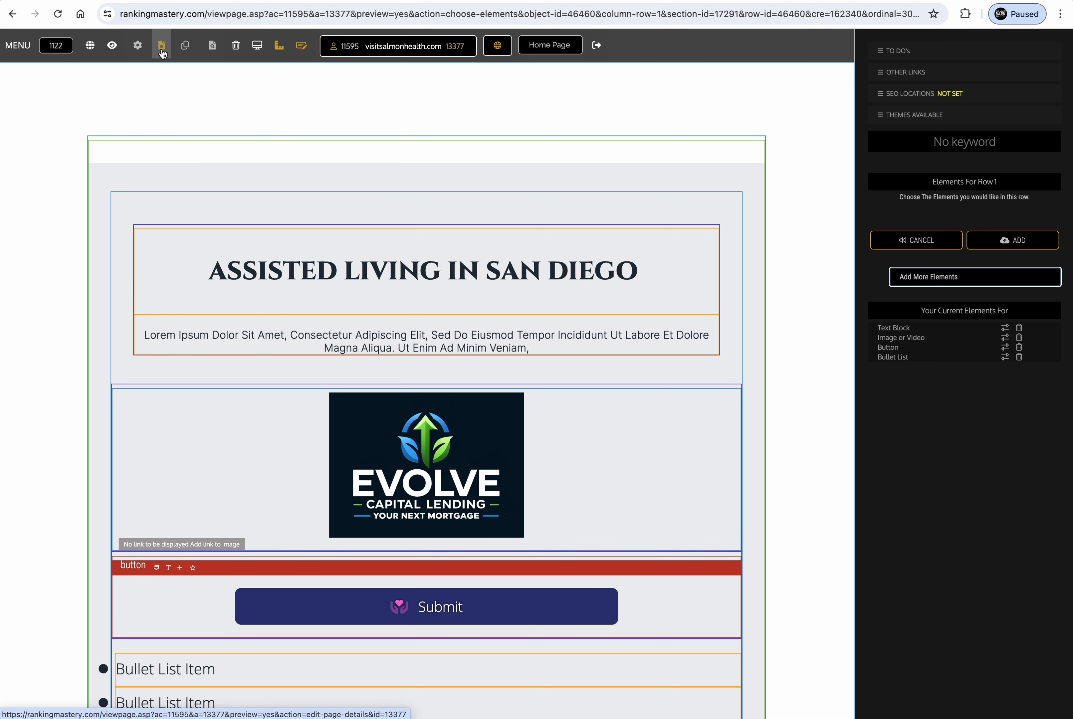
{"action": "mouse_move", "coordinate": [186, 49]}
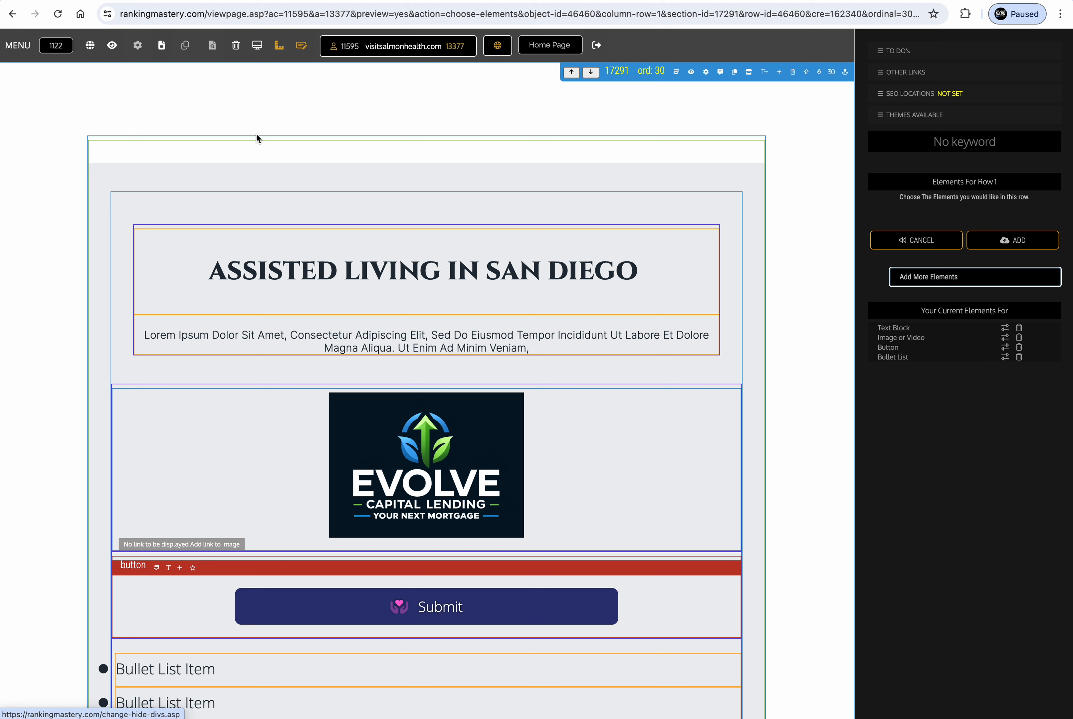
{"action": "left_click", "coordinate": [303, 48]}
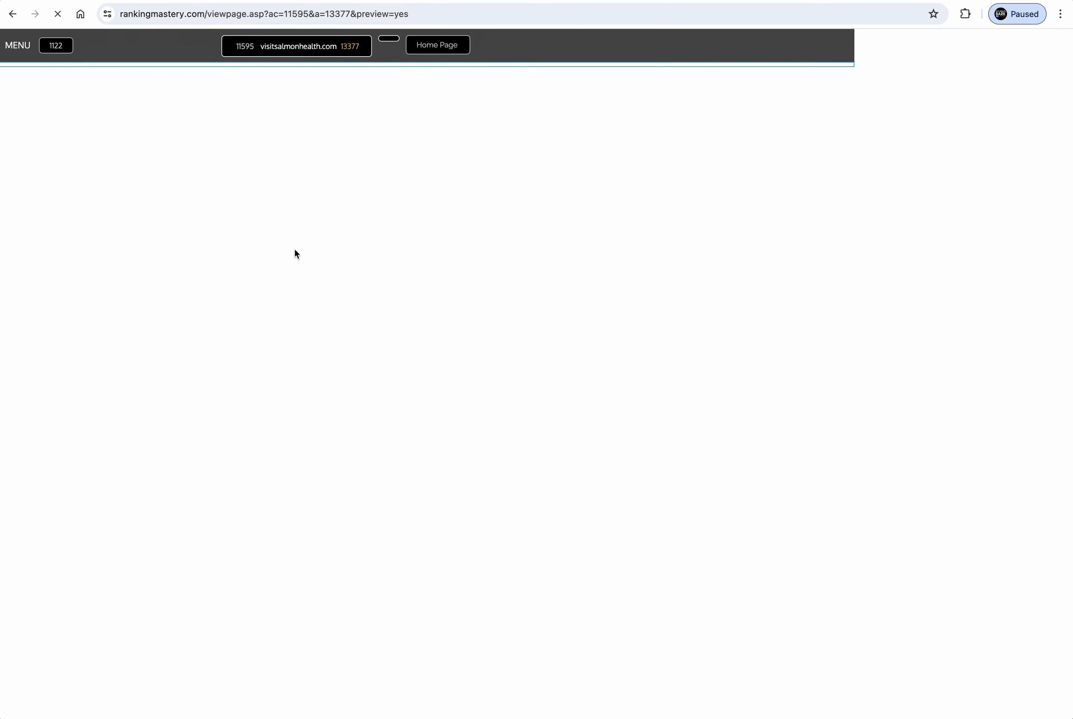
{"action": "scroll", "coordinate": [295, 250], "scroll_direction": "down", "scroll_amount": 15}
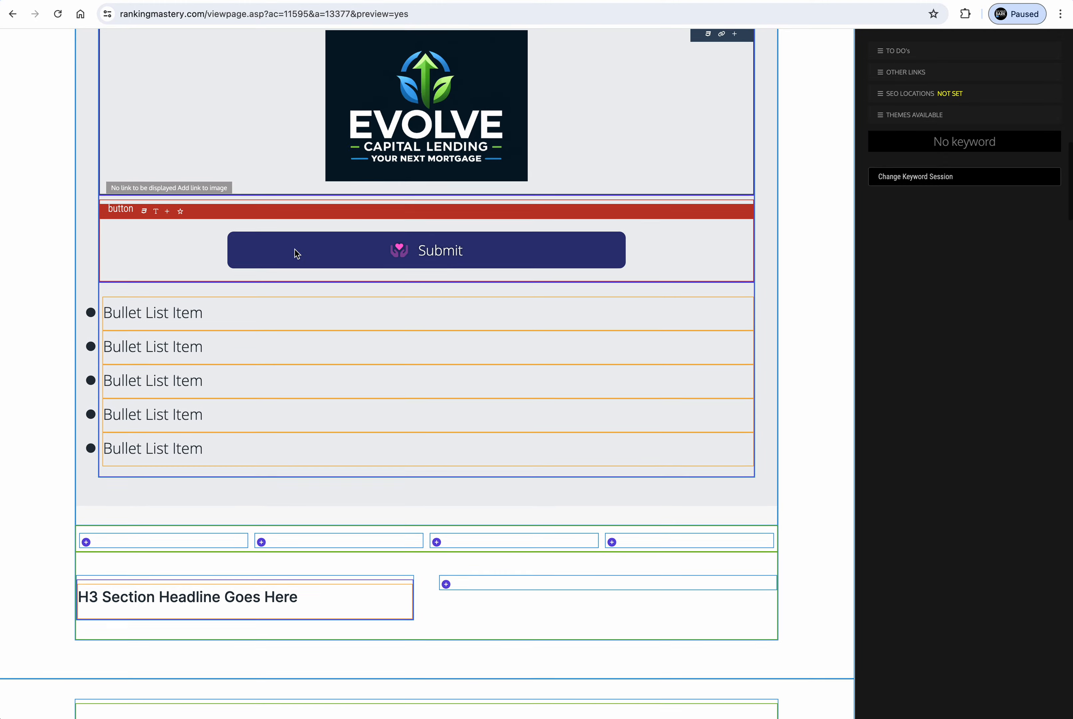
{"action": "scroll", "coordinate": [295, 250], "scroll_direction": "down", "scroll_amount": 5}
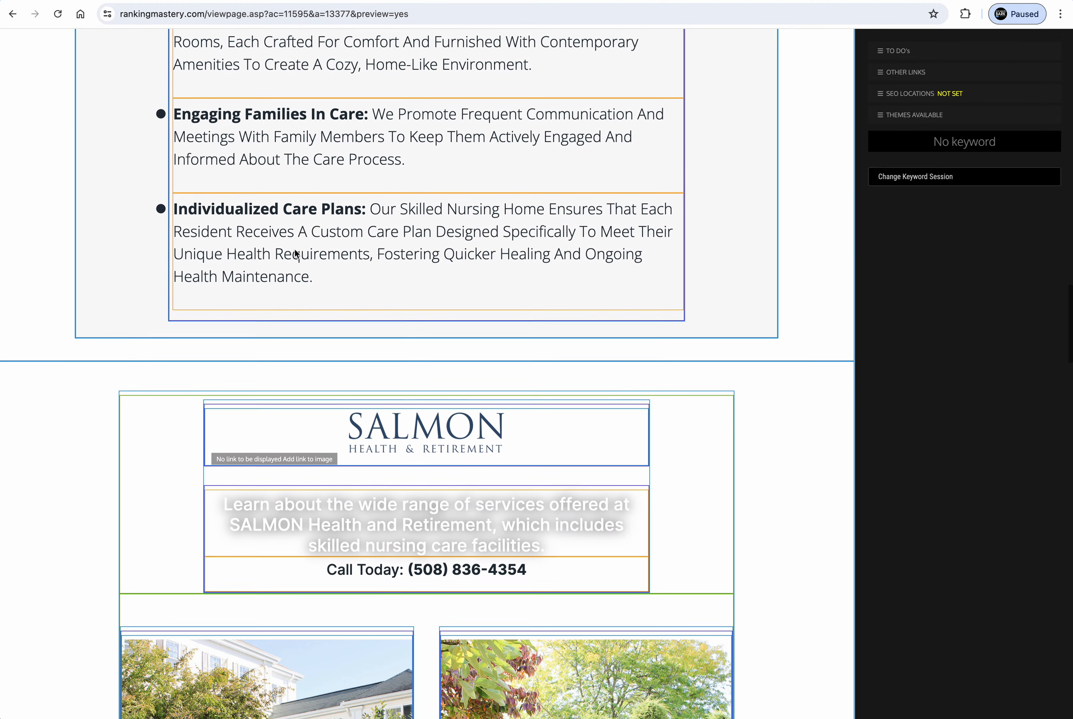
Give the "Call Today" text in the page header the first light color of the favorites text palette
{"action": "scroll", "coordinate": [295, 249], "scroll_direction": "up", "scroll_amount": 20}
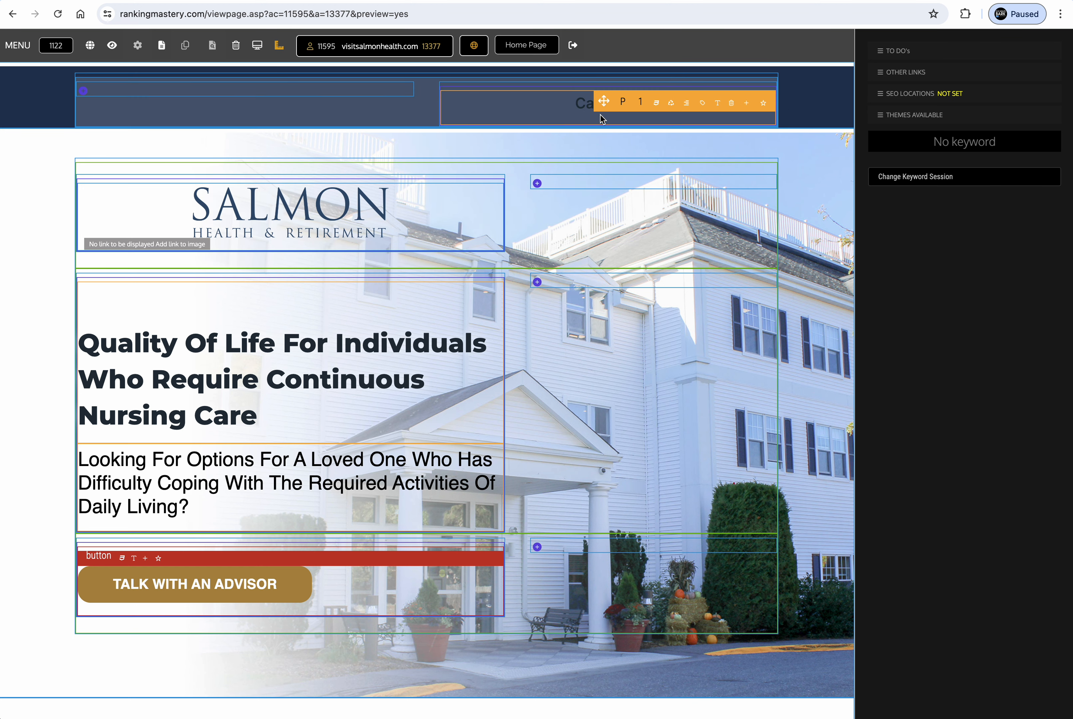
{"action": "left_click", "coordinate": [658, 104]}
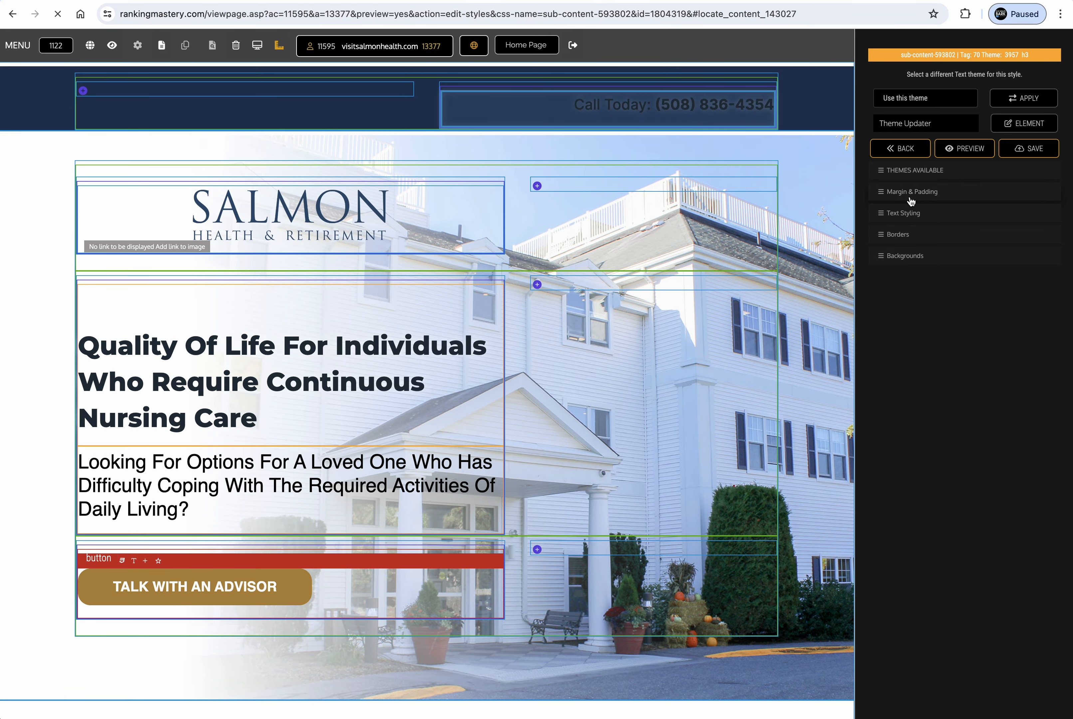
{"action": "left_click", "coordinate": [903, 217]}
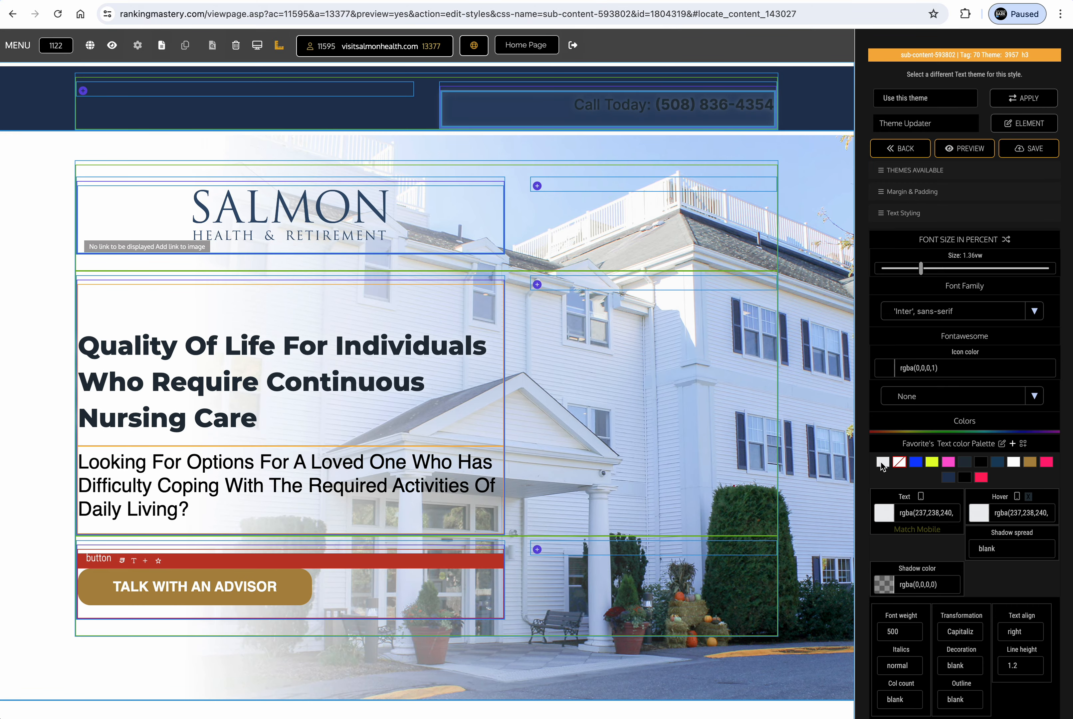
{"action": "left_click", "coordinate": [882, 462]}
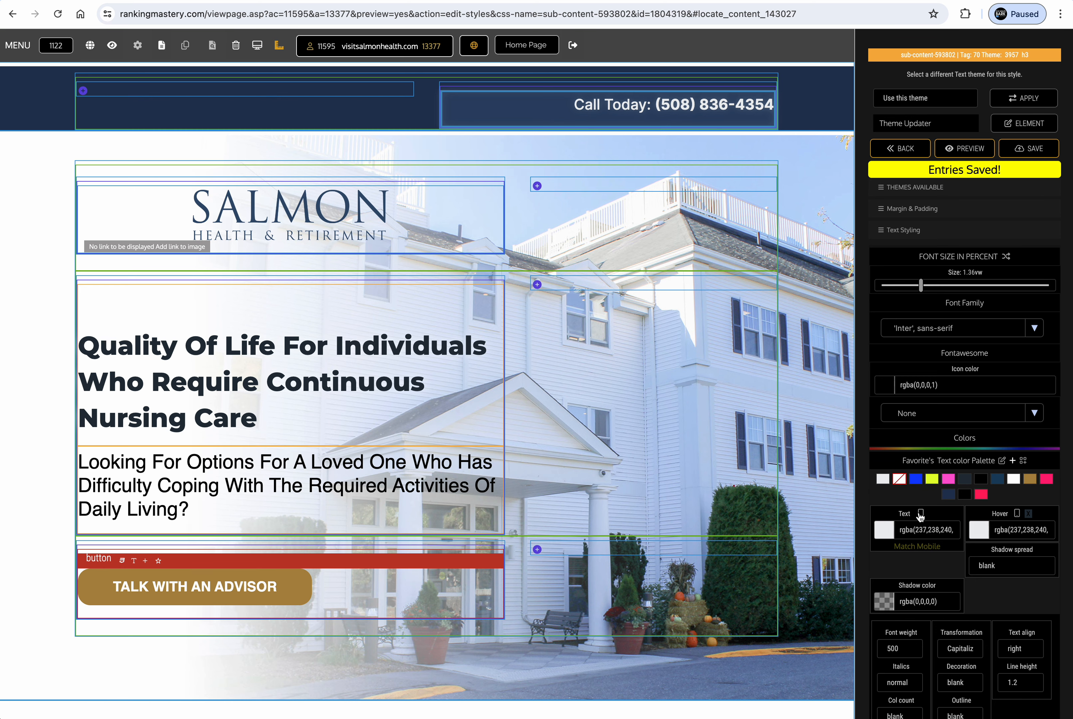
{"action": "left_click", "coordinate": [921, 514]}
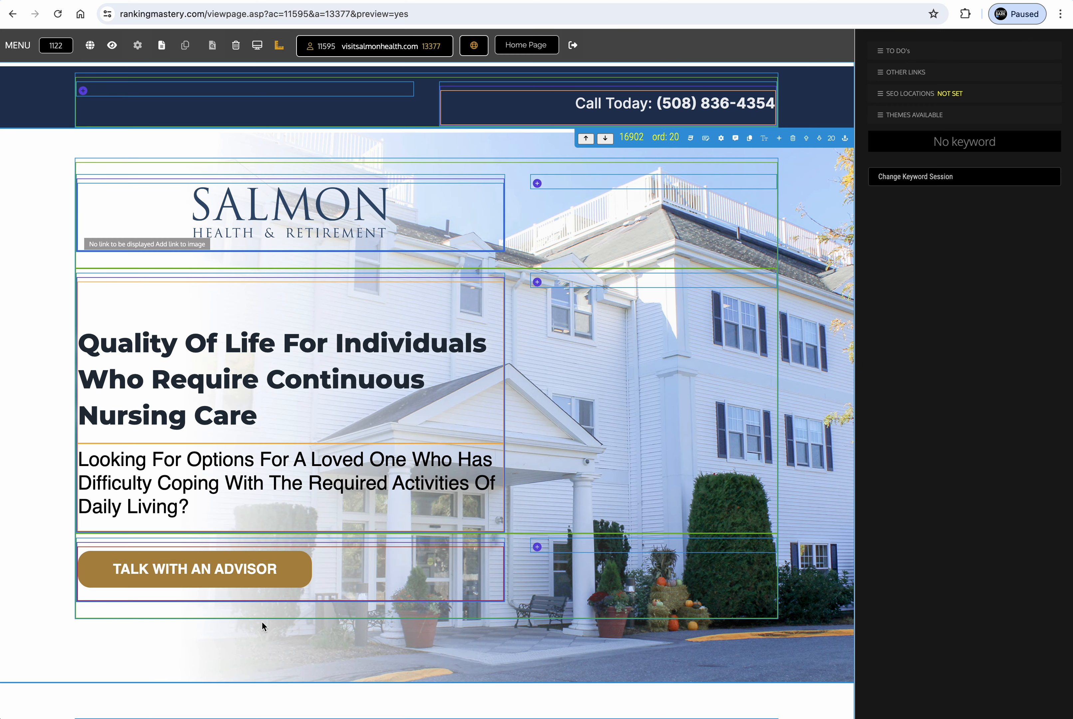
Delete the whole "Assisted Living in San Diego" section, including its logo image, button and bullet list, from the home page
{"action": "scroll", "coordinate": [267, 585], "scroll_direction": "down", "scroll_amount": 10}
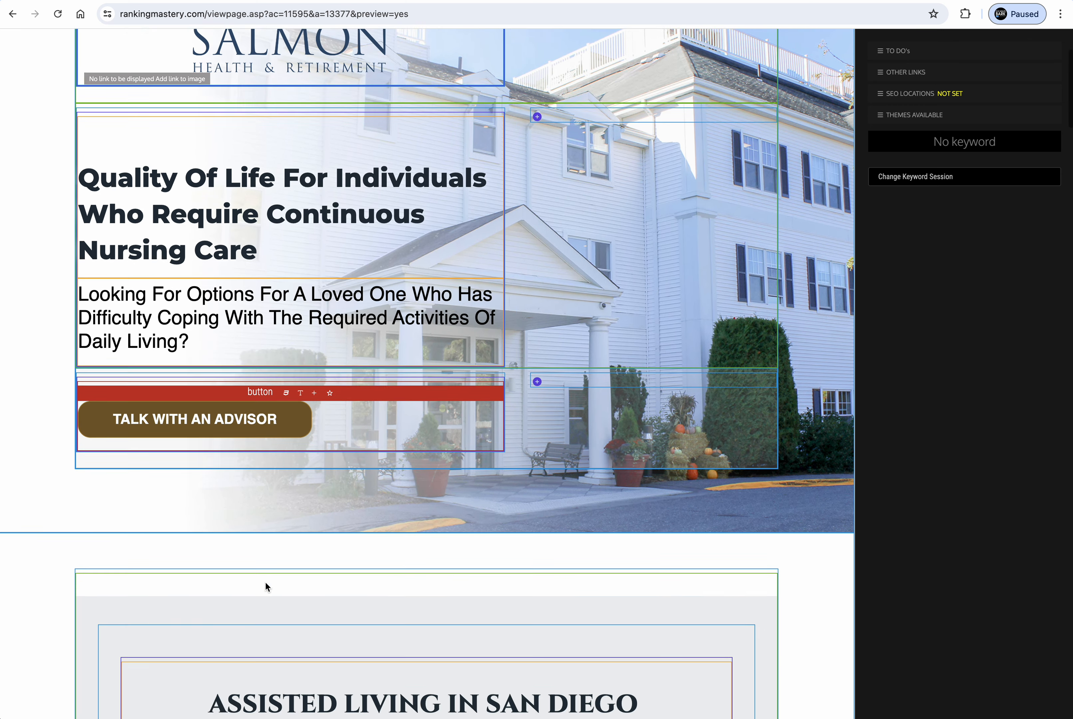
{"action": "scroll", "coordinate": [265, 581], "scroll_direction": "down", "scroll_amount": 10}
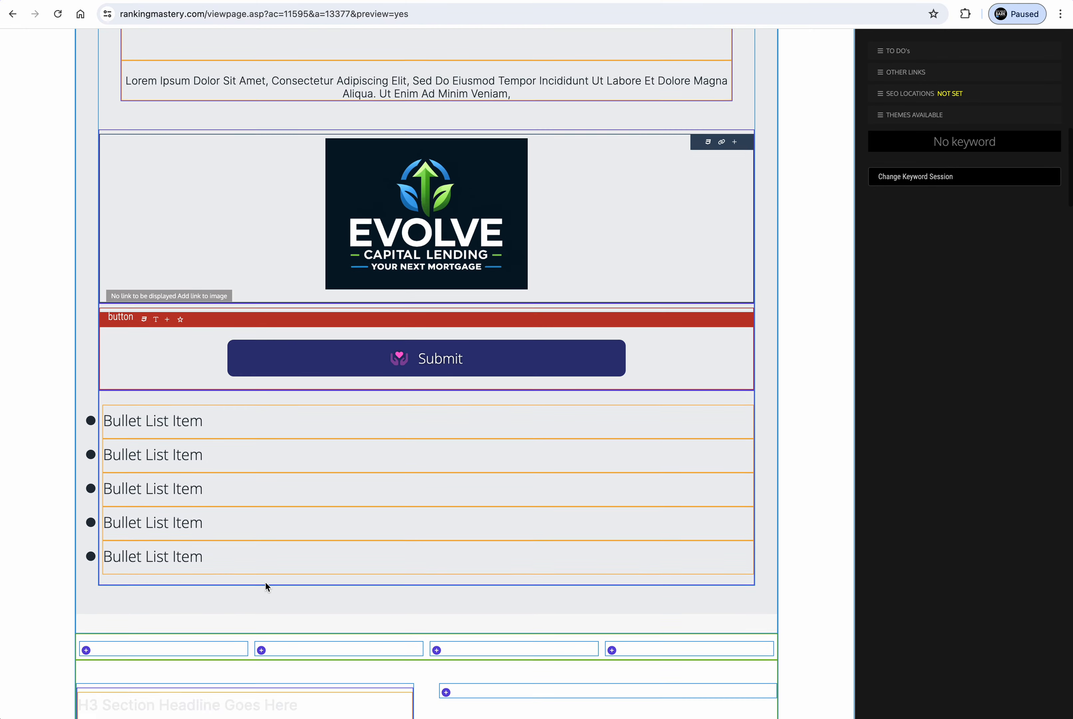
{"action": "scroll", "coordinate": [265, 581], "scroll_direction": "up", "scroll_amount": 5}
{"action": "scroll", "coordinate": [734, 142], "scroll_direction": "up", "scroll_amount": 6}
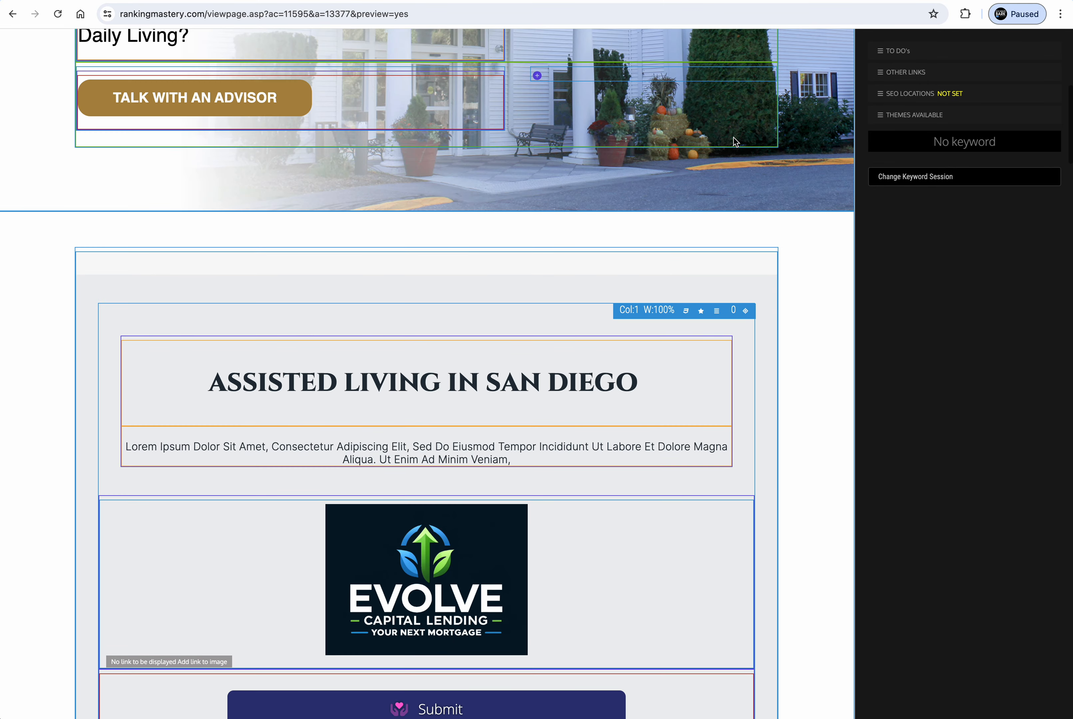
{"action": "left_click", "coordinate": [795, 232]}
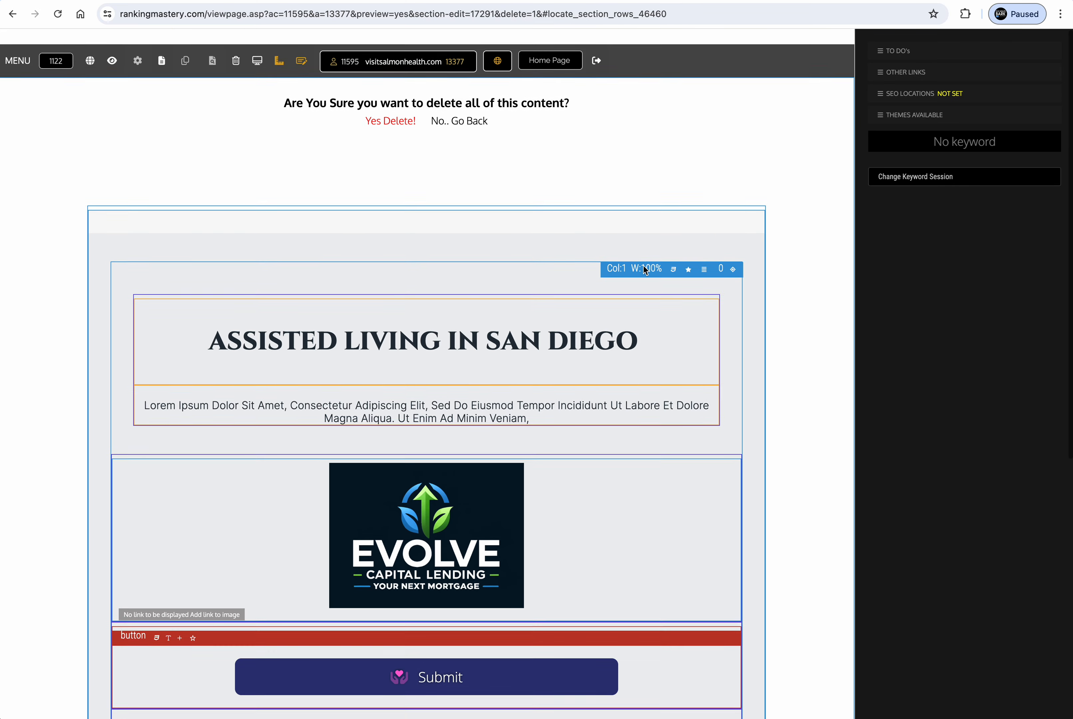
{"action": "left_click", "coordinate": [383, 106]}
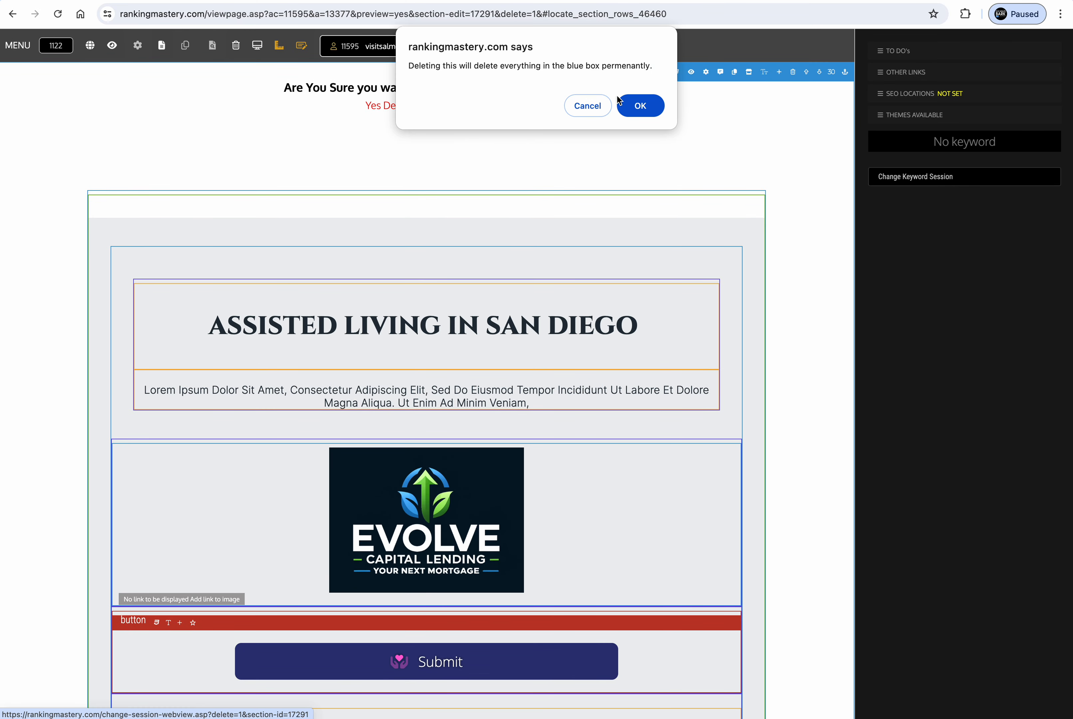
{"action": "left_click", "coordinate": [633, 107]}
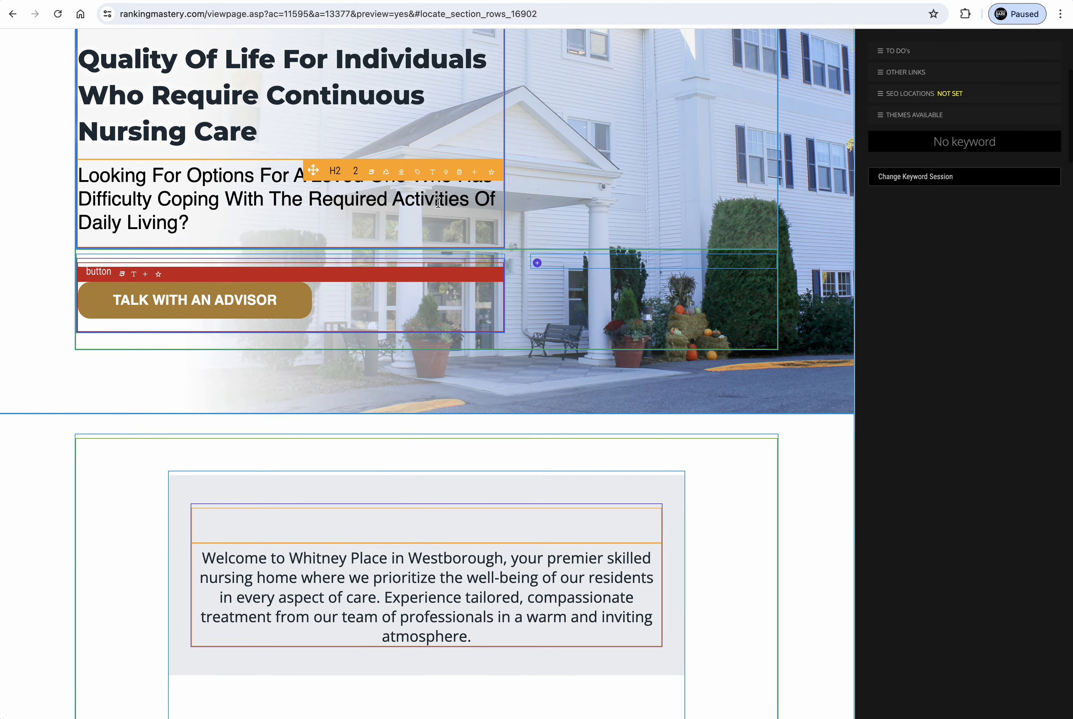
Look through the remaining home page sections down to the contact form and cities heading, and return to the page header
{"action": "scroll", "coordinate": [437, 203], "scroll_direction": "down", "scroll_amount": 20}
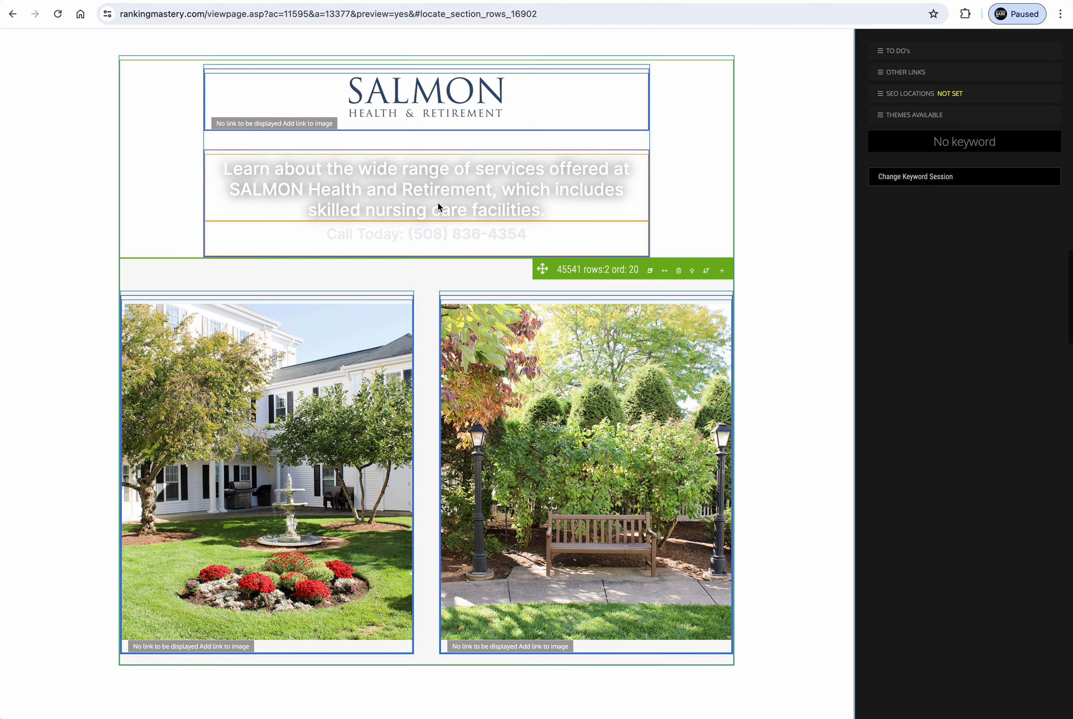
{"action": "scroll", "coordinate": [437, 201], "scroll_direction": "down", "scroll_amount": 20}
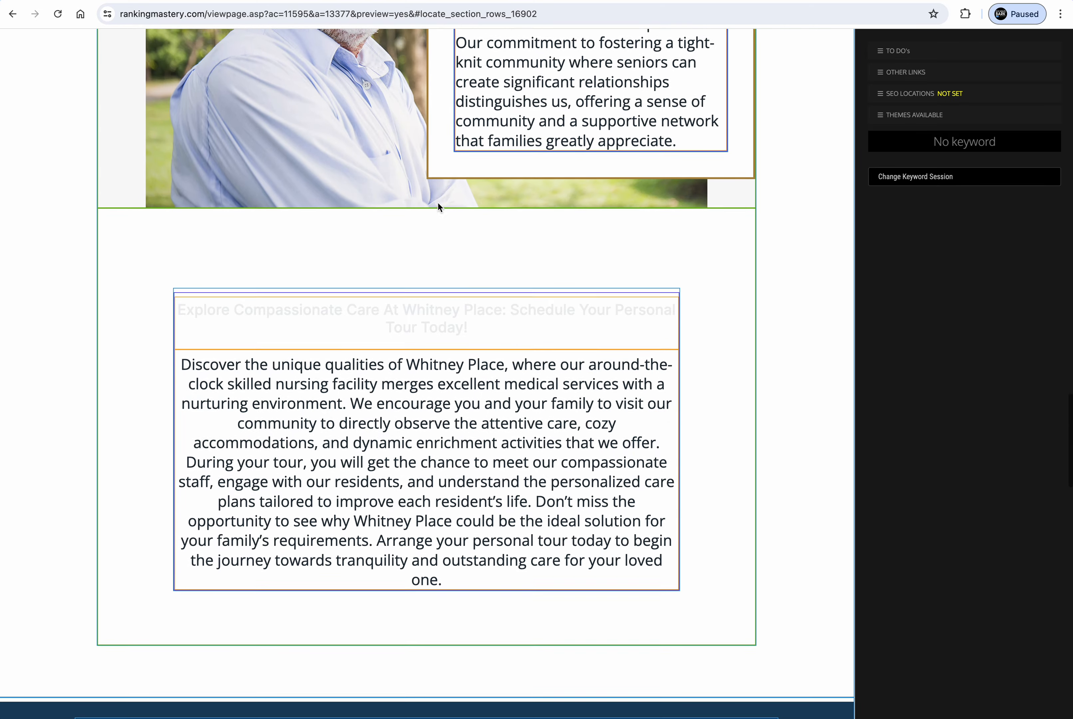
{"action": "scroll", "coordinate": [437, 203], "scroll_direction": "down", "scroll_amount": 15}
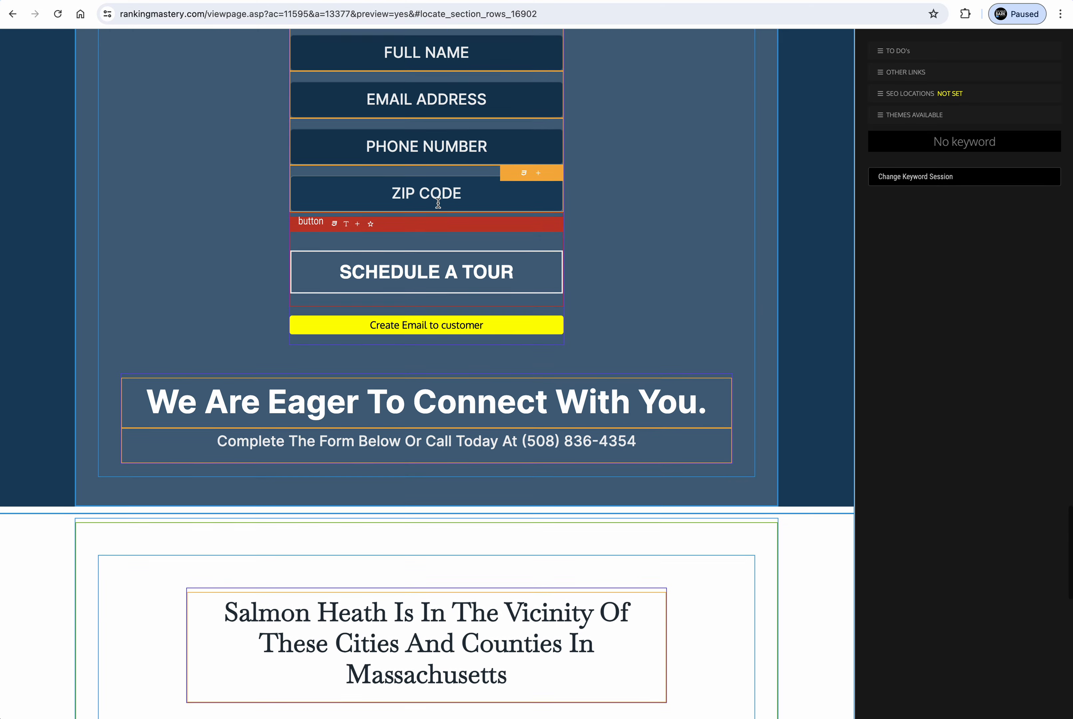
{"action": "scroll", "coordinate": [437, 203], "scroll_direction": "down", "scroll_amount": 3}
{"action": "scroll", "coordinate": [438, 203], "scroll_direction": "up", "scroll_amount": 20}
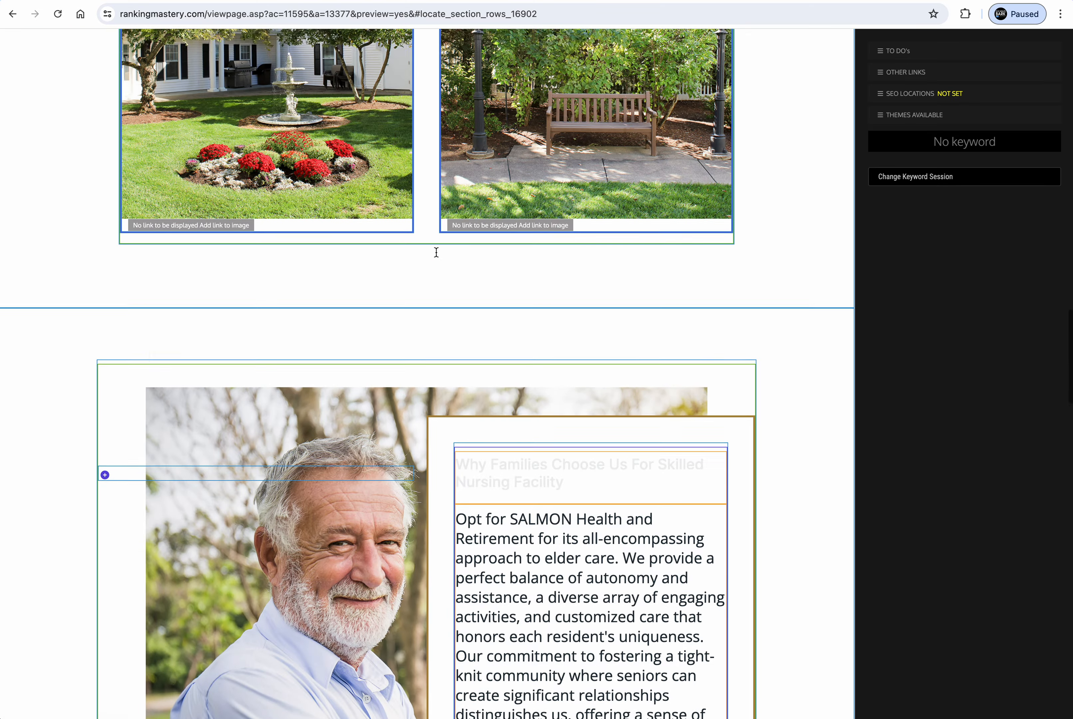
{"action": "scroll", "coordinate": [436, 253], "scroll_direction": "up", "scroll_amount": 15}
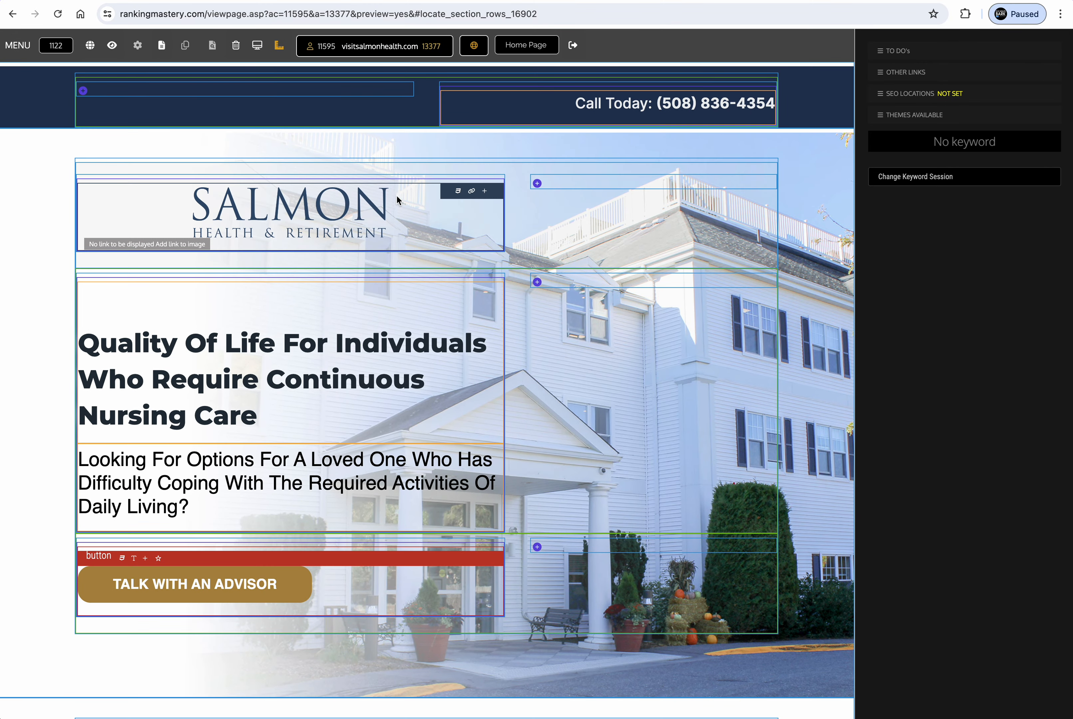